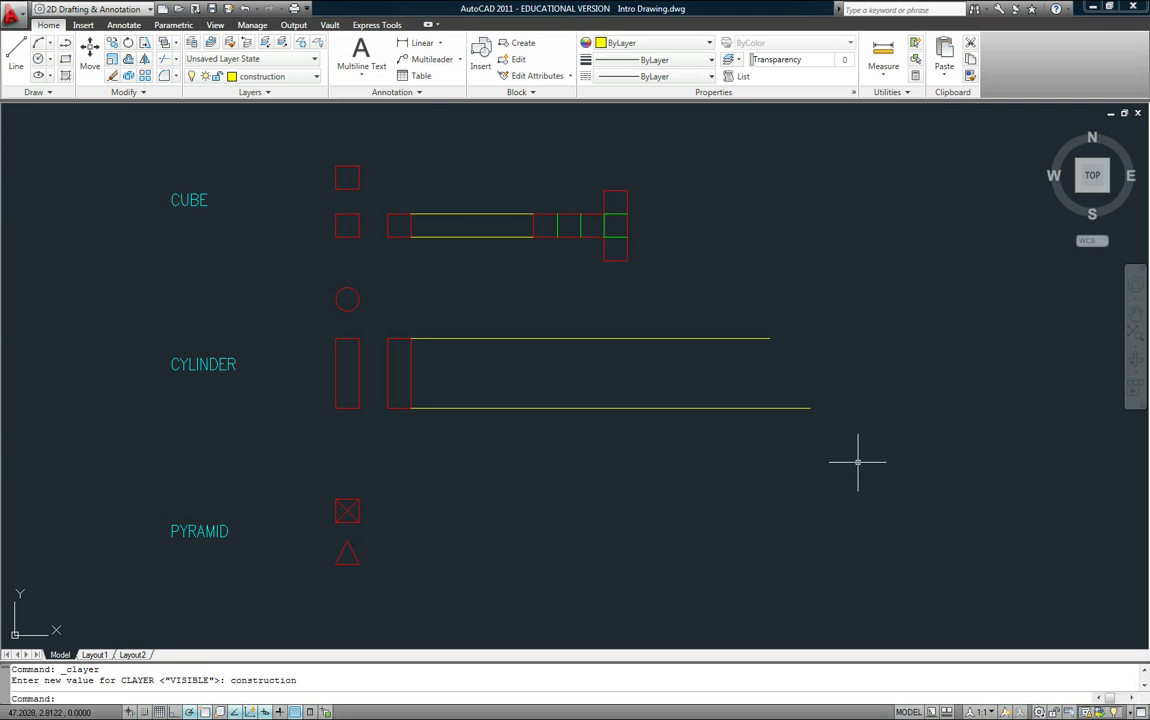
Inspect the small red circle's properties: radius .5000, diameter 1.0000, circumference 3.1416
{"action": "key", "text": "Escape"}
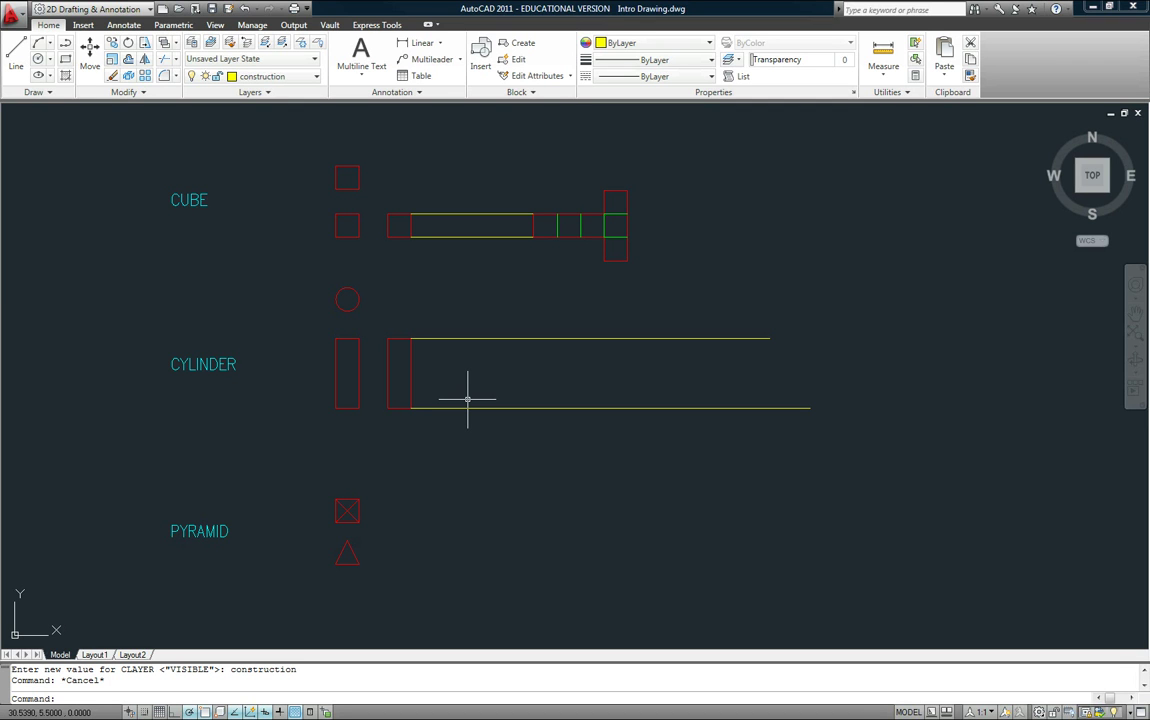
{"action": "left_click", "coordinate": [357, 296]}
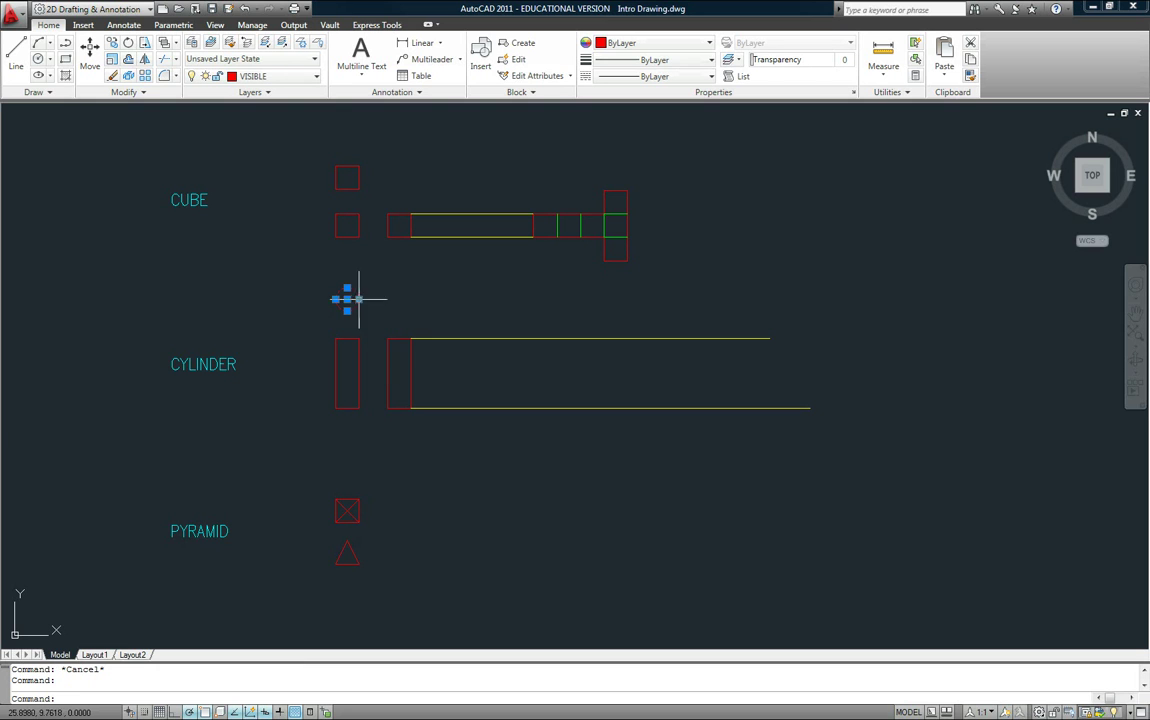
{"action": "right_click", "coordinate": [382, 299]}
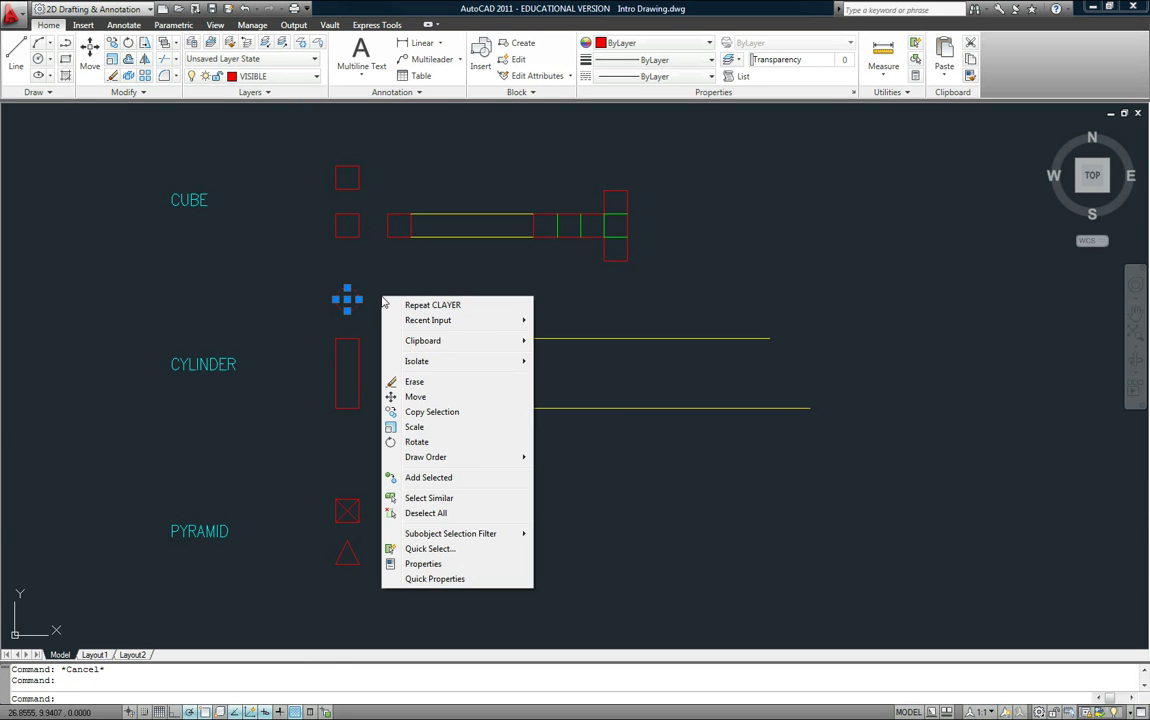
{"action": "left_click", "coordinate": [462, 564]}
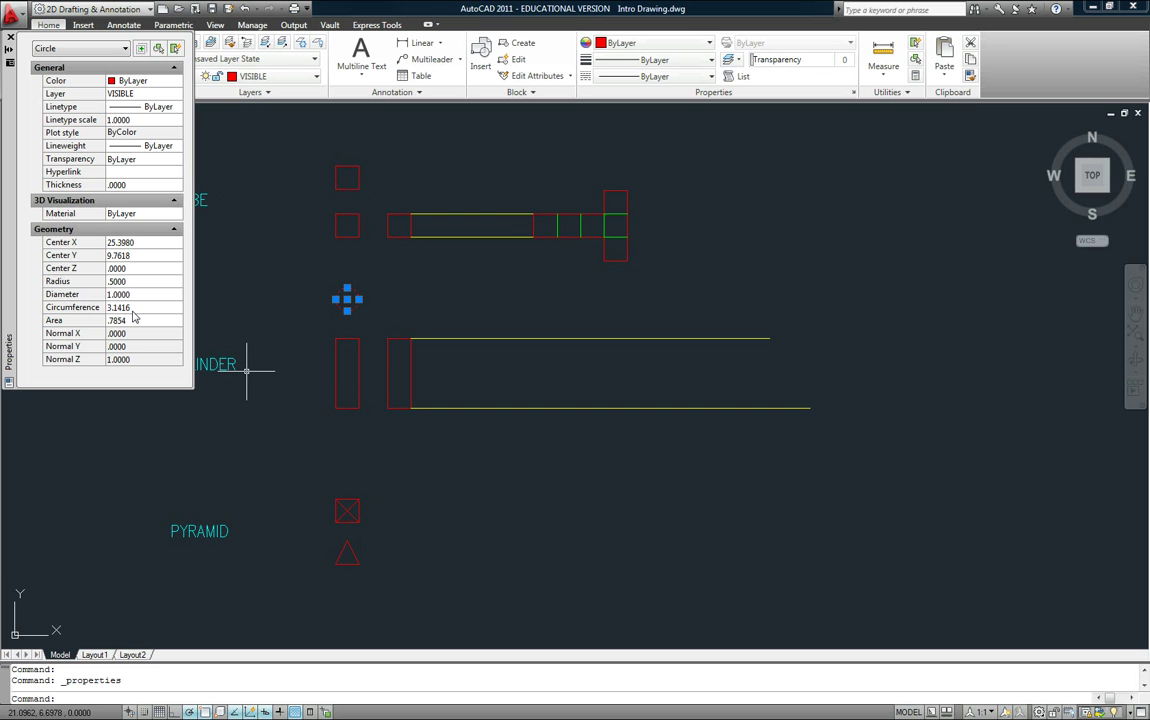
Close the Properties palette and draw a vertical line across the cylinder strip
{"action": "left_click", "coordinate": [10, 37]}
{"action": "key", "text": "Escape"}
{"action": "type", "text": "l"}
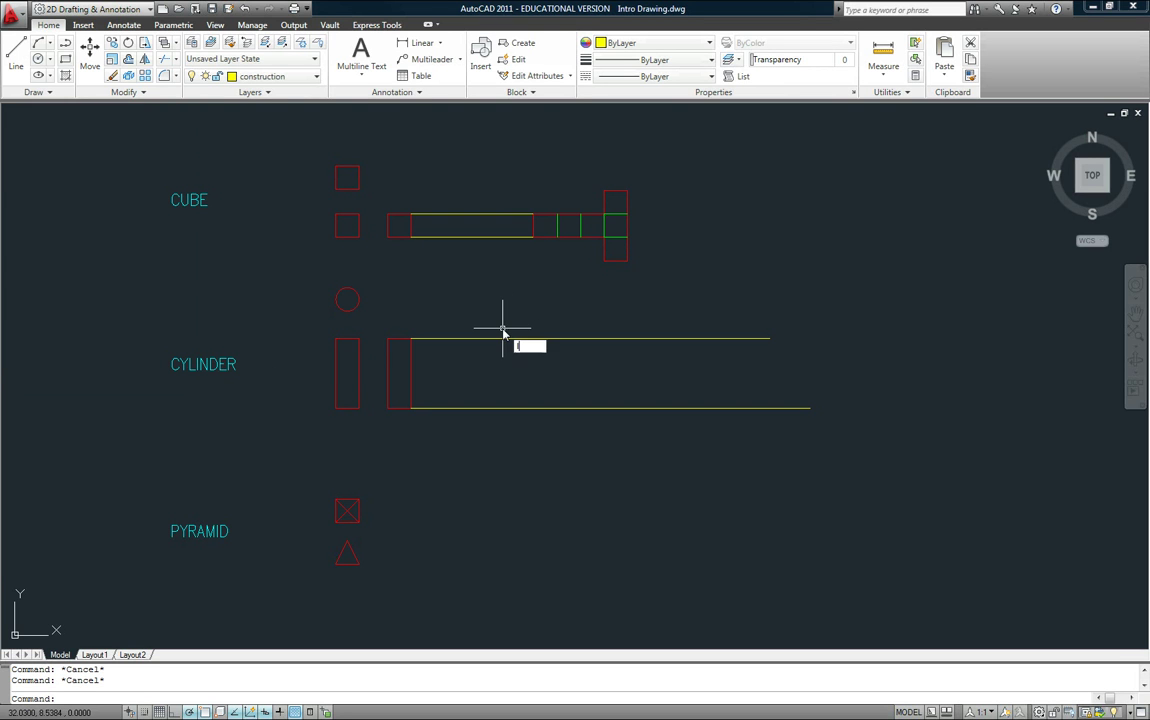
{"action": "key", "text": "Return"}
{"action": "left_click", "coordinate": [562, 317]}
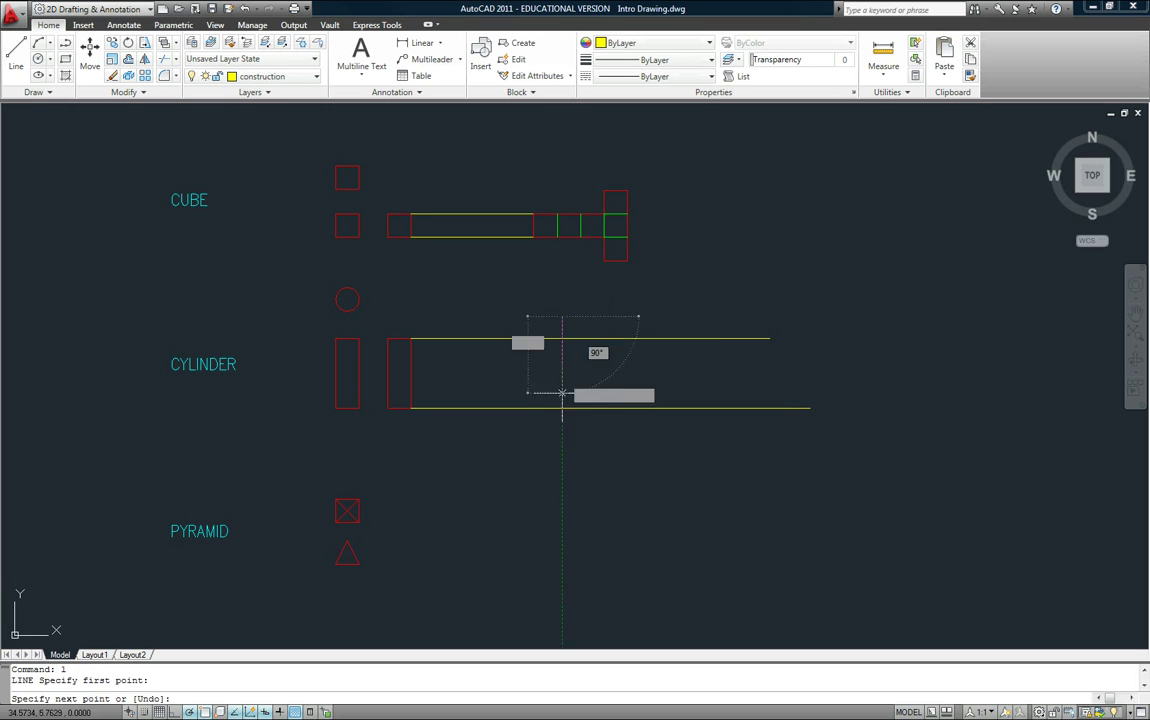
{"action": "left_click", "coordinate": [562, 436]}
{"action": "key", "text": "Escape"}
{"action": "key", "text": "Escape"}
{"action": "key", "text": "Escape"}
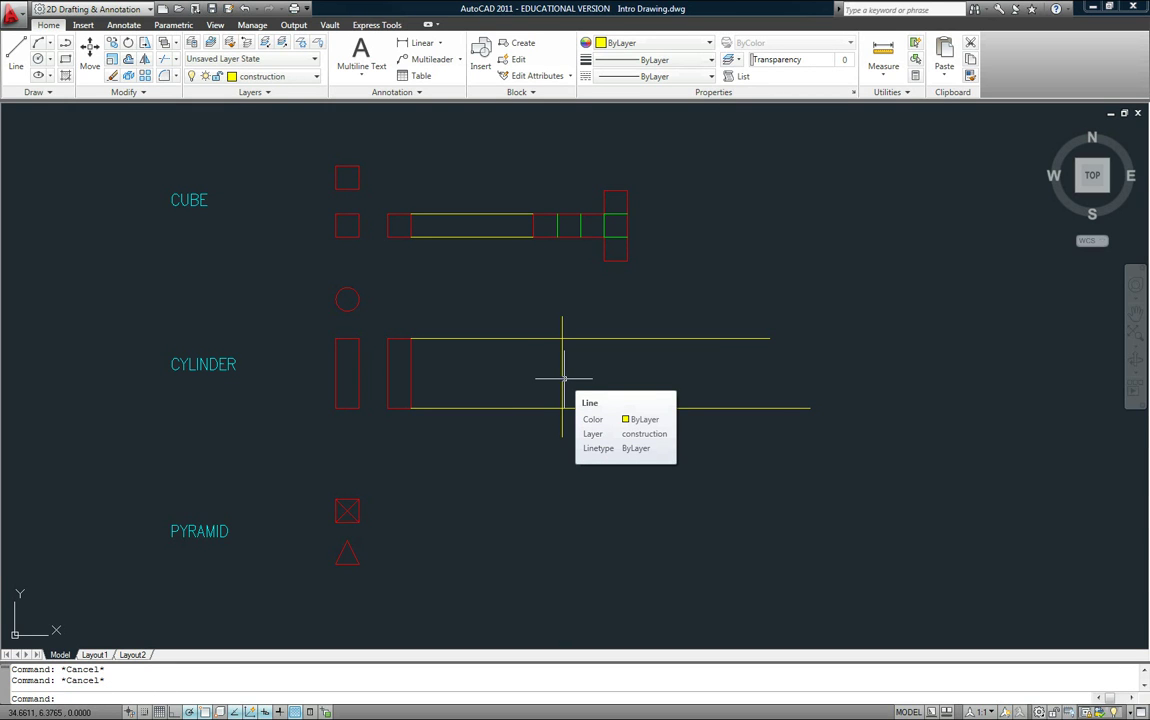
Trim the strip's lines back to the new vertical line, leaving a closed rectangle
{"action": "type", "text": "tr"}
{"action": "key", "text": "Return"}
{"action": "key", "text": "Return"}
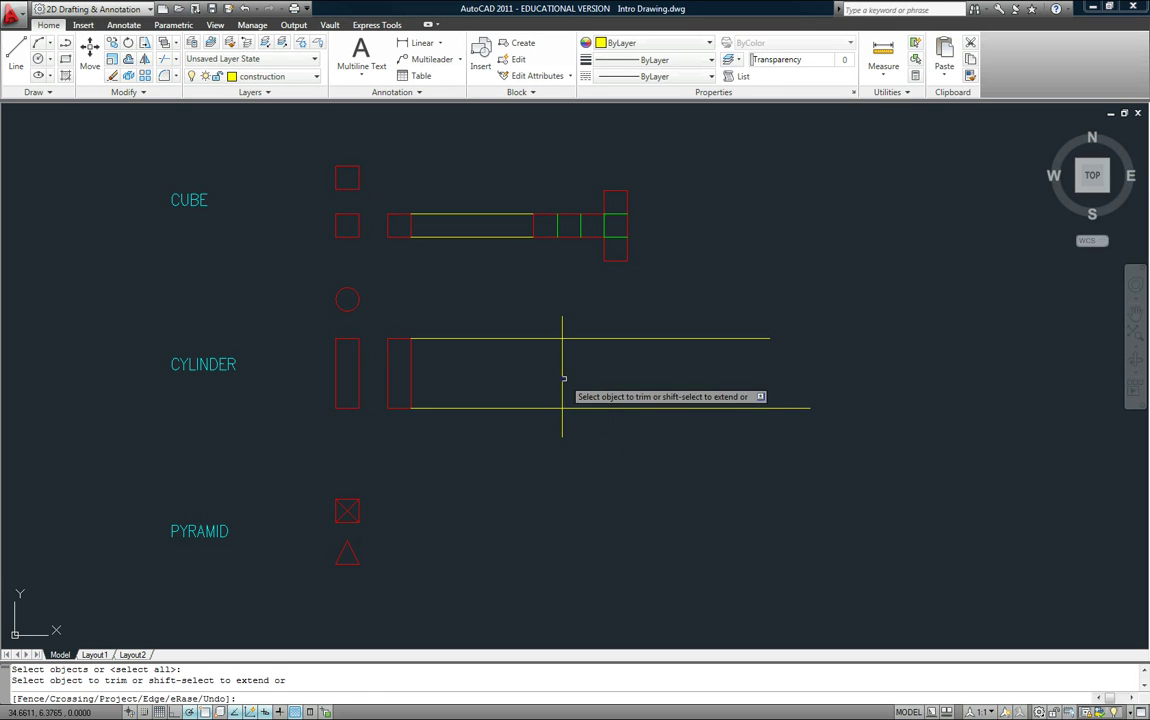
{"action": "left_click", "coordinate": [637, 437]}
{"action": "left_click", "coordinate": [575, 331]}
{"action": "left_click", "coordinate": [526, 306]}
{"action": "left_click", "coordinate": [575, 418]}
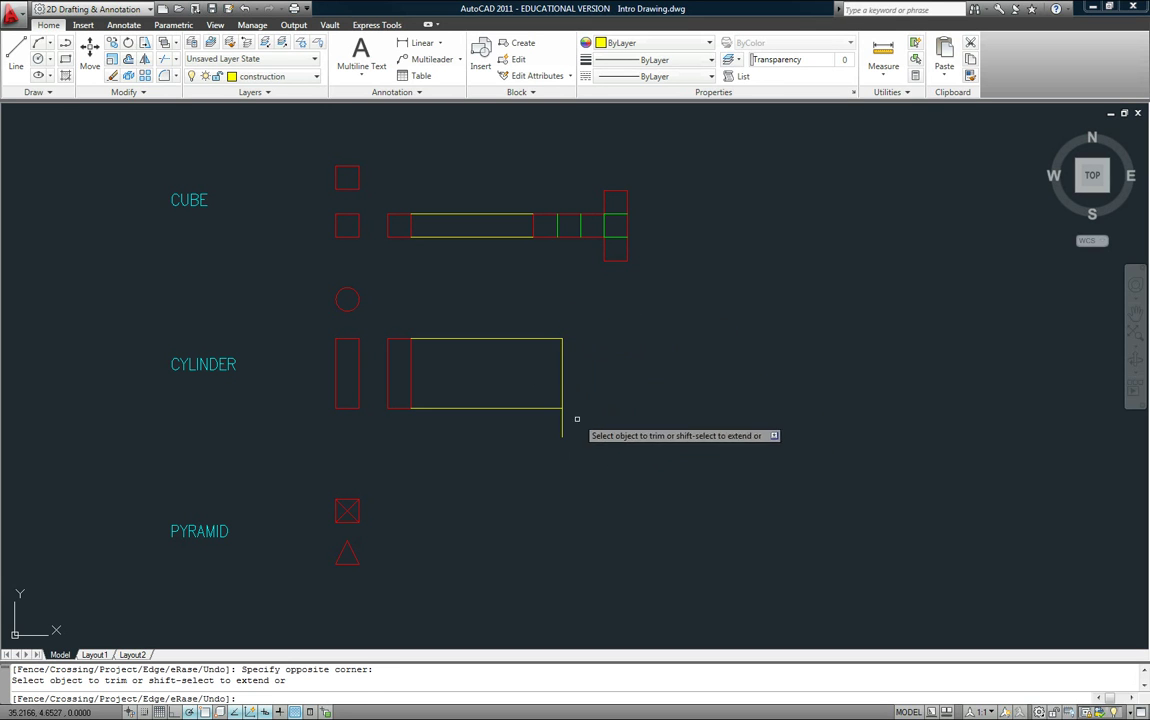
{"action": "left_click", "coordinate": [522, 444]}
{"action": "key", "text": "Escape"}
{"action": "key", "text": "Escape"}
Offset the rectangle's right edge 3.1416 to the right
{"action": "type", "text": "o"}
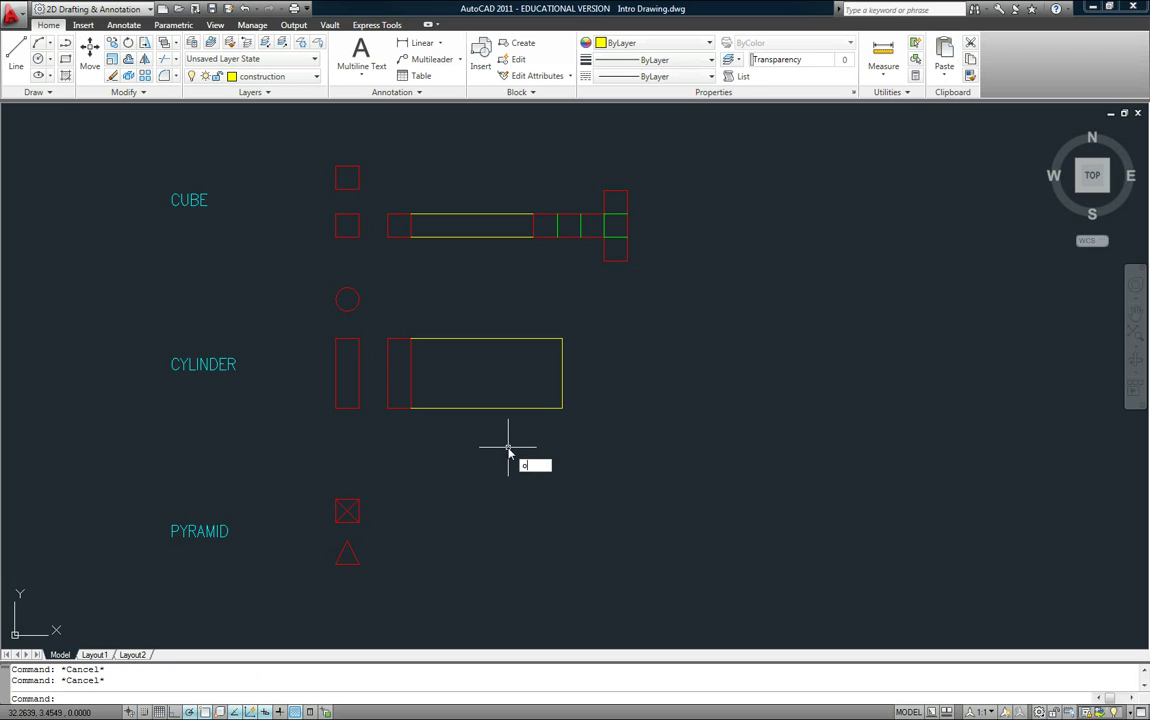
{"action": "key", "text": "Return"}
{"action": "type", "text": "3.14"}
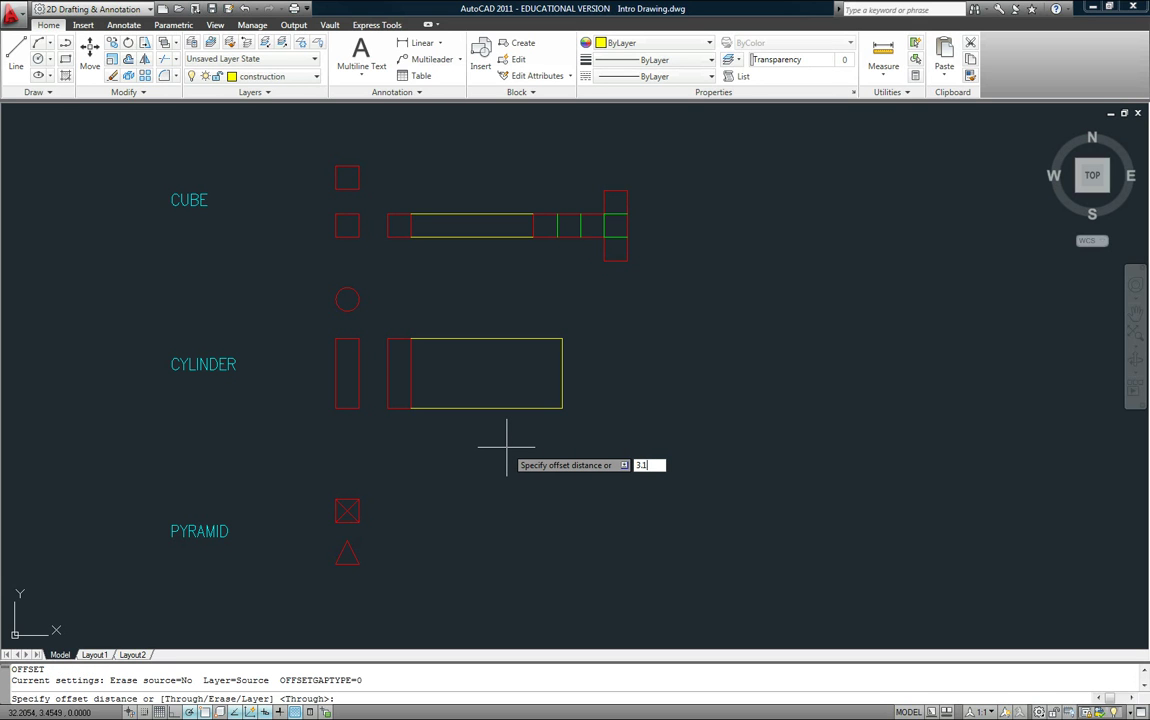
{"action": "type", "text": "16"}
{"action": "key", "text": "Return"}
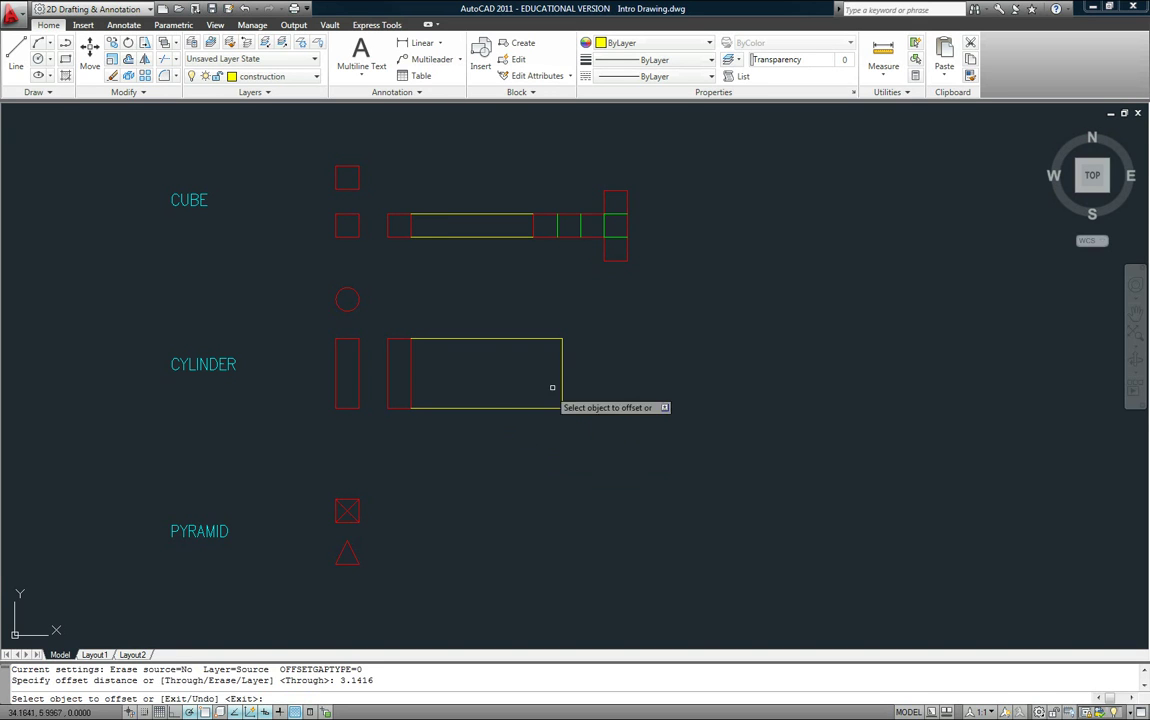
{"action": "left_click", "coordinate": [561, 370]}
{"action": "left_click", "coordinate": [485, 378]}
{"action": "key", "text": "Escape"}
{"action": "scroll", "coordinate": [488, 382], "scroll_direction": "up", "scroll_amount": 3}
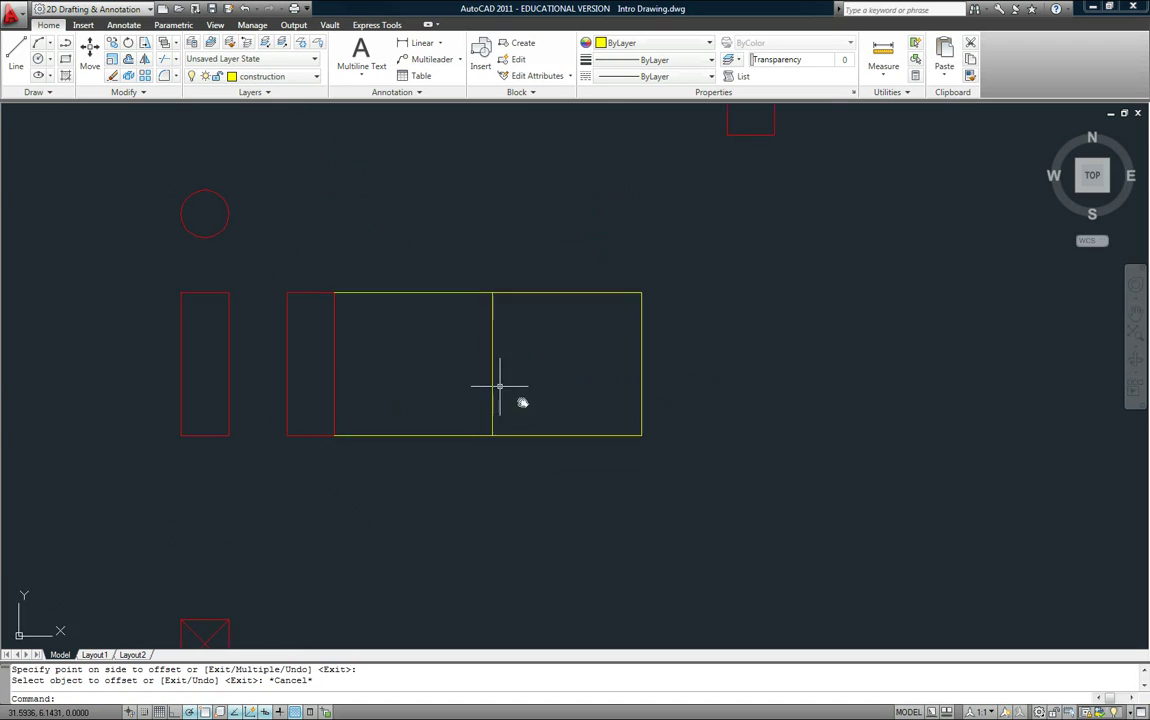
{"action": "key", "text": "Escape"}
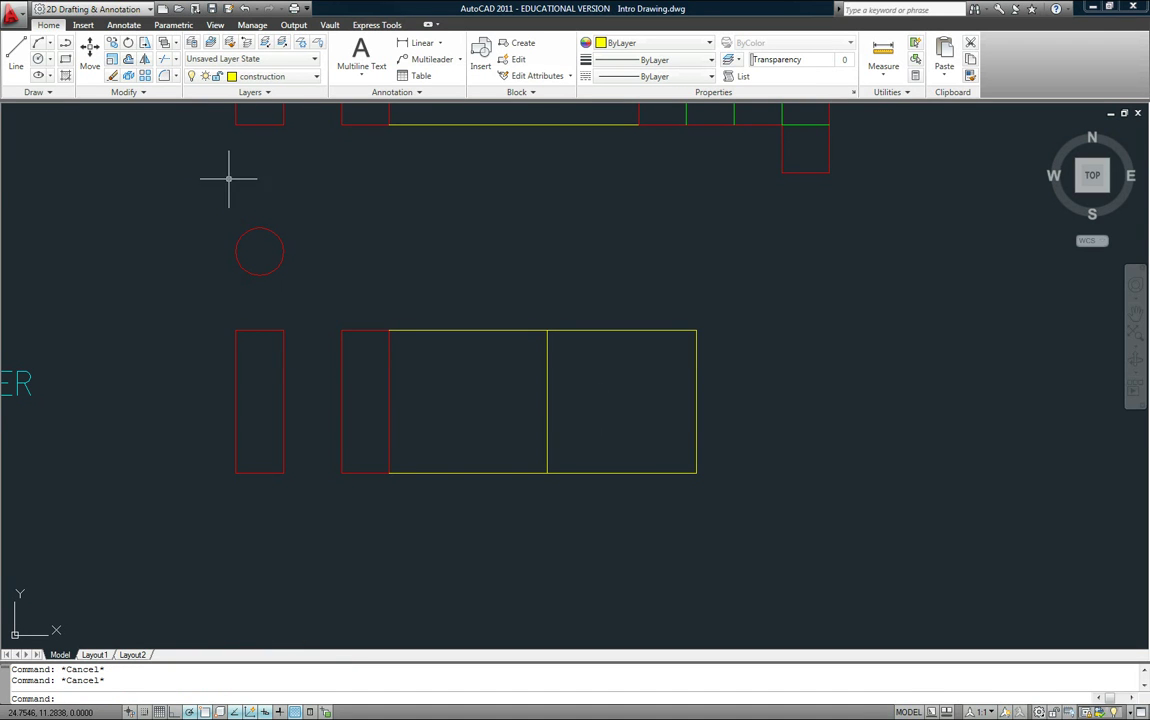
Make VISIBLE the current layer and trace the 3.1416-wide right panel with a polyline outline
{"action": "left_click", "coordinate": [272, 84]}
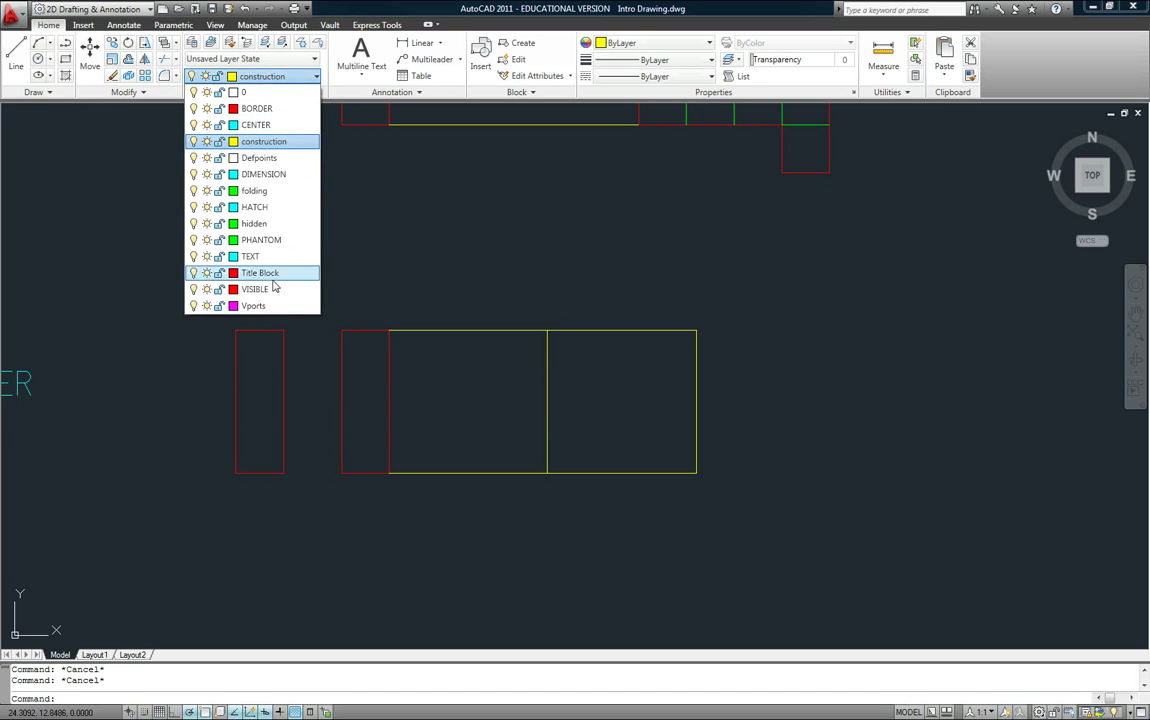
{"action": "left_click", "coordinate": [240, 276]}
{"action": "type", "text": "pl"}
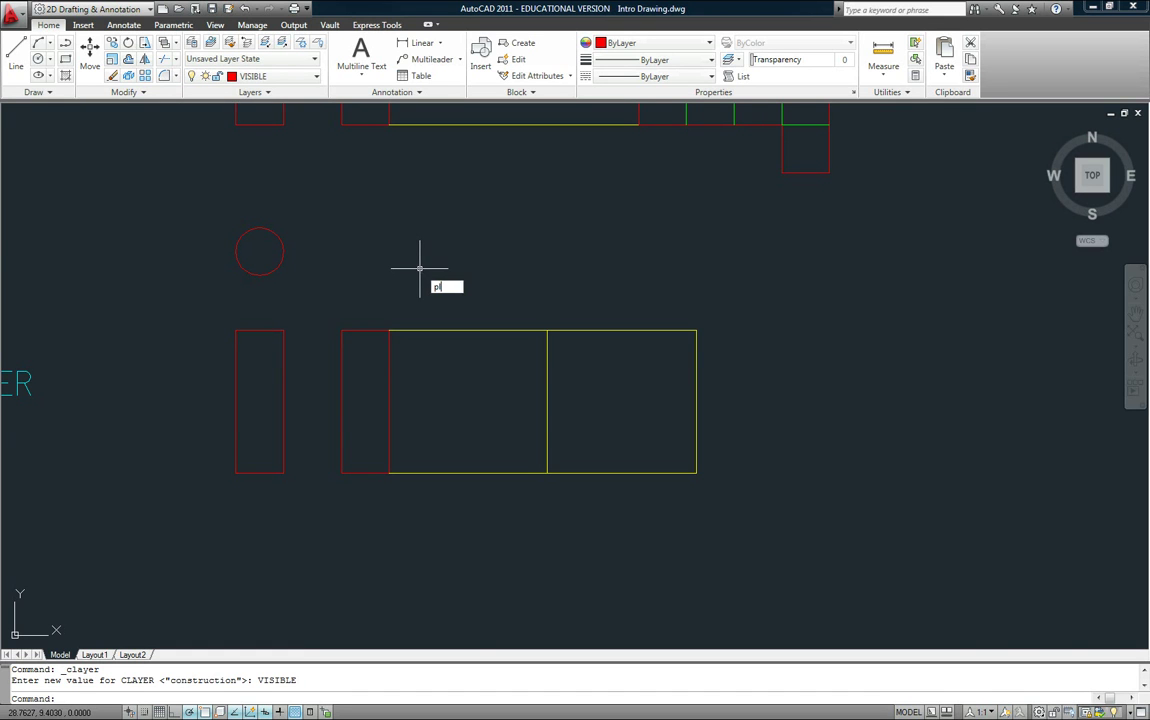
{"action": "key", "text": "Return"}
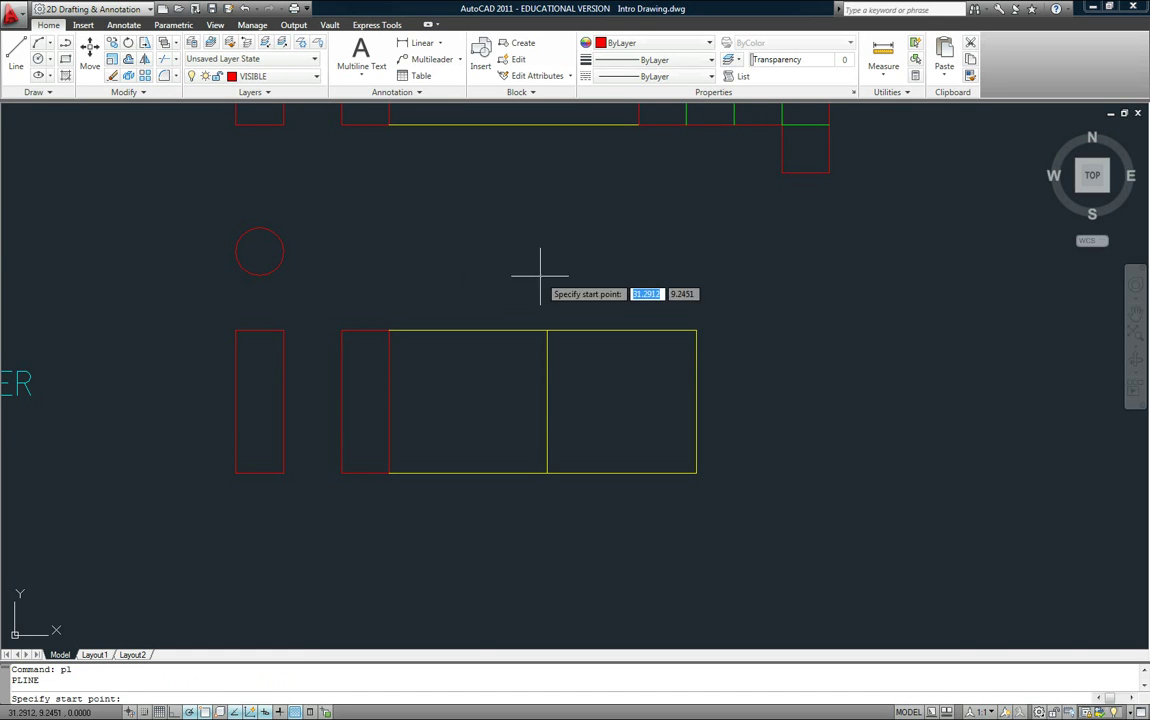
{"action": "left_click", "coordinate": [547, 330]}
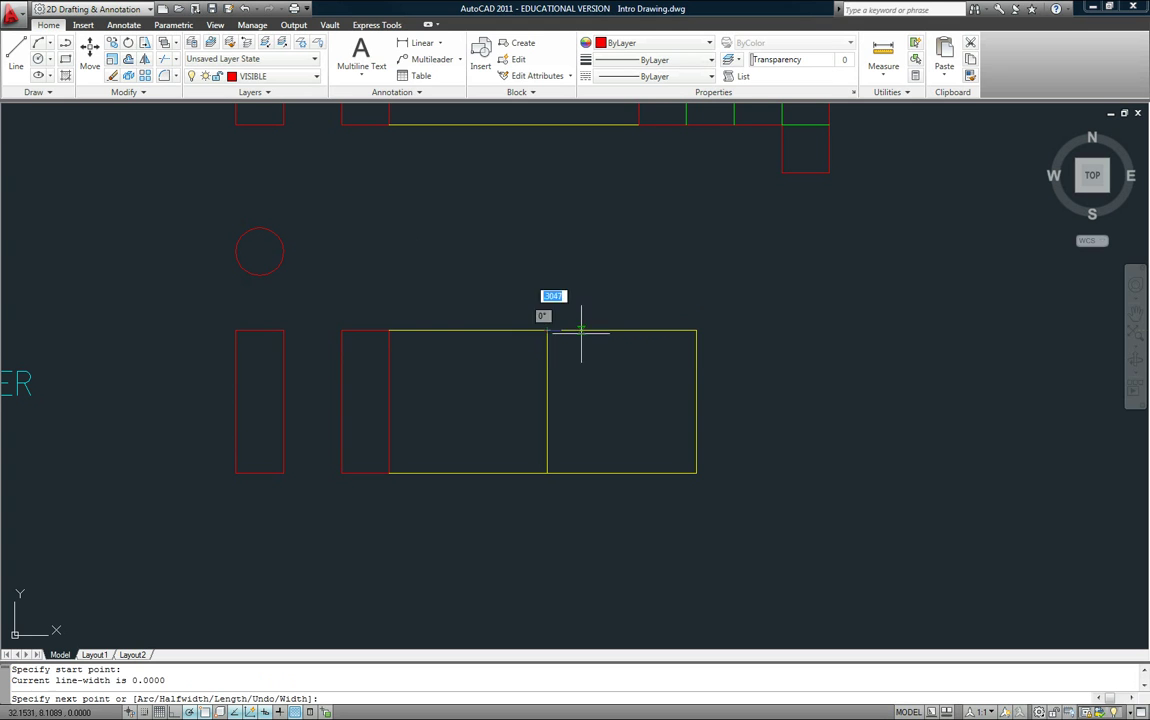
{"action": "left_click", "coordinate": [697, 330]}
{"action": "left_click", "coordinate": [697, 473]}
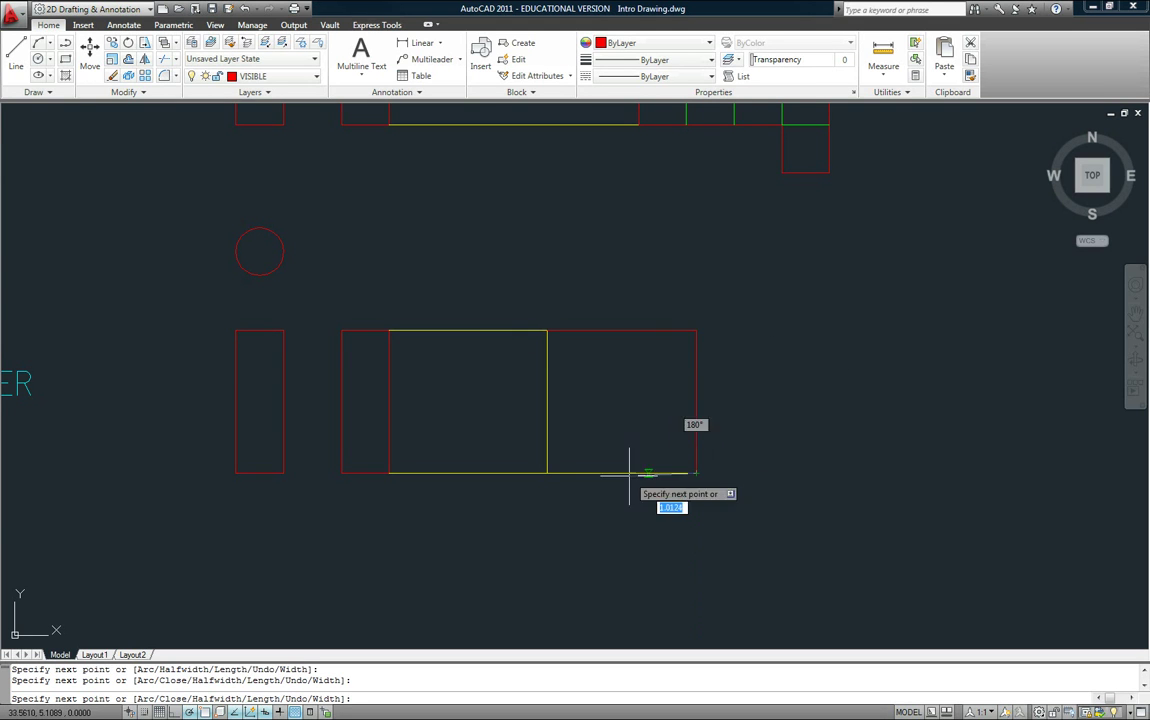
{"action": "left_click", "coordinate": [547, 473]}
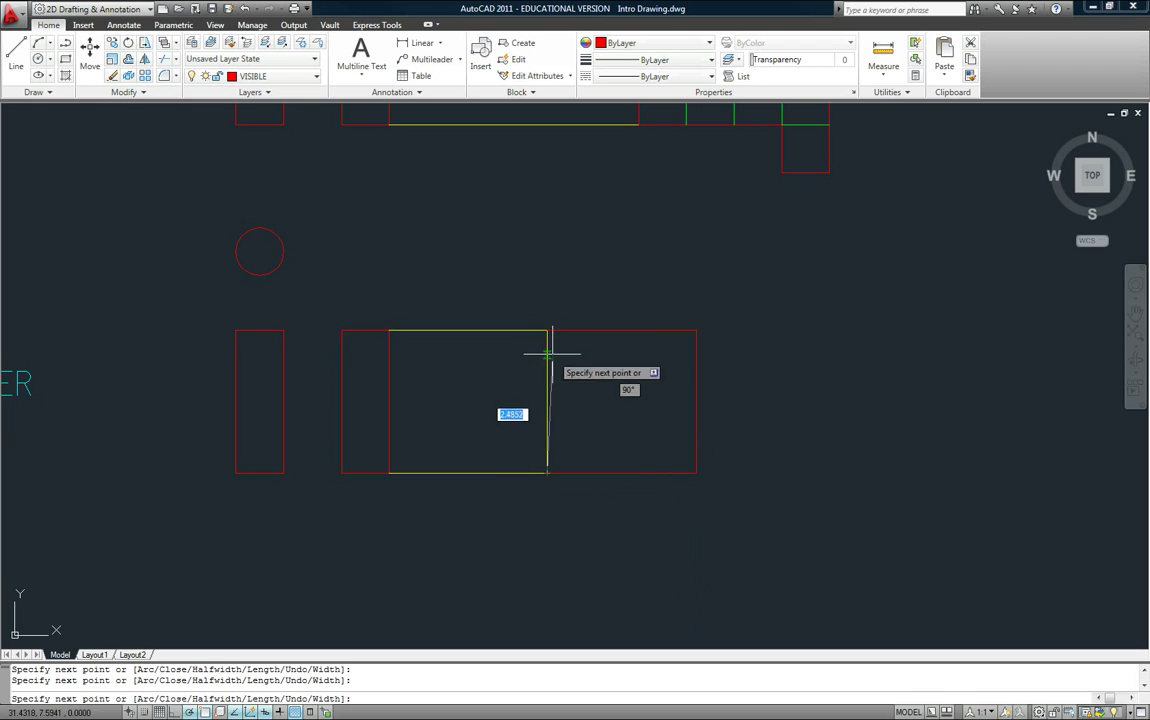
{"action": "key", "text": "Escape"}
{"action": "middle_click_drag", "start_coordinate": [649, 303], "coordinate": [644, 311]}
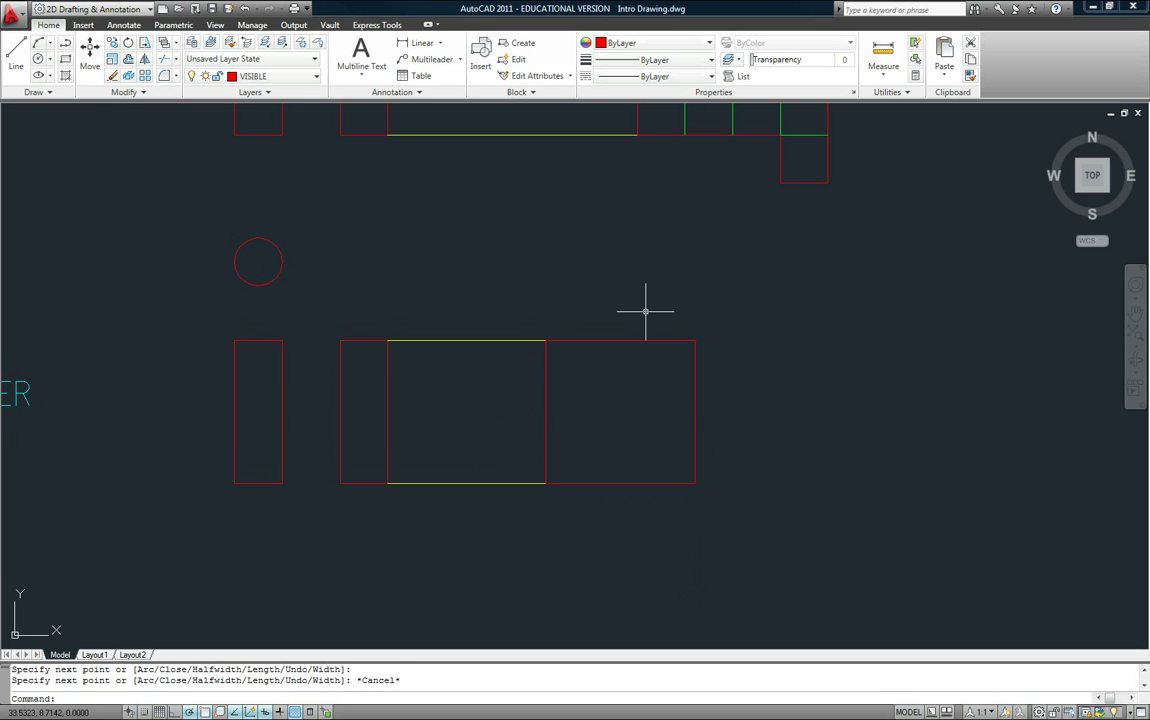
{"action": "key", "text": "Escape"}
{"action": "key", "text": "Escape"}
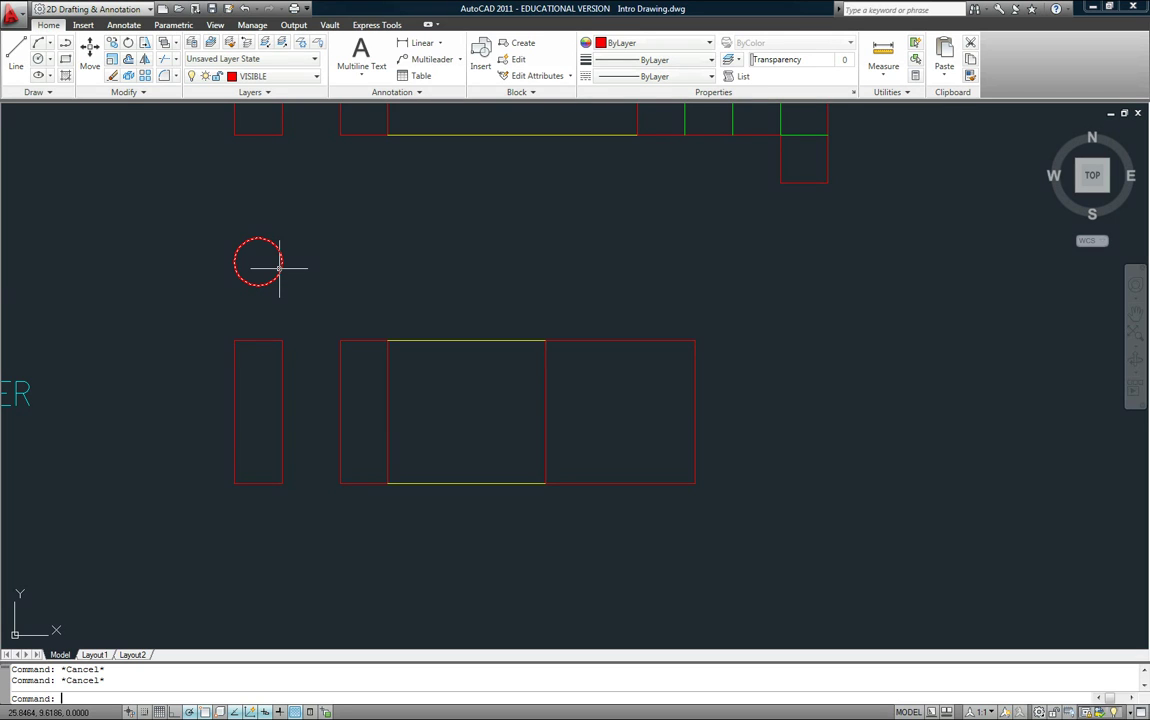
Copy the end circle so its bottom quadrant touches the red box's top-right corner
{"action": "type", "text": "cp"}
{"action": "key", "text": "Return"}
{"action": "left_click", "coordinate": [295, 288]}
{"action": "left_click", "coordinate": [264, 264]}
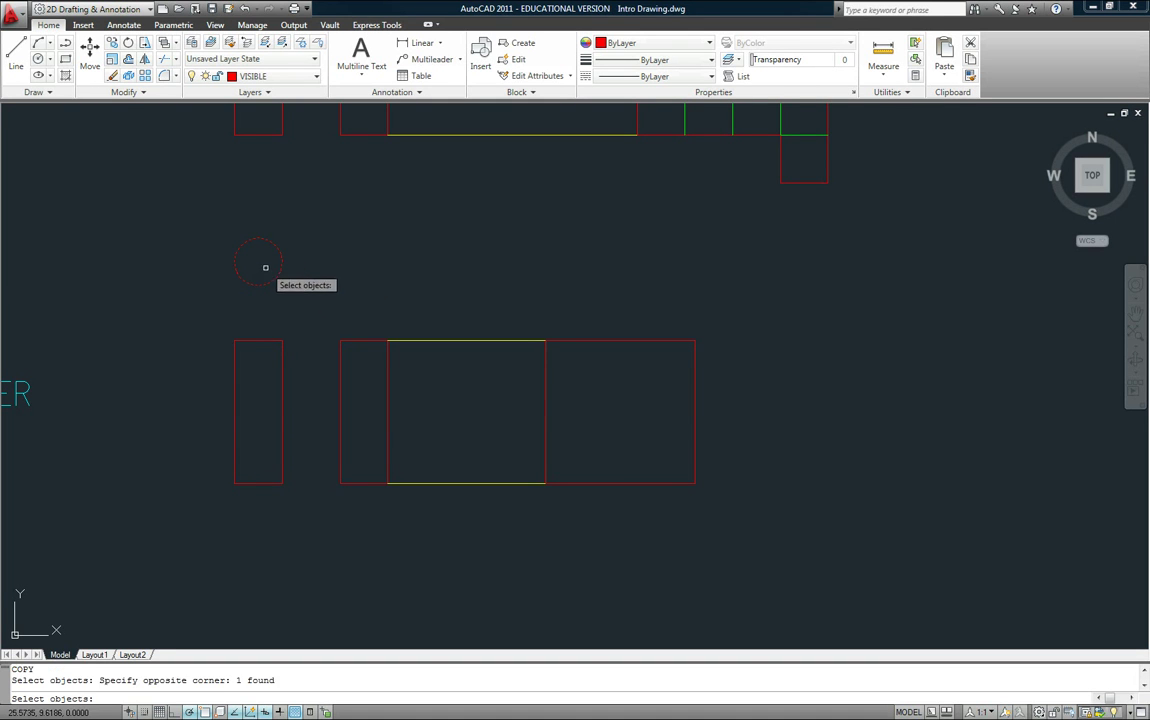
{"action": "key", "text": "Return"}
{"action": "left_click", "coordinate": [258, 285]}
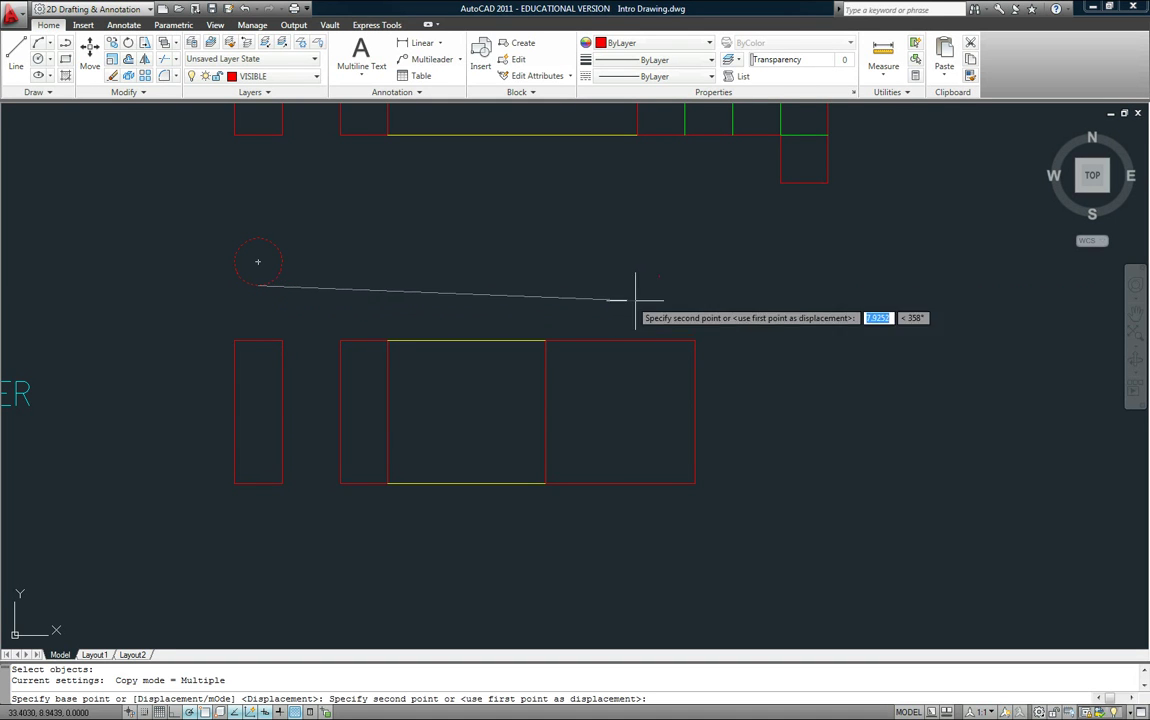
{"action": "left_click", "coordinate": [697, 339]}
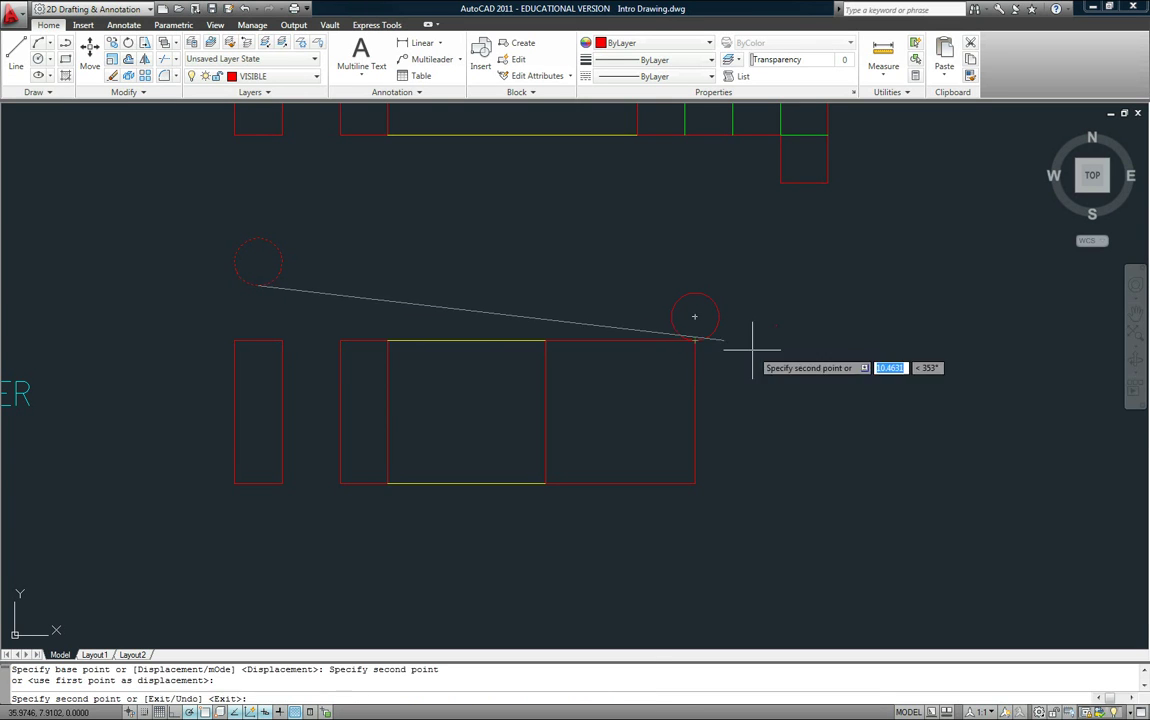
{"action": "key", "text": "Escape"}
{"action": "key", "text": "Escape"}
{"action": "key", "text": "Escape"}
Copy the end circle again so its top quadrant touches the box's bottom-right corner
{"action": "type", "text": "cp"}
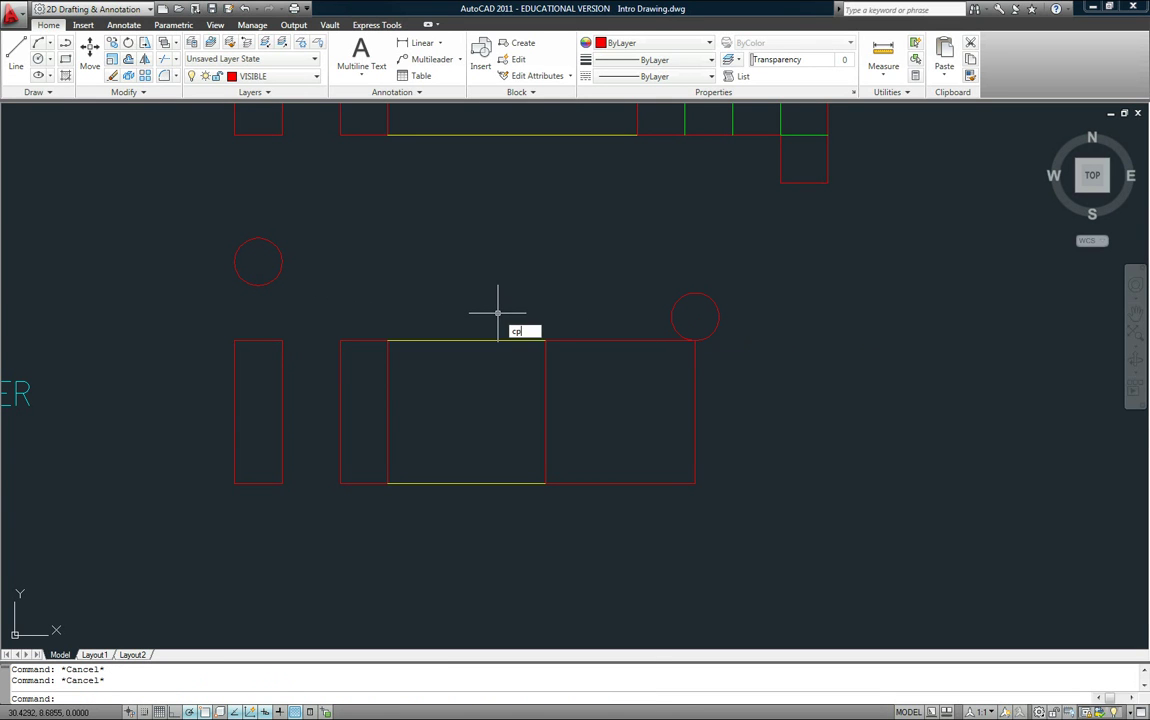
{"action": "key", "text": "Return"}
{"action": "left_click", "coordinate": [282, 267]}
{"action": "key", "text": "Return"}
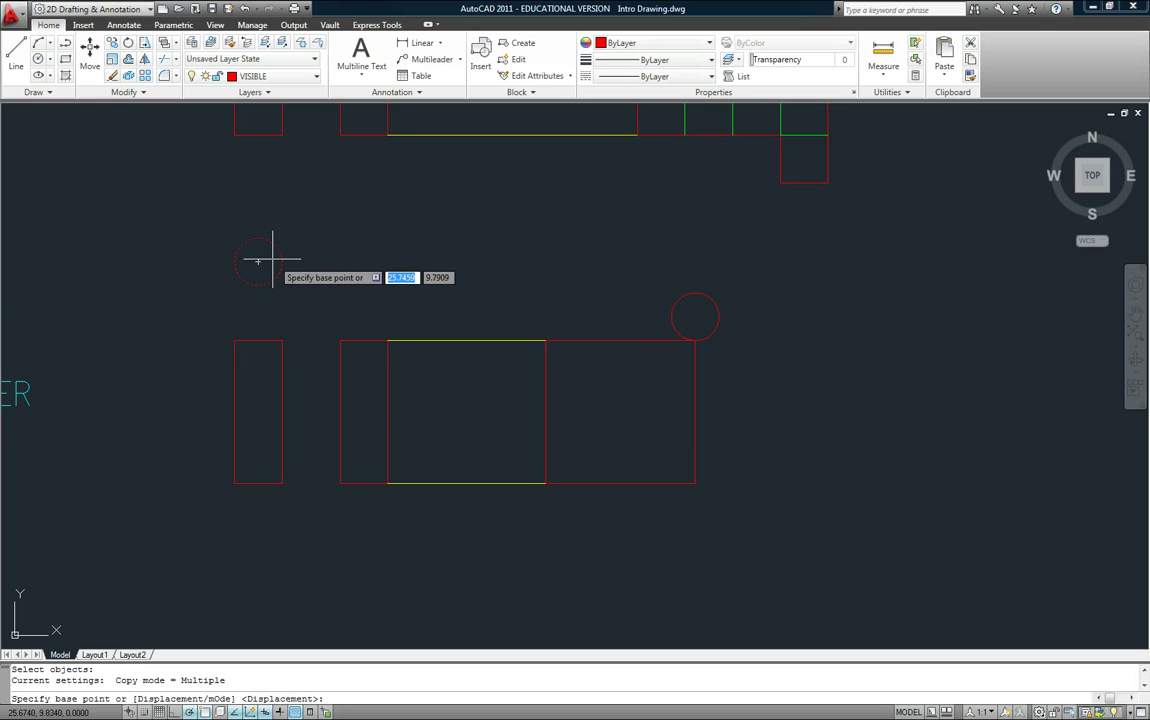
{"action": "left_click", "coordinate": [258, 238]}
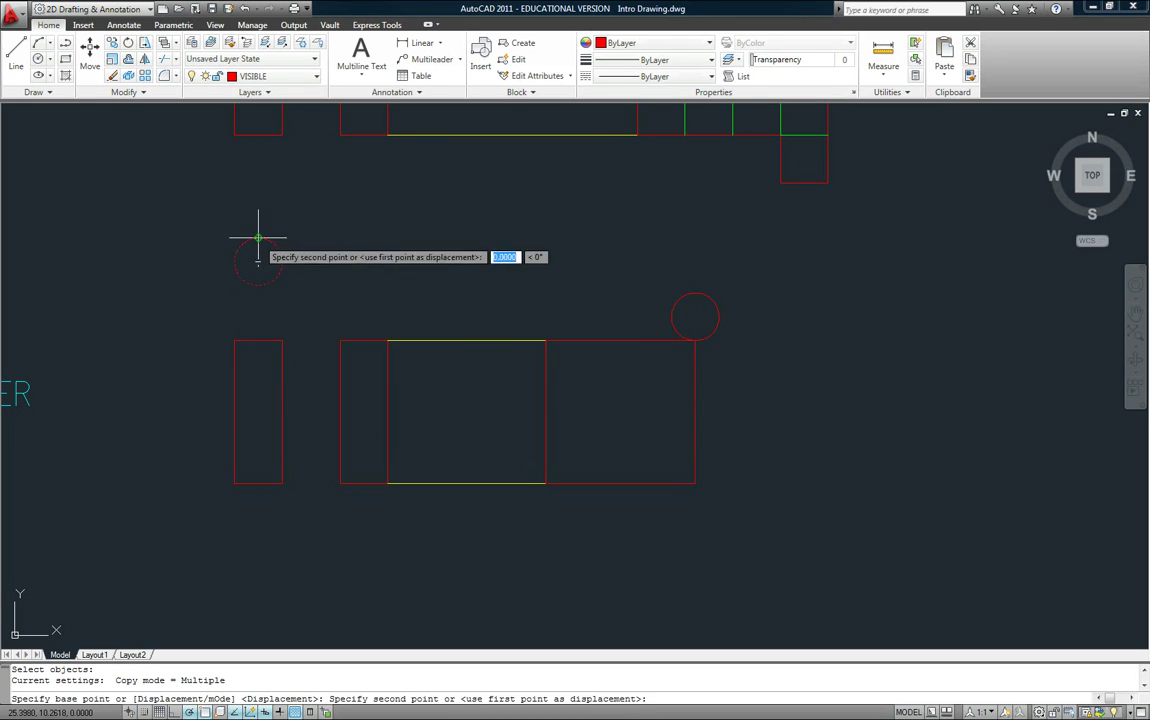
{"action": "left_click", "coordinate": [695, 483]}
{"action": "key", "text": "Escape"}
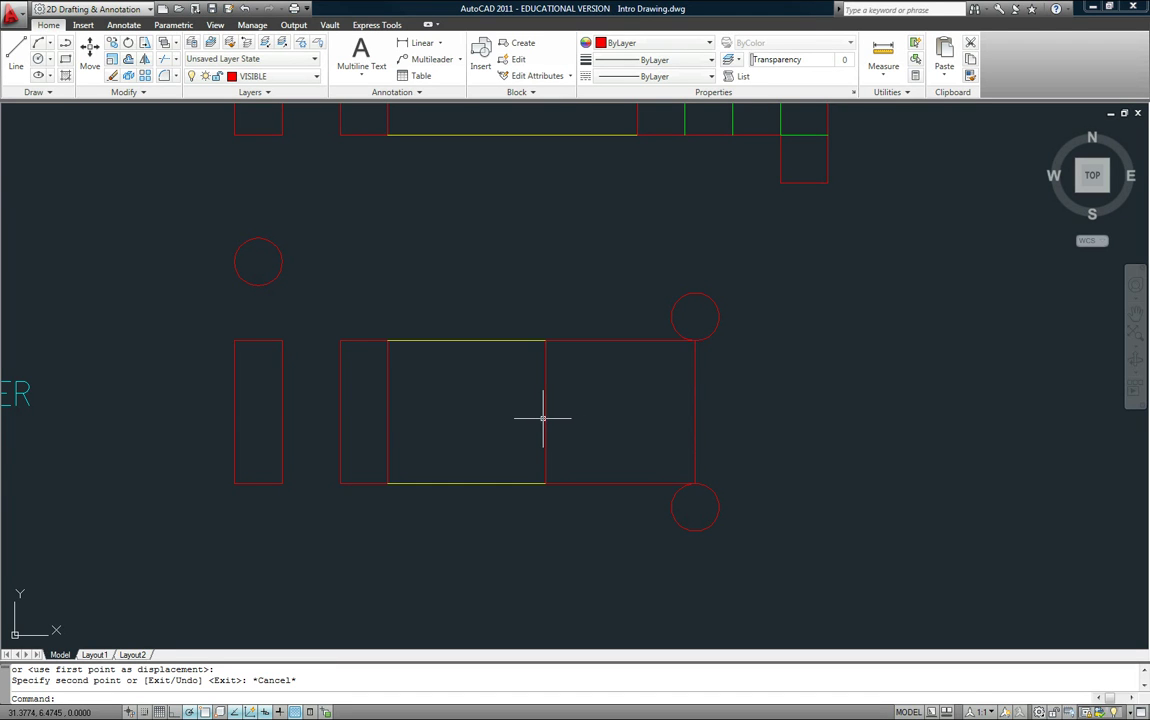
Explode the red panel rectangle with X and check its separate left and right edge lines
{"action": "left_click", "coordinate": [544, 418]}
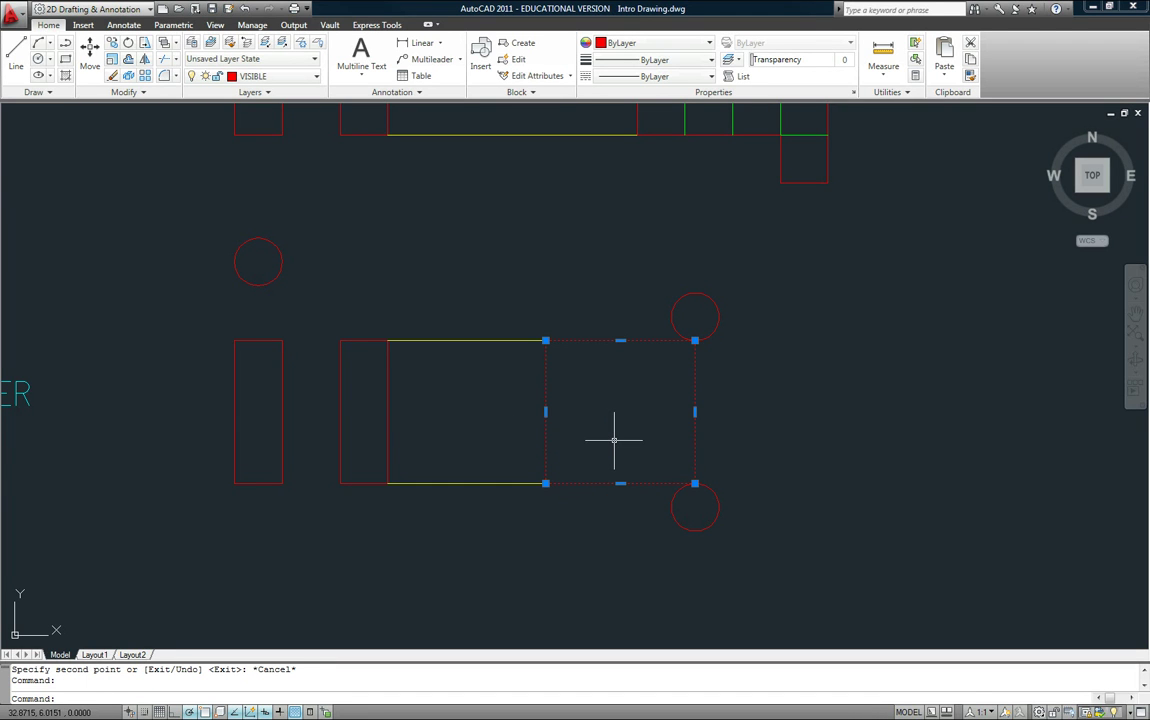
{"action": "type", "text": "x"}
{"action": "key", "text": "Return"}
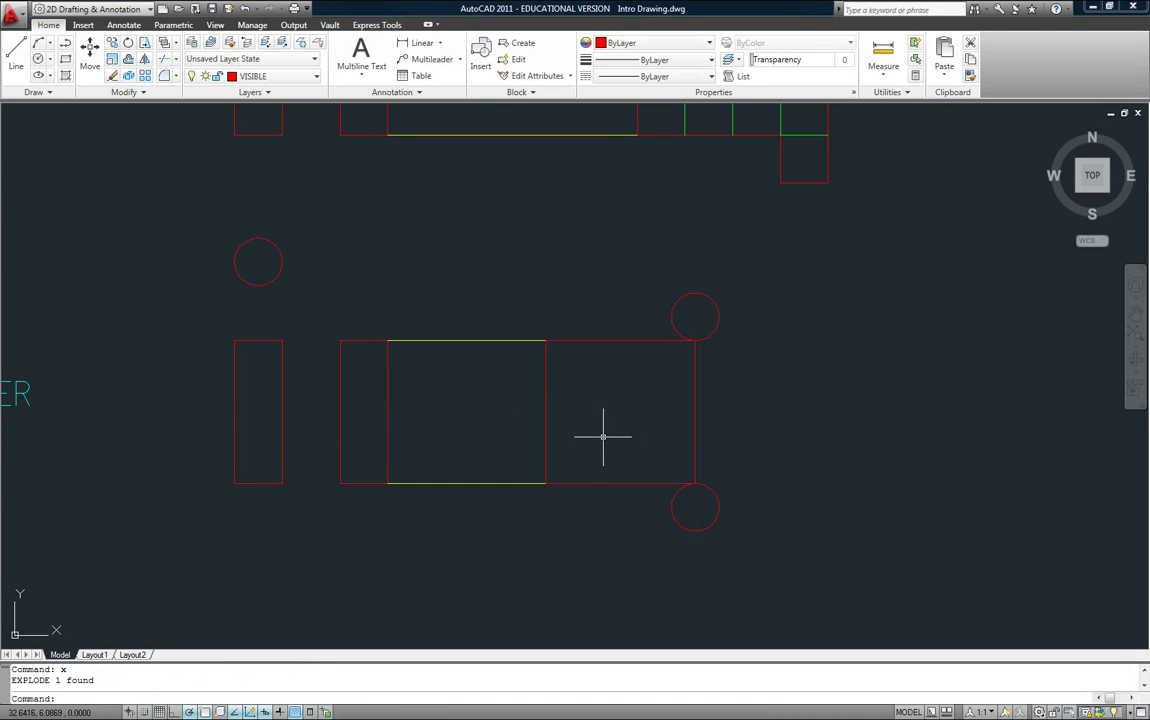
{"action": "left_click", "coordinate": [545, 411]}
{"action": "left_click", "coordinate": [695, 416]}
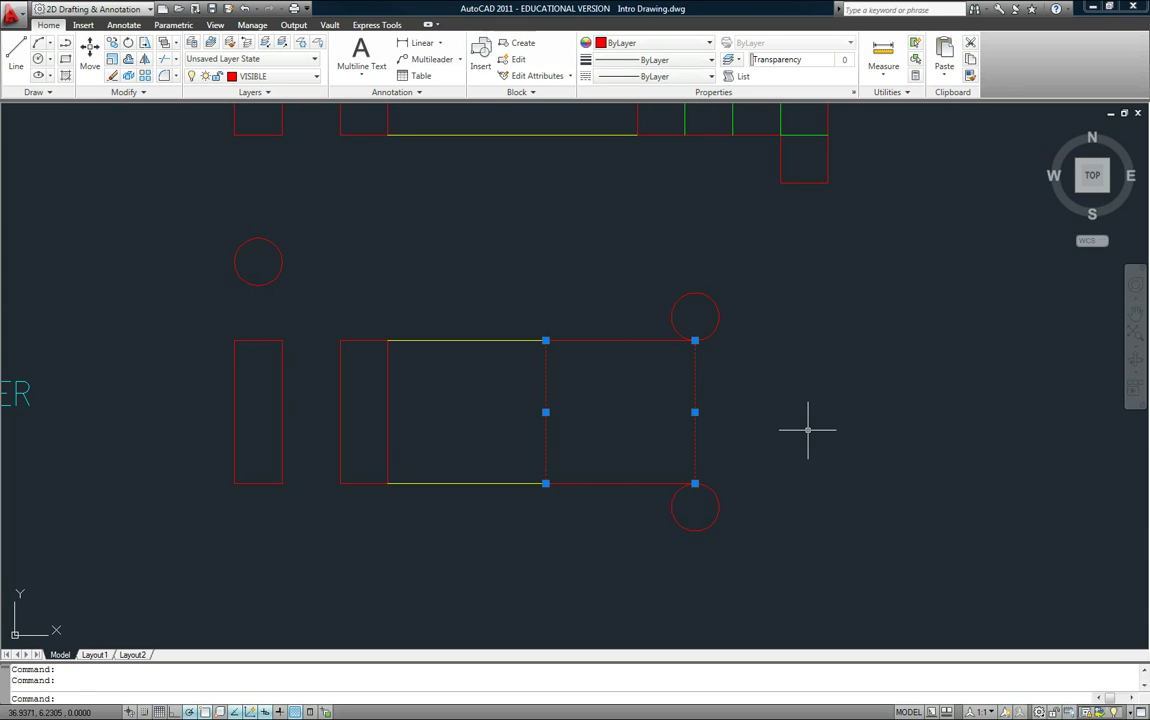
{"action": "key", "text": "Escape"}
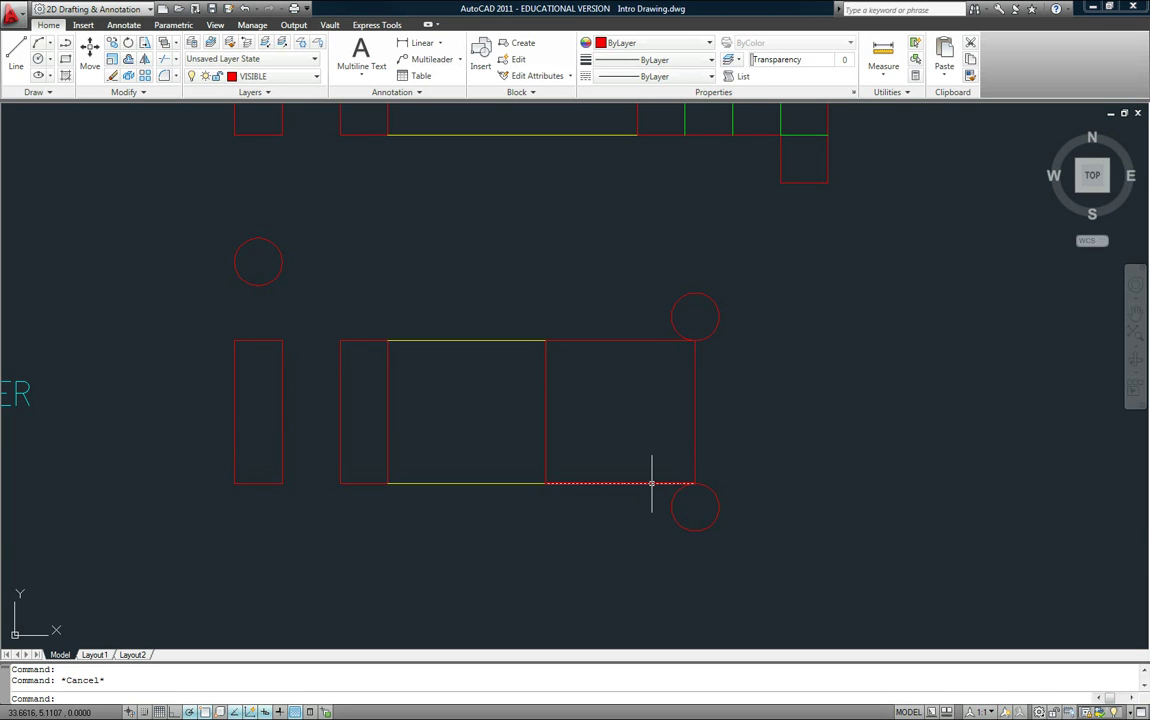
{"action": "mouse_move", "coordinate": [649, 483]}
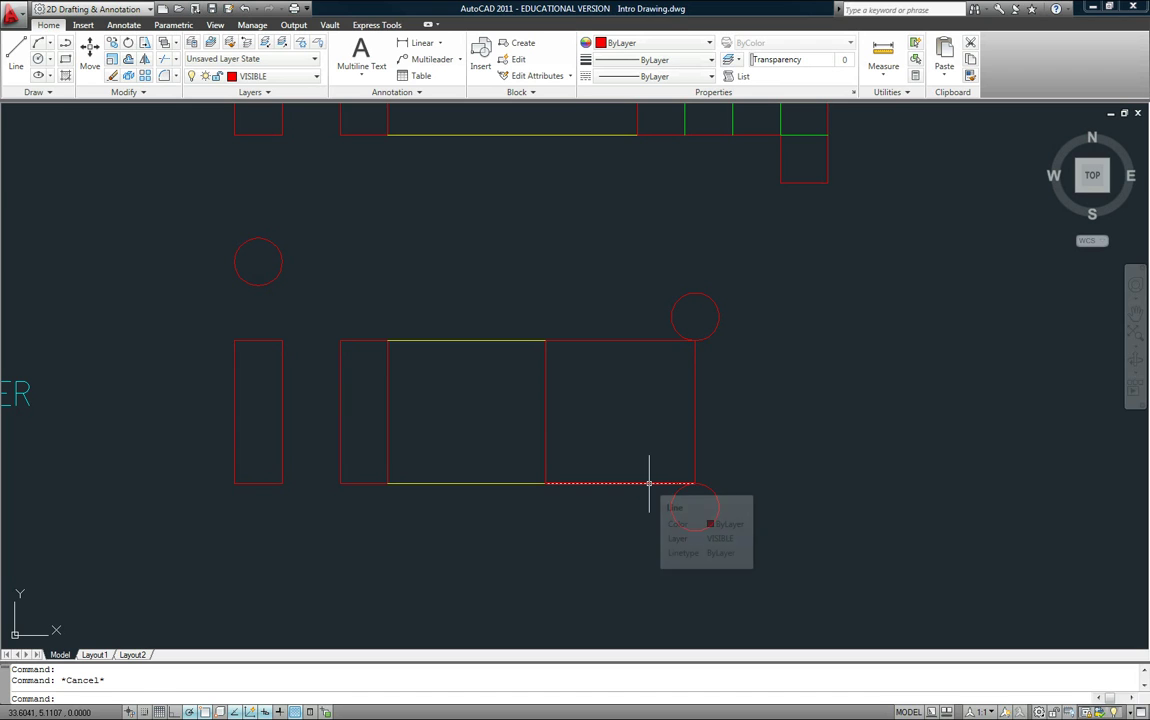
{"action": "left_click", "coordinate": [706, 489]}
{"action": "right_click", "coordinate": [736, 494]}
{"action": "left_click", "coordinate": [744, 467]}
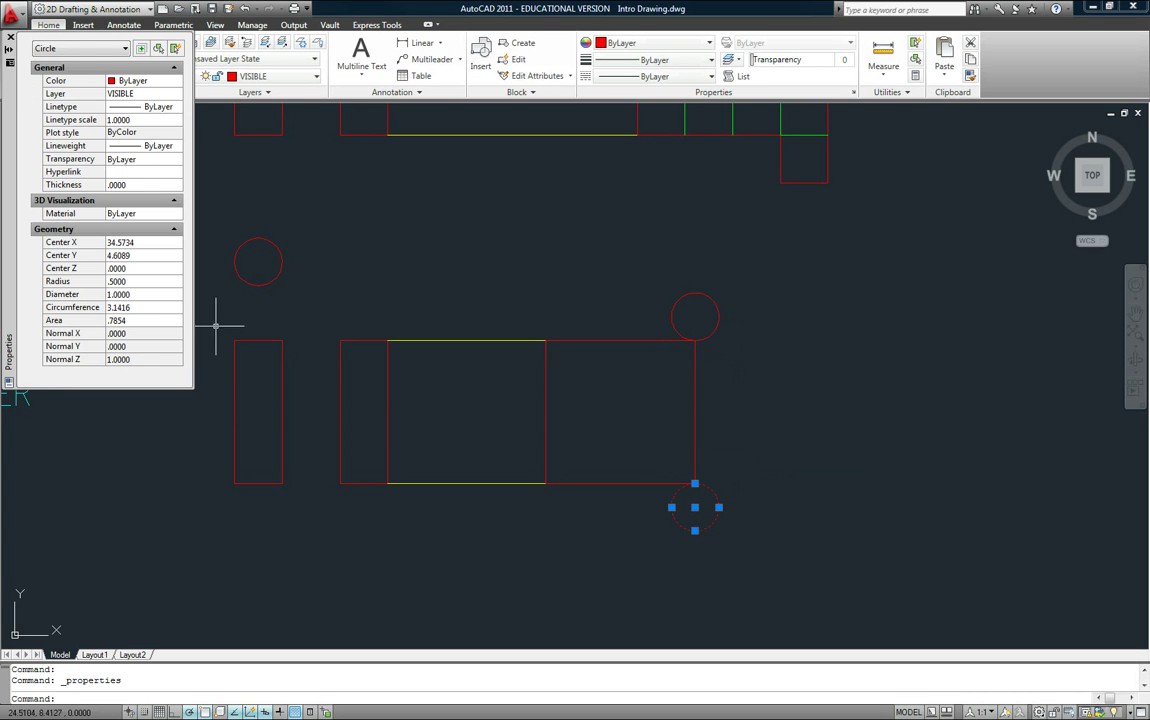
{"action": "key", "text": "Escape"}
{"action": "left_click", "coordinate": [552, 480]}
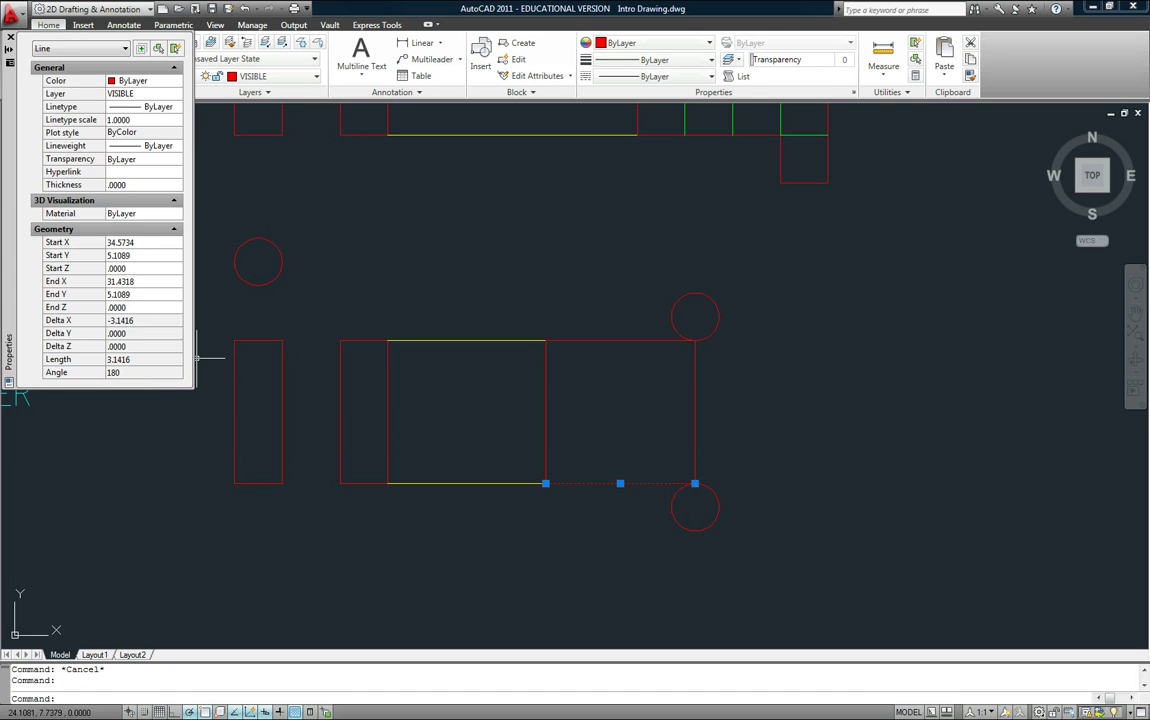
{"action": "key", "text": "Escape"}
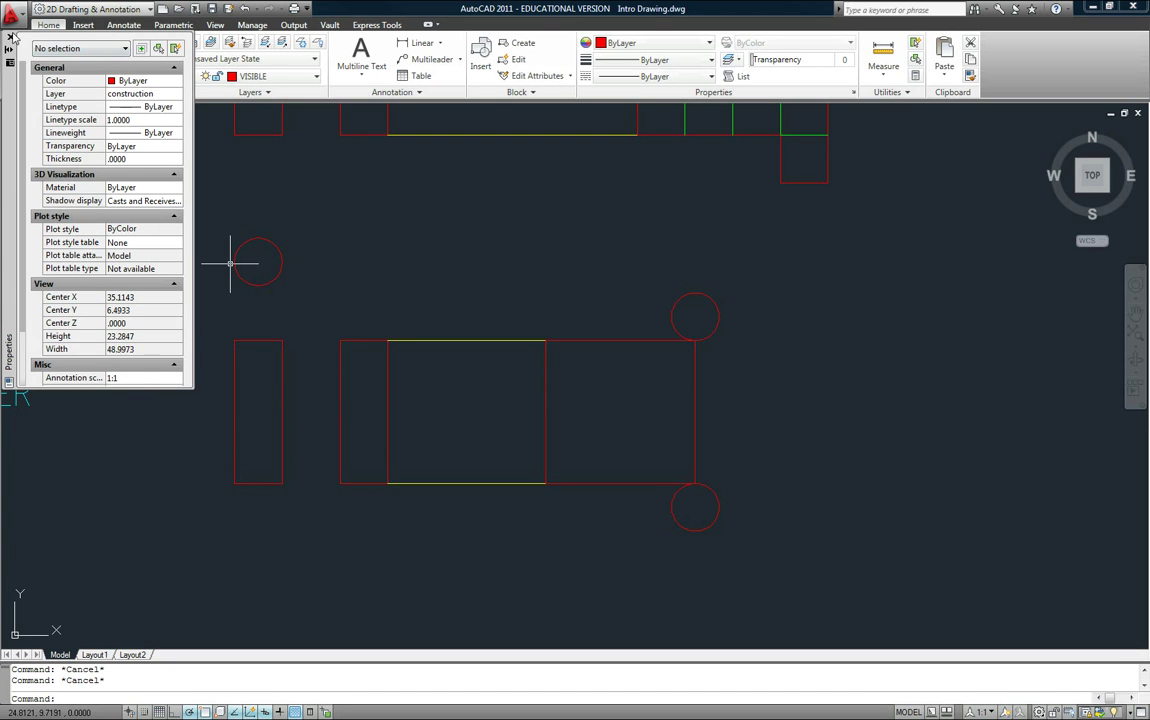
{"action": "left_click", "coordinate": [10, 37]}
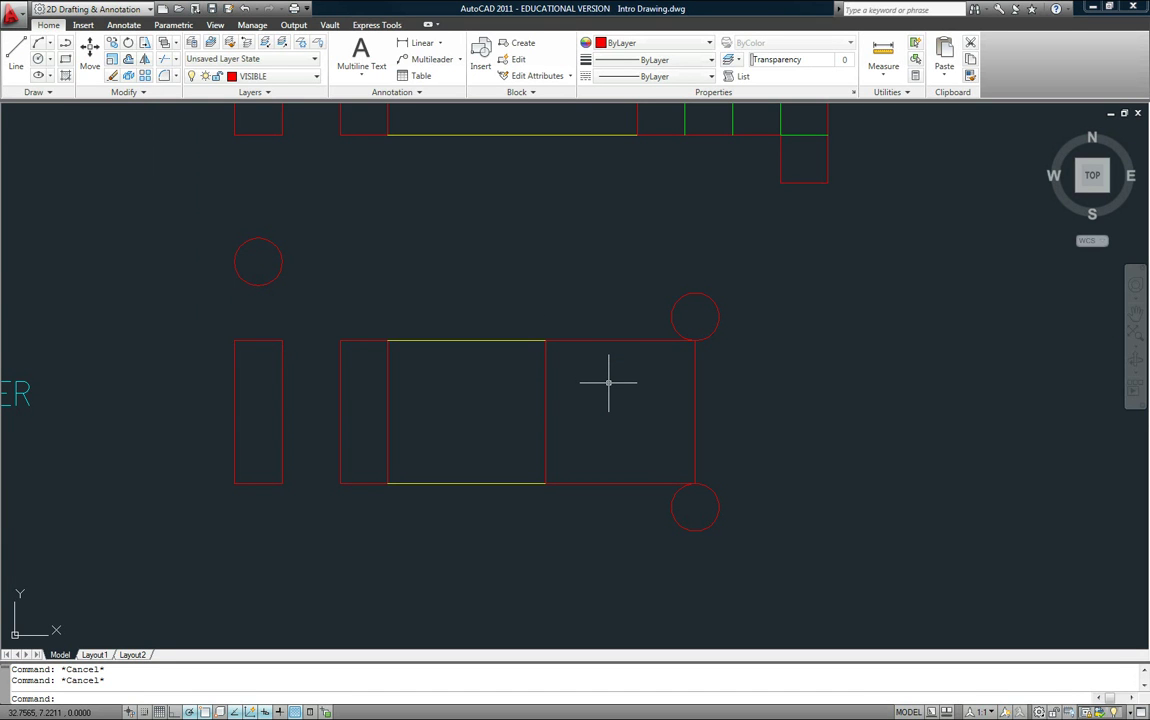
Zoom and pan down to the PYRAMID row, closing in on its crossed square and triangle
{"action": "scroll", "coordinate": [608, 382], "scroll_direction": "down", "scroll_amount": 4}
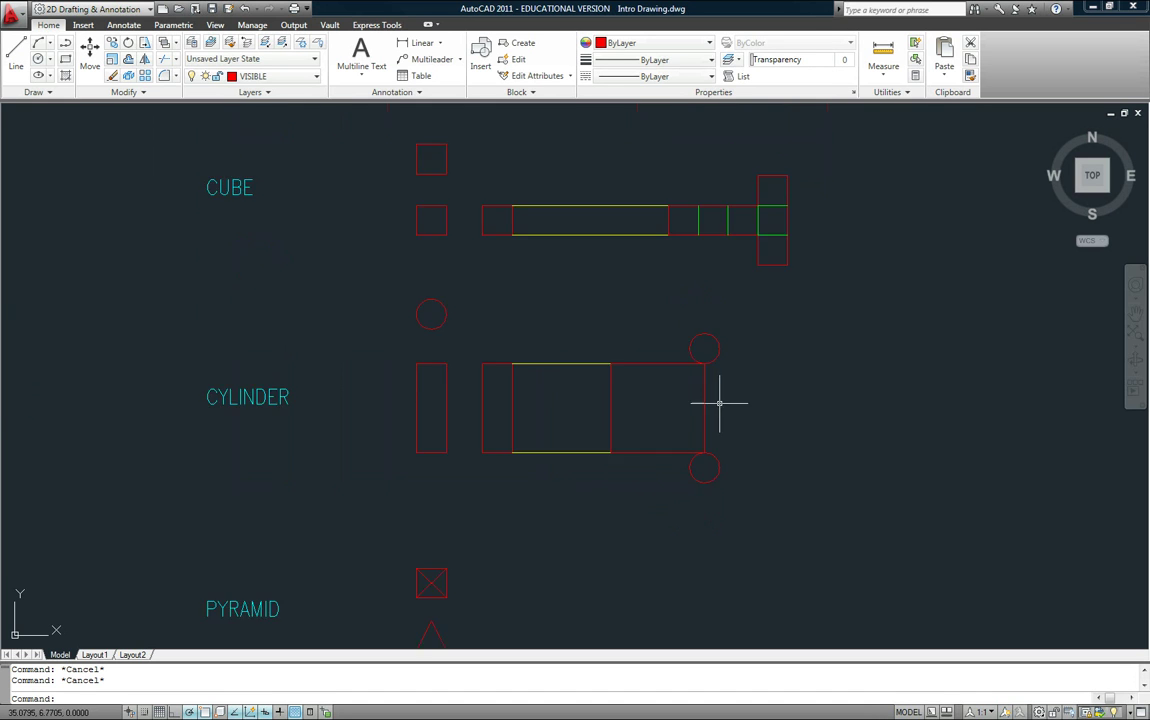
{"action": "middle_click_drag", "start_coordinate": [675, 449], "coordinate": [616, 385]}
{"action": "scroll", "coordinate": [615, 397], "scroll_direction": "up", "scroll_amount": 2}
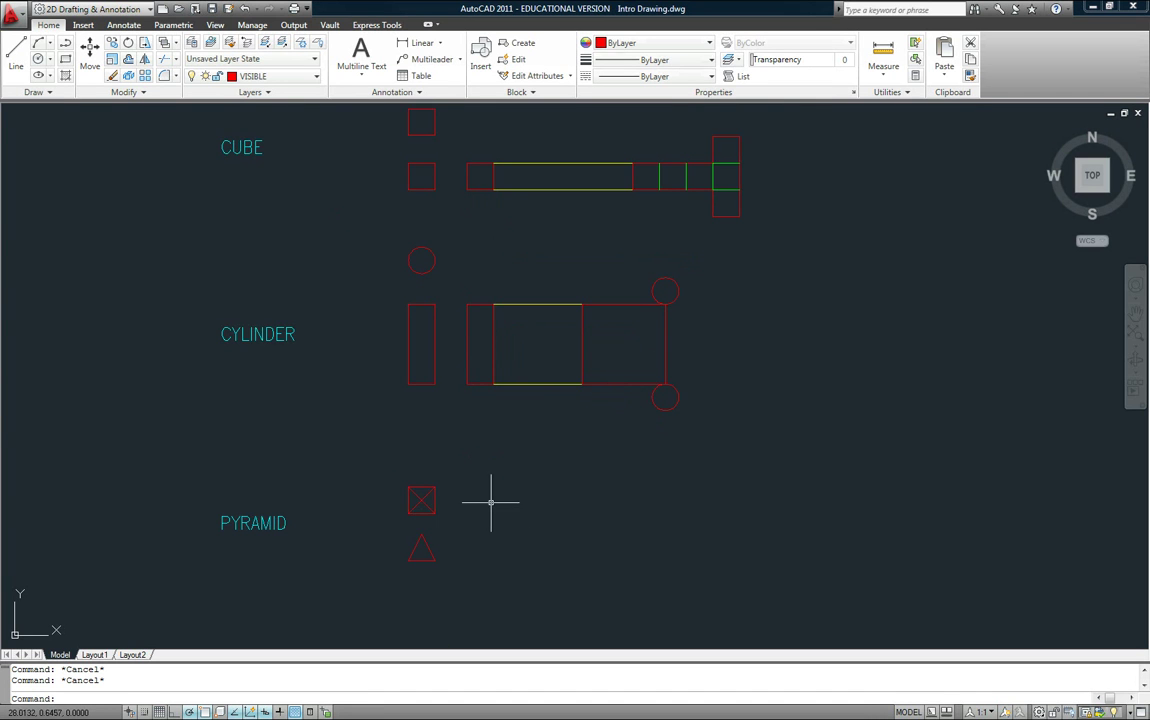
{"action": "scroll", "coordinate": [413, 540], "scroll_direction": "up", "scroll_amount": 2}
{"action": "middle_click_drag", "start_coordinate": [423, 540], "coordinate": [406, 533]}
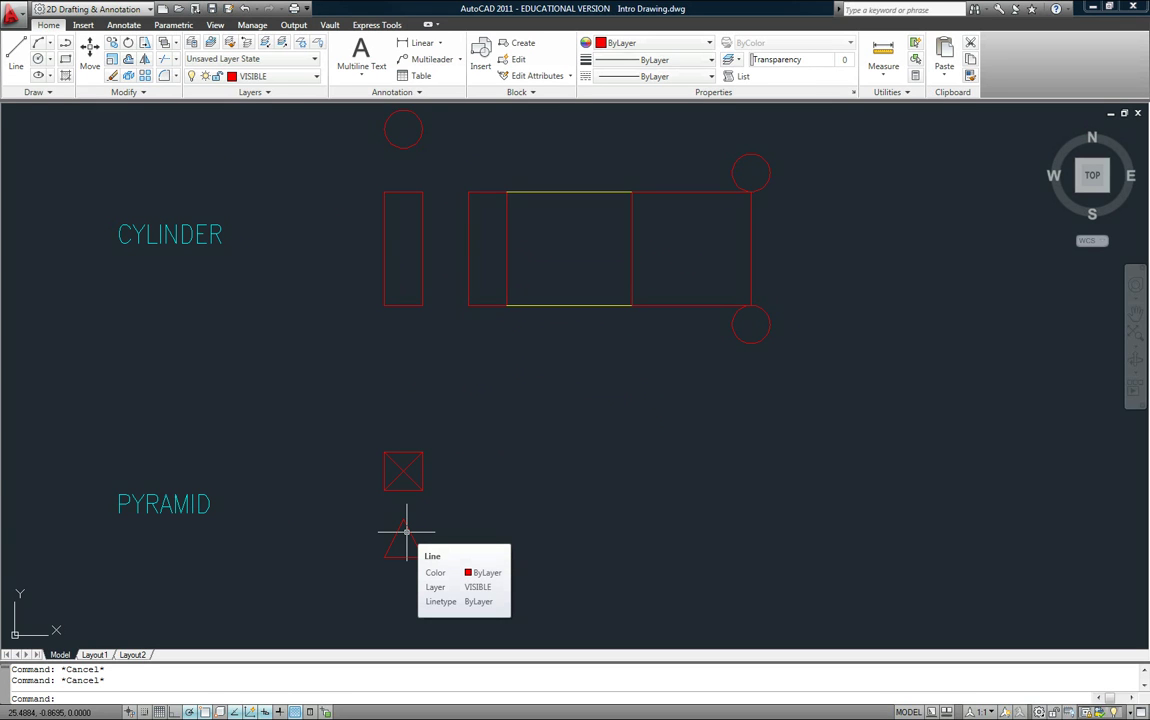
{"action": "scroll", "coordinate": [416, 547], "scroll_direction": "up", "scroll_amount": 5}
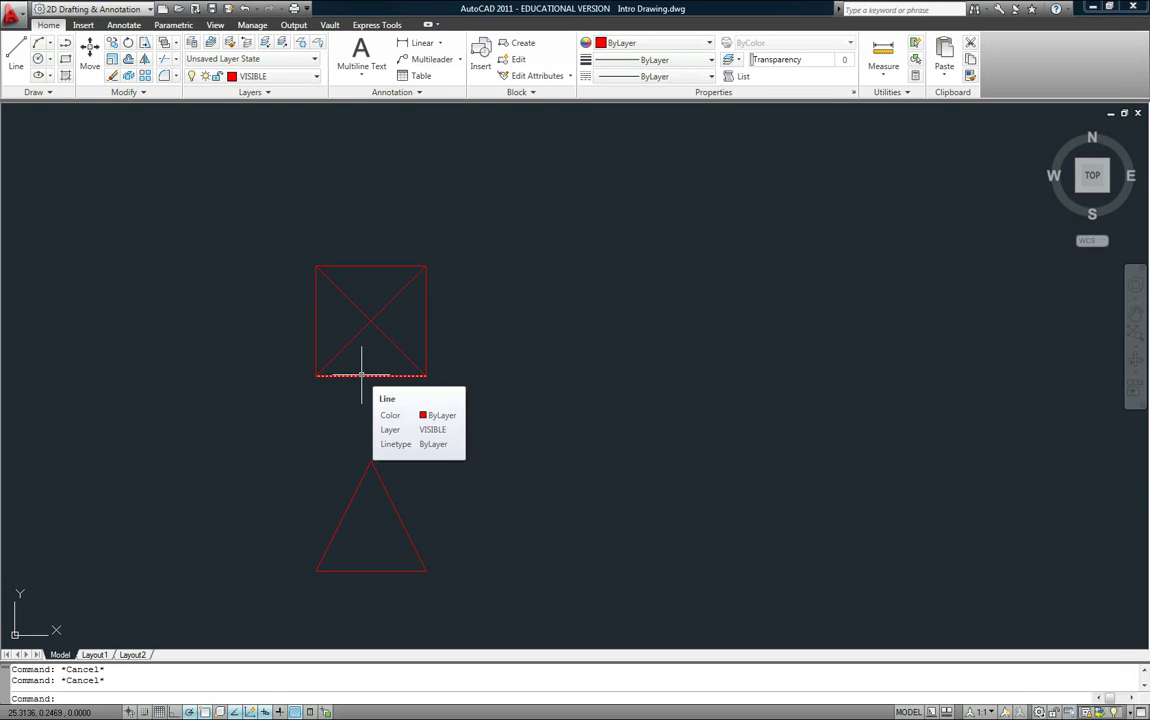
{"action": "scroll", "coordinate": [449, 398], "scroll_direction": "down", "scroll_amount": 4}
{"action": "middle_click_drag", "start_coordinate": [513, 428], "coordinate": [475, 436]}
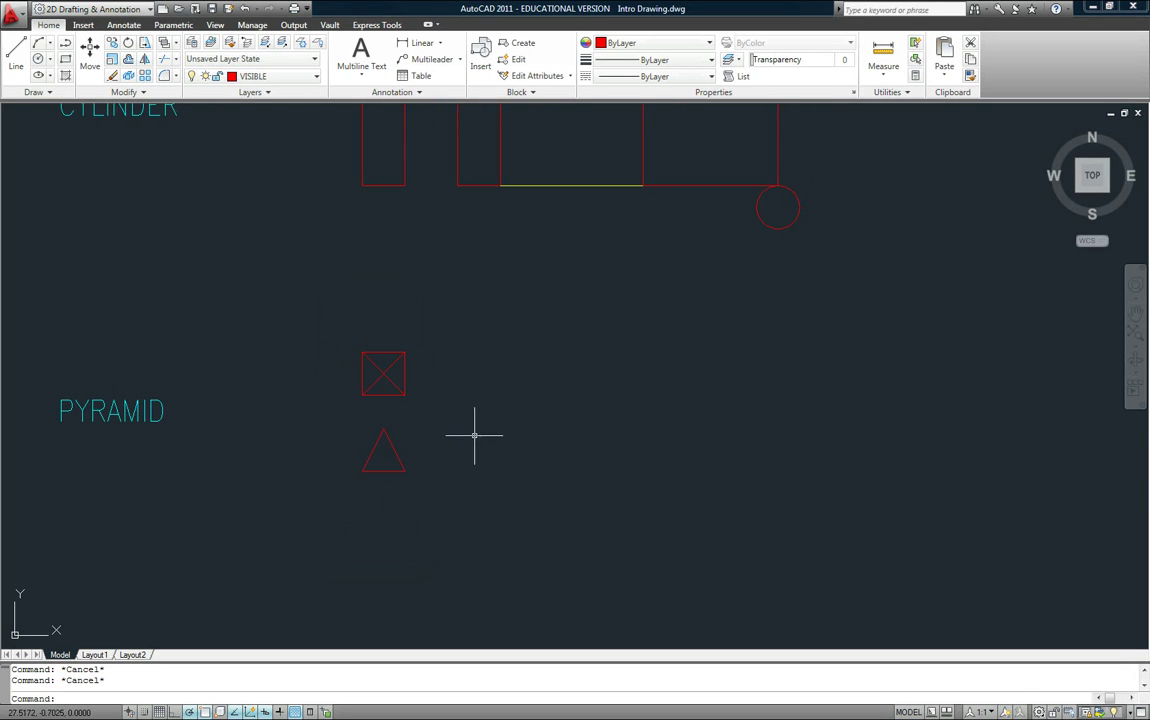
{"action": "scroll", "coordinate": [444, 464], "scroll_direction": "up", "scroll_amount": 3}
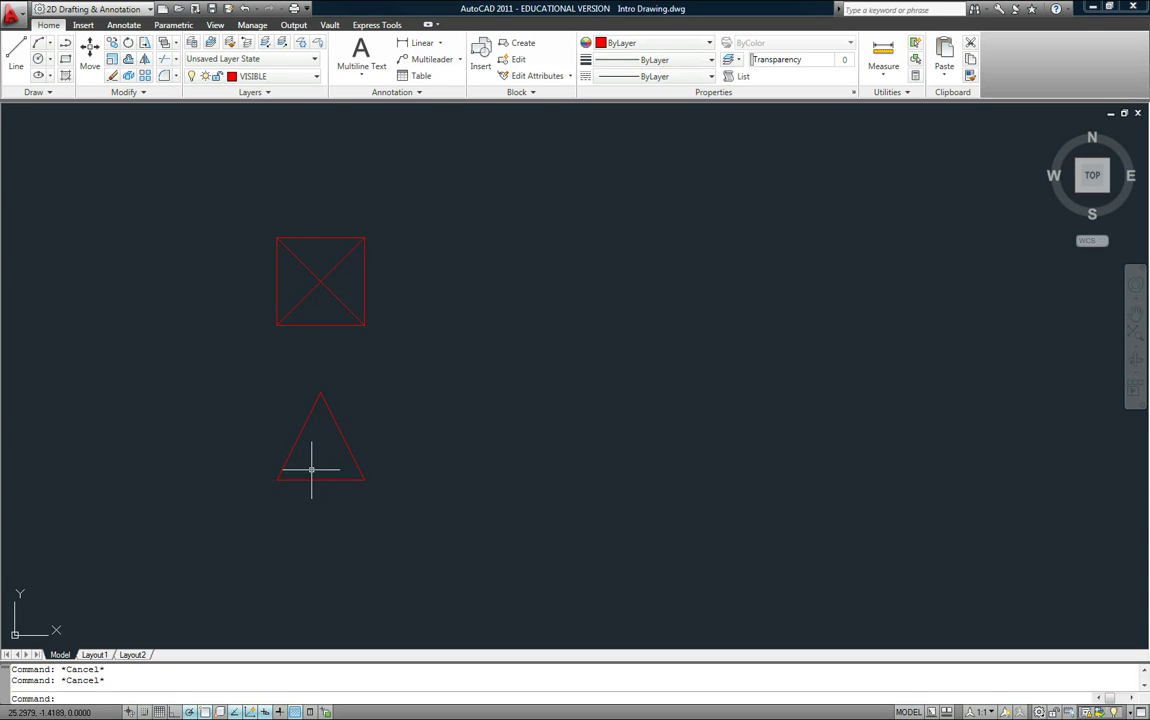
{"action": "scroll", "coordinate": [327, 440], "scroll_direction": "down", "scroll_amount": 5}
{"action": "scroll", "coordinate": [341, 457], "scroll_direction": "up", "scroll_amount": 3}
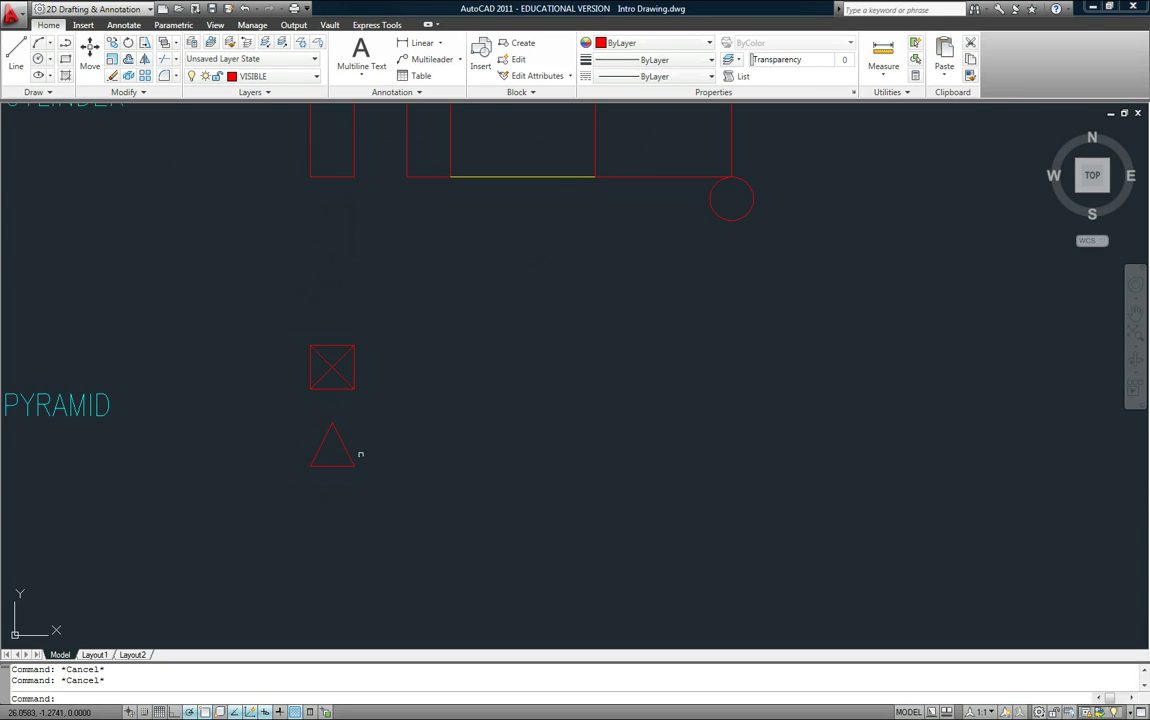
{"action": "scroll", "coordinate": [431, 455], "scroll_direction": "down", "scroll_amount": 2}
{"action": "scroll", "coordinate": [428, 462], "scroll_direction": "down", "scroll_amount": 3}
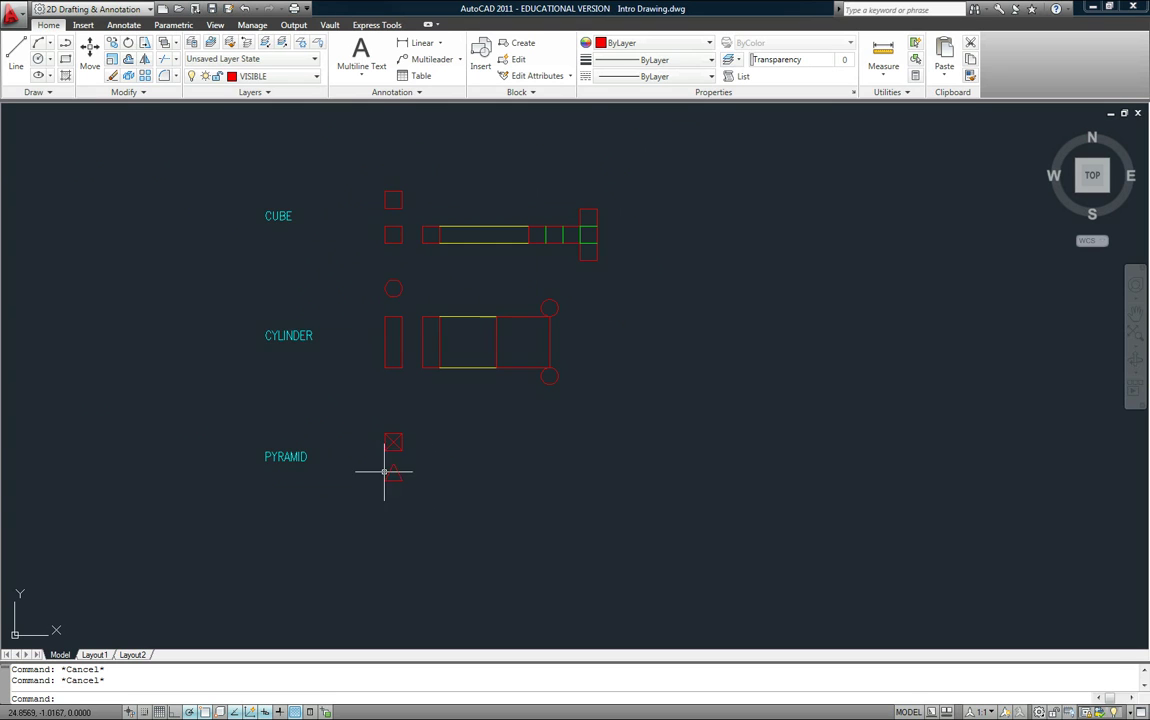
{"action": "scroll", "coordinate": [385, 470], "scroll_direction": "up", "scroll_amount": 5}
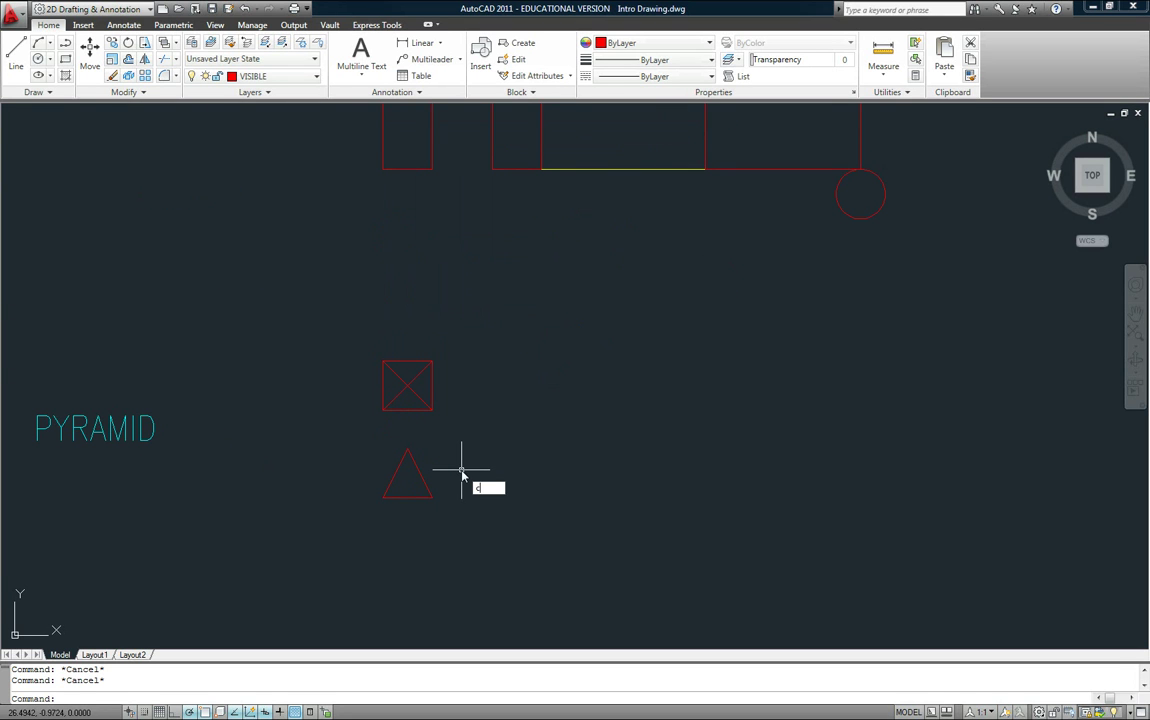
Copy the pyramid triangle from its base corner to a spot directly right on the baseline
{"action": "key", "text": "Return"}
{"action": "left_click", "coordinate": [452, 512]}
{"action": "left_click", "coordinate": [396, 468]}
{"action": "key", "text": "Return"}
{"action": "key", "text": "Escape"}
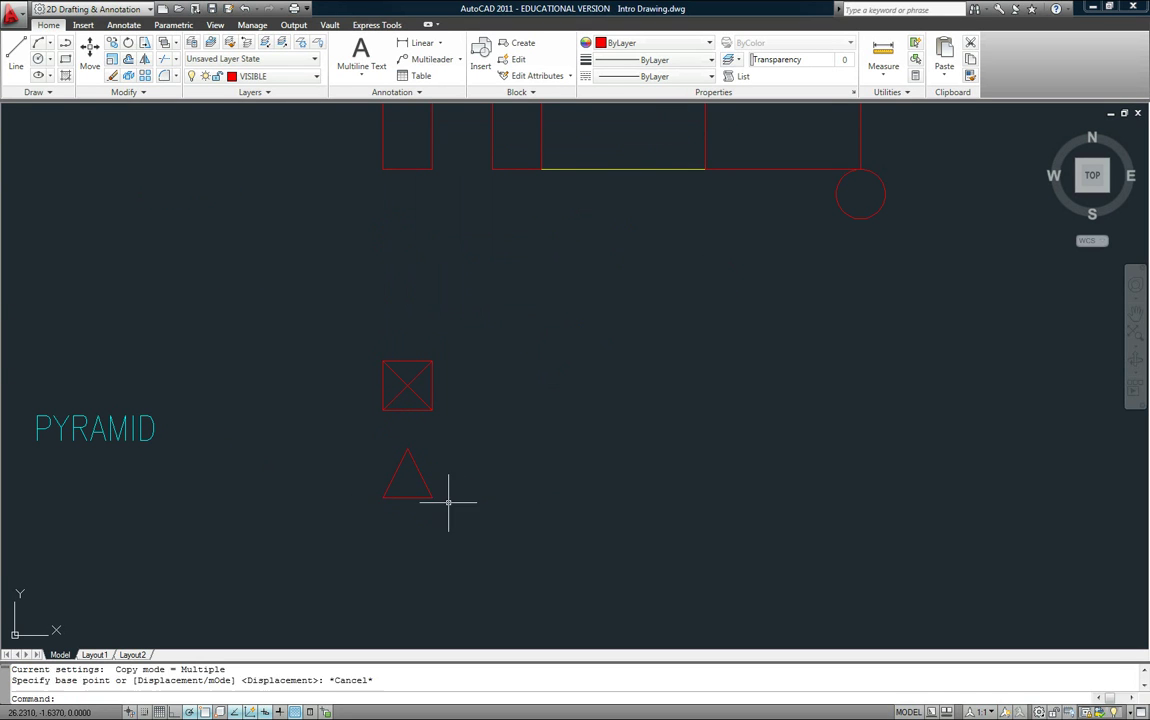
{"action": "type", "text": "c"}
{"action": "key", "text": "Return"}
{"action": "left_click", "coordinate": [452, 506]}
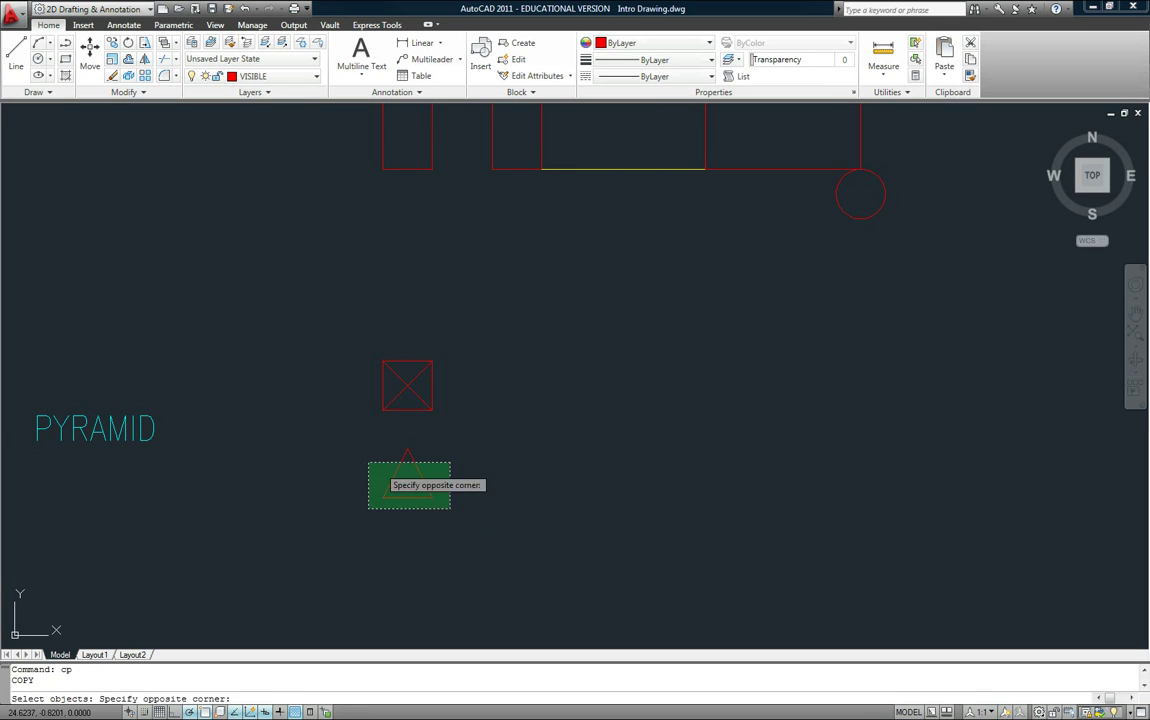
{"action": "left_click", "coordinate": [367, 462]}
{"action": "key", "text": "Return"}
{"action": "left_click", "coordinate": [383, 497]}
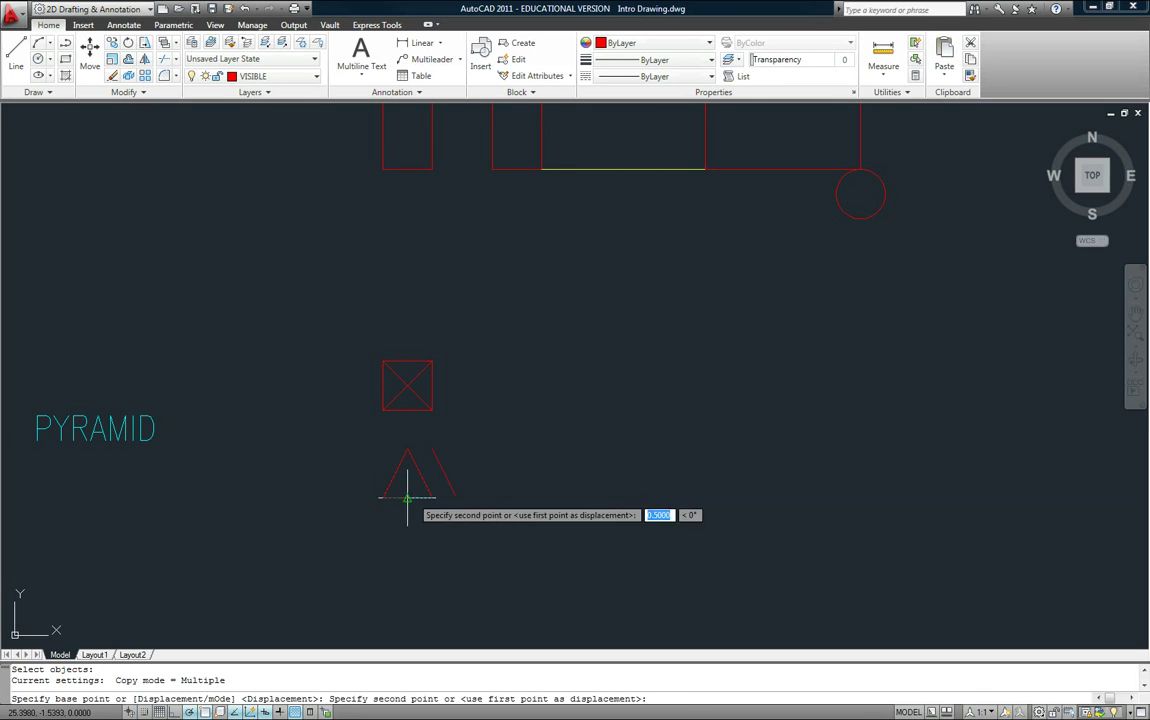
{"action": "left_click", "coordinate": [498, 497]}
{"action": "key", "text": "Escape"}
{"action": "scroll", "coordinate": [405, 470], "scroll_direction": "up", "scroll_amount": 3}
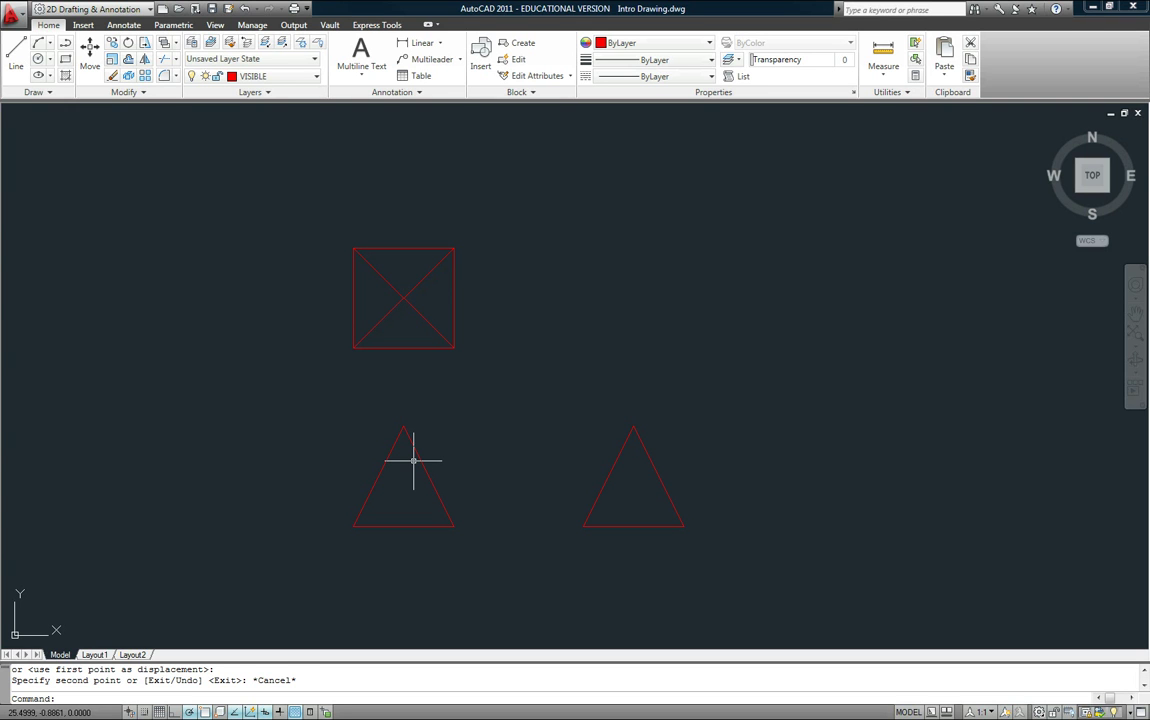
Draw a line perpendicular to the left triangle's edge and put it on the construction layer
{"action": "key", "text": "Return"}
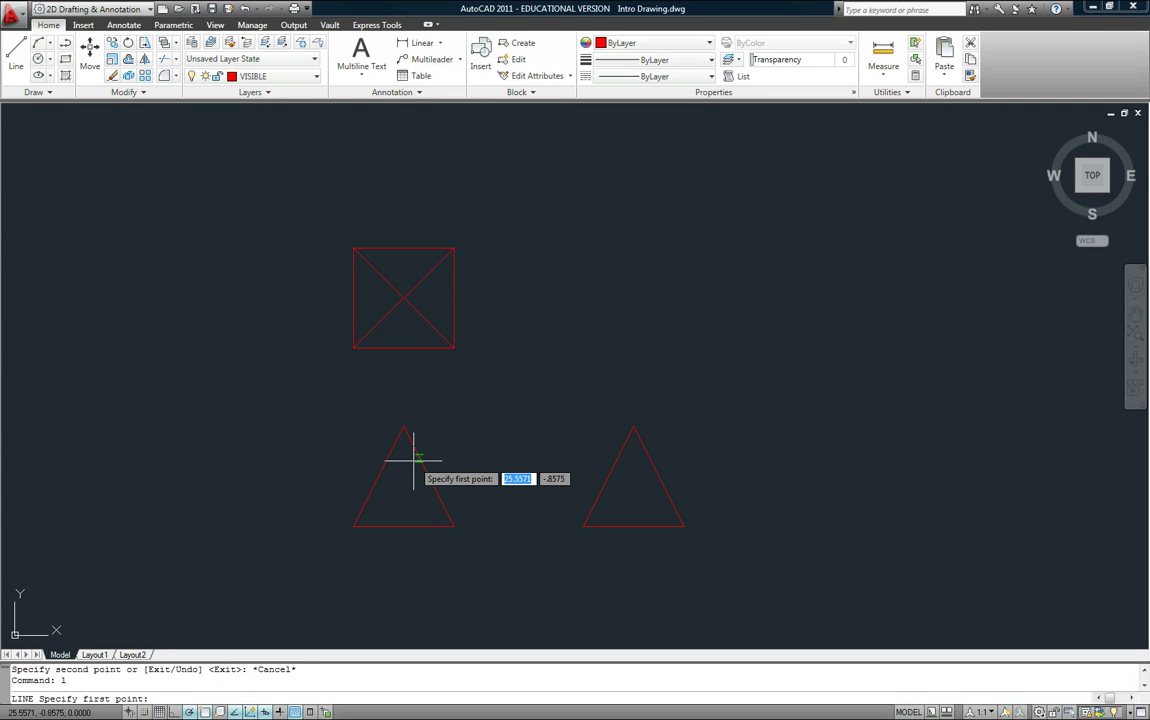
{"action": "type", "text": "pr"}
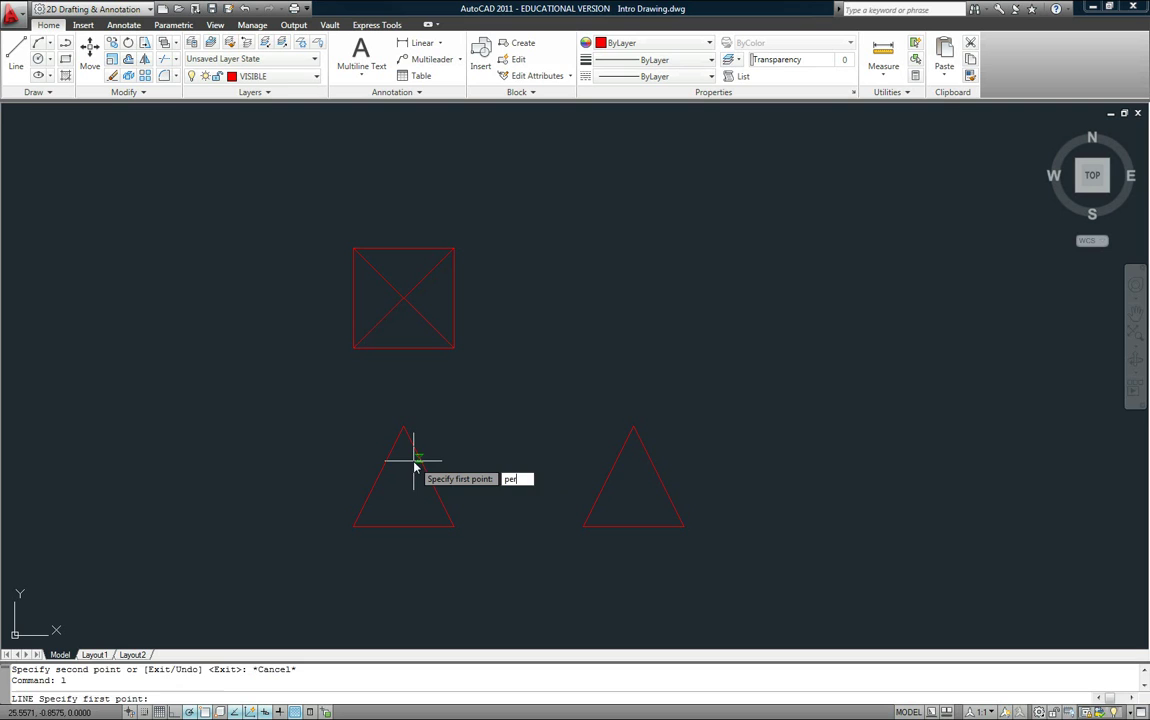
{"action": "key", "text": "Return"}
{"action": "left_click", "coordinate": [424, 465]}
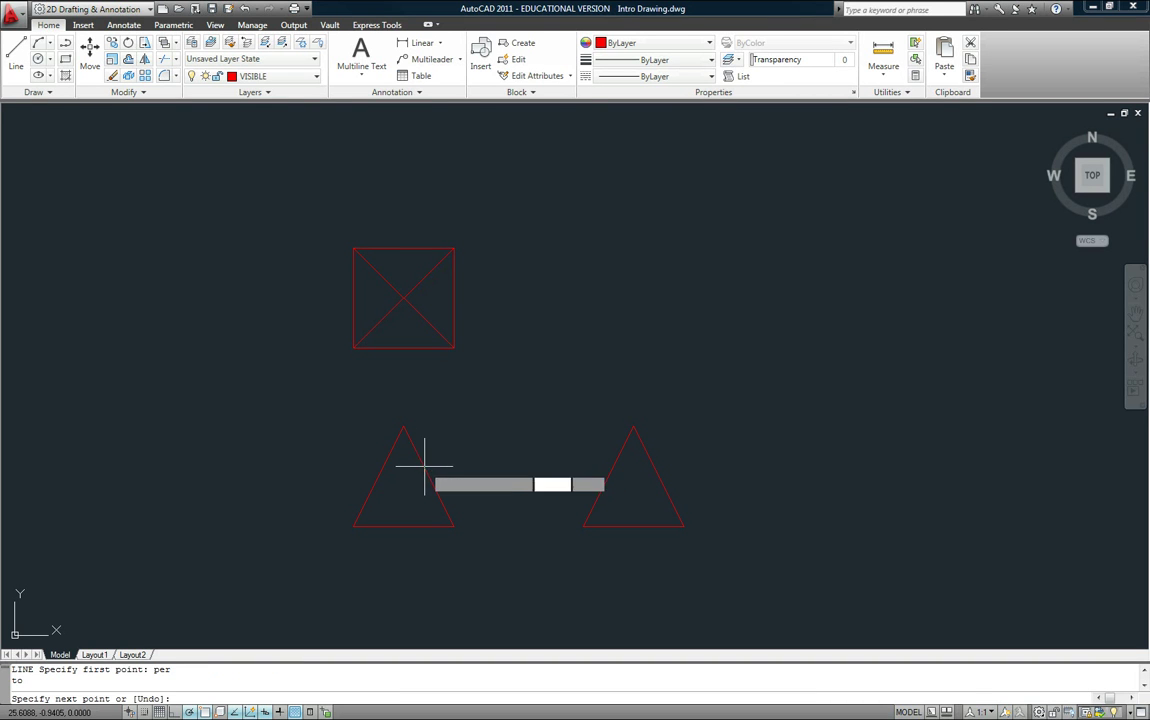
{"action": "left_click", "coordinate": [711, 300]}
{"action": "key", "text": "Escape"}
{"action": "left_click", "coordinate": [685, 298]}
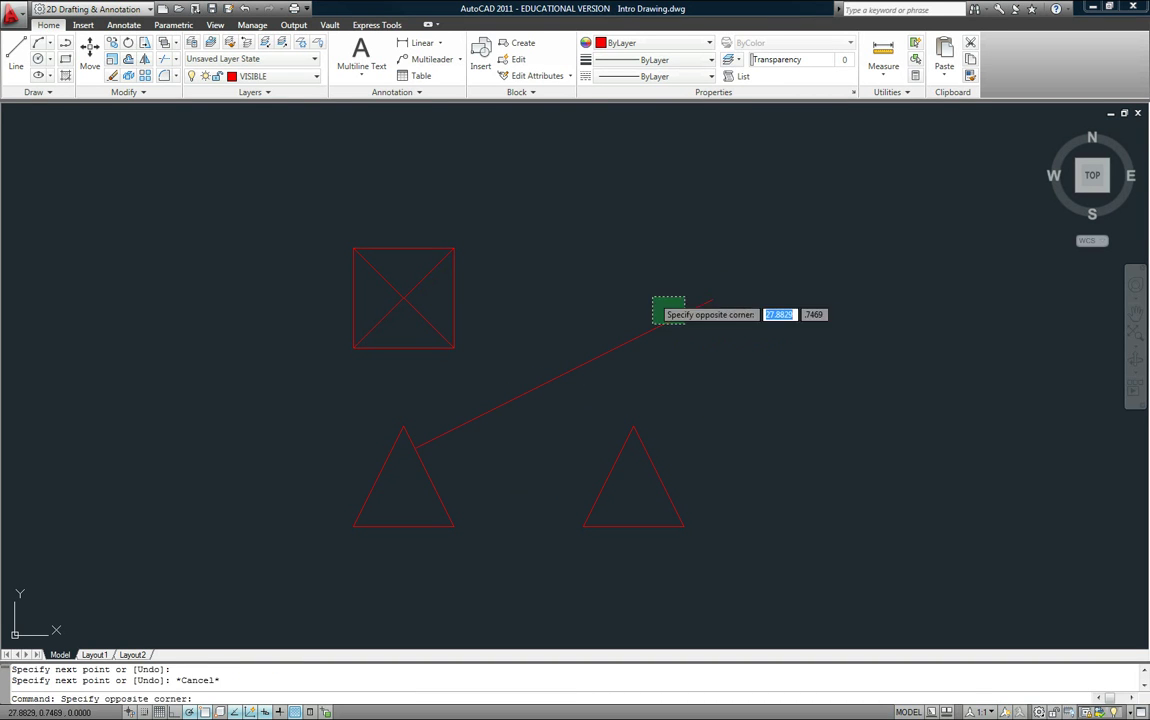
{"action": "left_click", "coordinate": [652, 322]}
{"action": "left_click", "coordinate": [305, 76]}
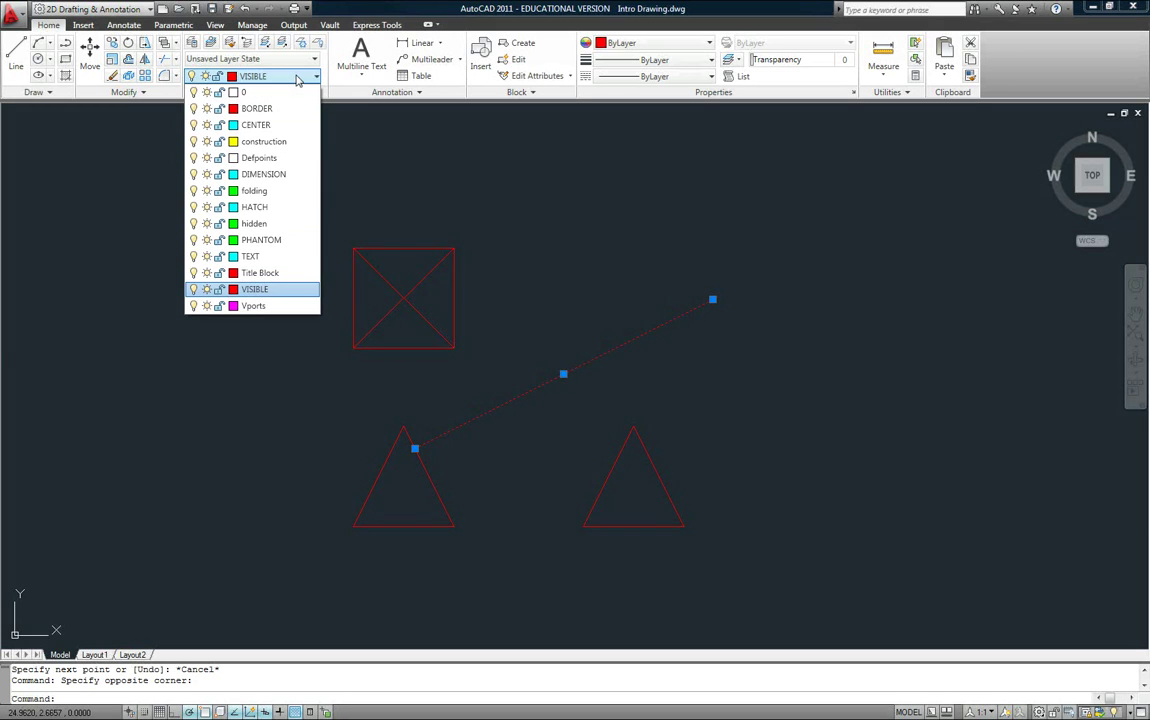
{"action": "left_click", "coordinate": [262, 141]}
{"action": "key", "text": "Escape"}
{"action": "key", "text": "Escape"}
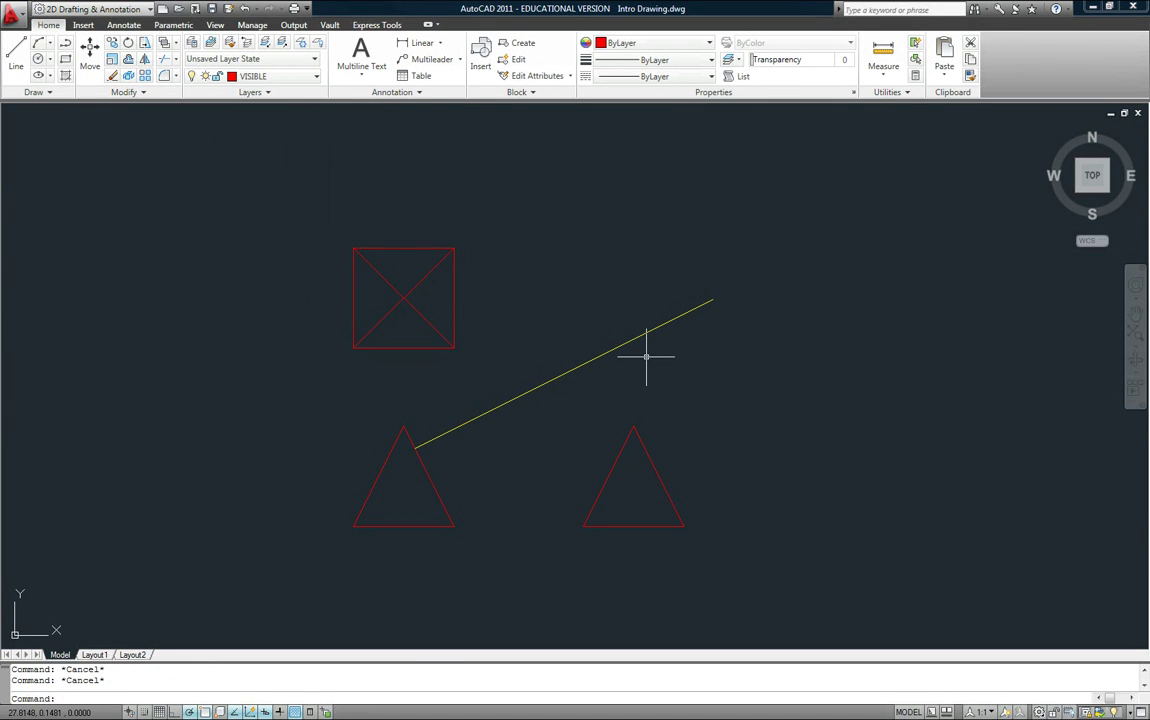
Move the yellow line so its lower end sits on the left triangle's apex
{"action": "key", "text": "Return"}
{"action": "left_click", "coordinate": [588, 356]}
{"action": "left_click", "coordinate": [548, 385]}
{"action": "key", "text": "Return"}
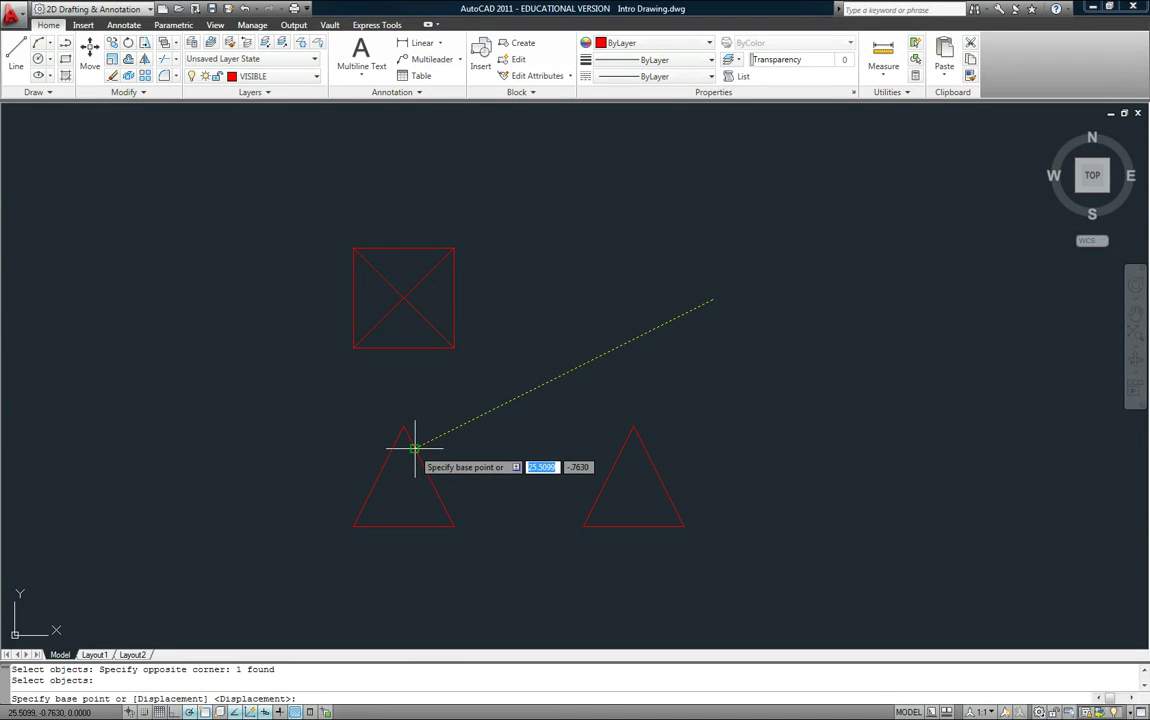
{"action": "left_click", "coordinate": [410, 440]}
{"action": "left_click", "coordinate": [404, 427]}
{"action": "key", "text": "Escape"}
{"action": "key", "text": "Escape"}
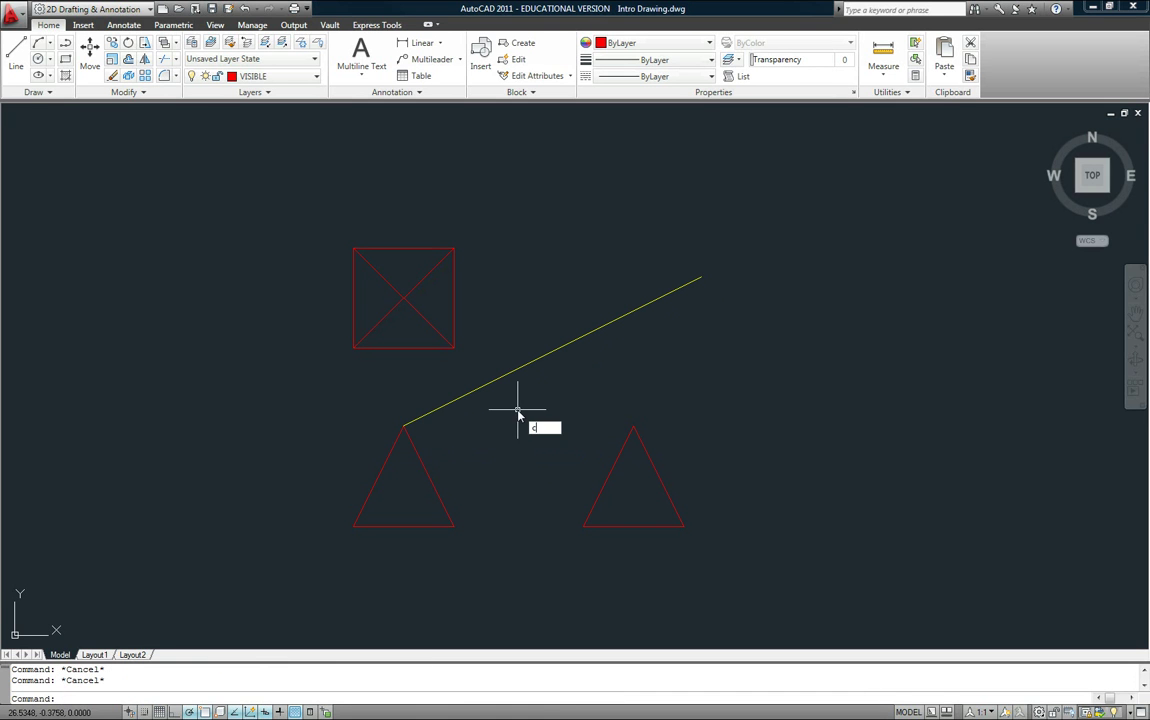
Copy the yellow line from the apex to the left triangle's lower-right corner
{"action": "type", "text": "cp"}
{"action": "key", "text": "Return"}
{"action": "left_click", "coordinate": [517, 409]}
{"action": "left_click", "coordinate": [440, 350]}
{"action": "key", "text": "Return"}
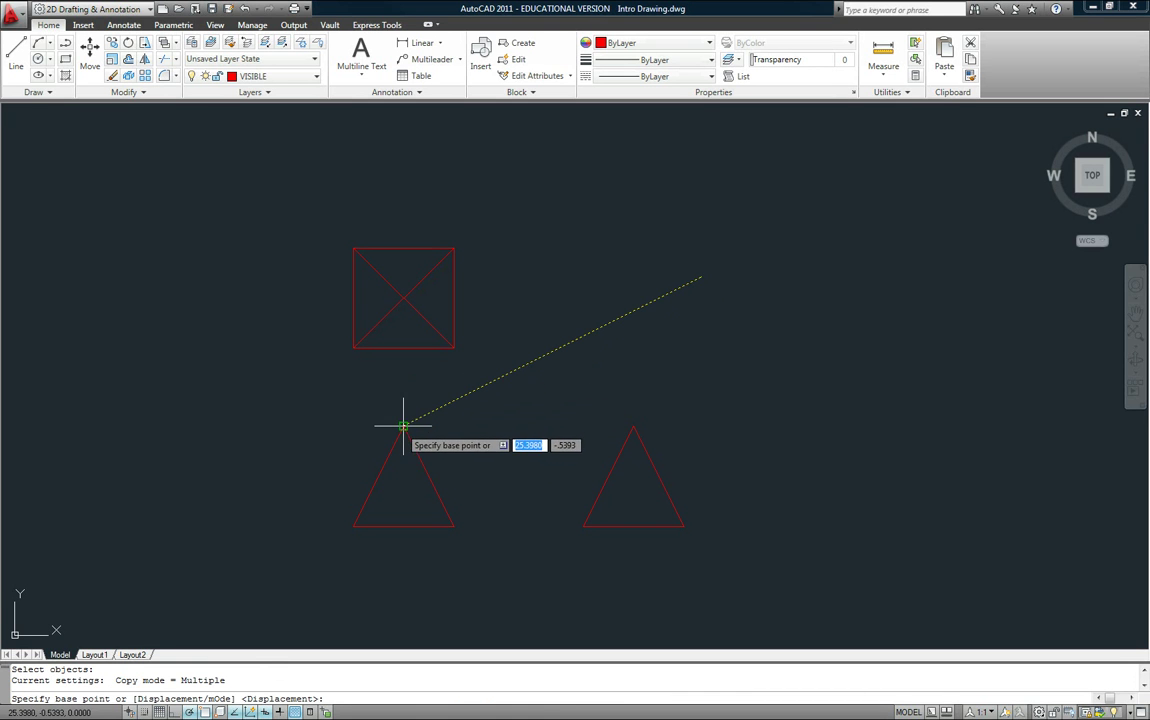
{"action": "left_click", "coordinate": [404, 427]}
{"action": "left_click", "coordinate": [454, 524]}
{"action": "key", "text": "Escape"}
{"action": "key", "text": "Escape"}
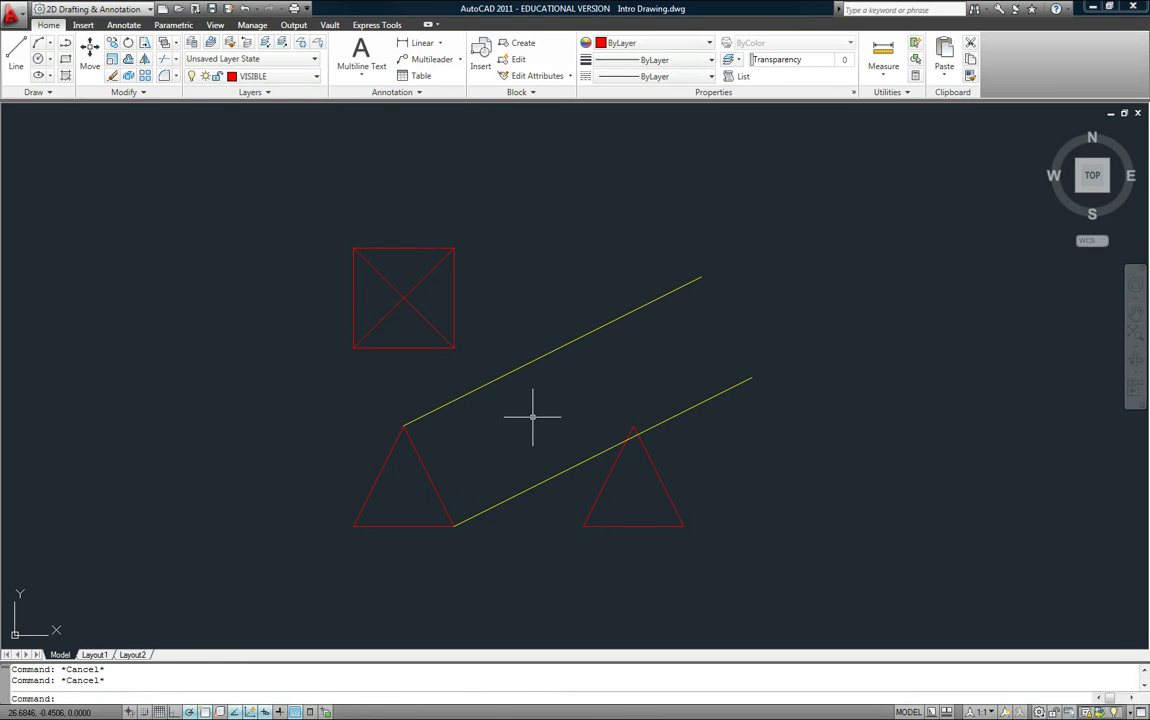
{"action": "scroll", "coordinate": [532, 417], "scroll_direction": "up", "scroll_amount": 1}
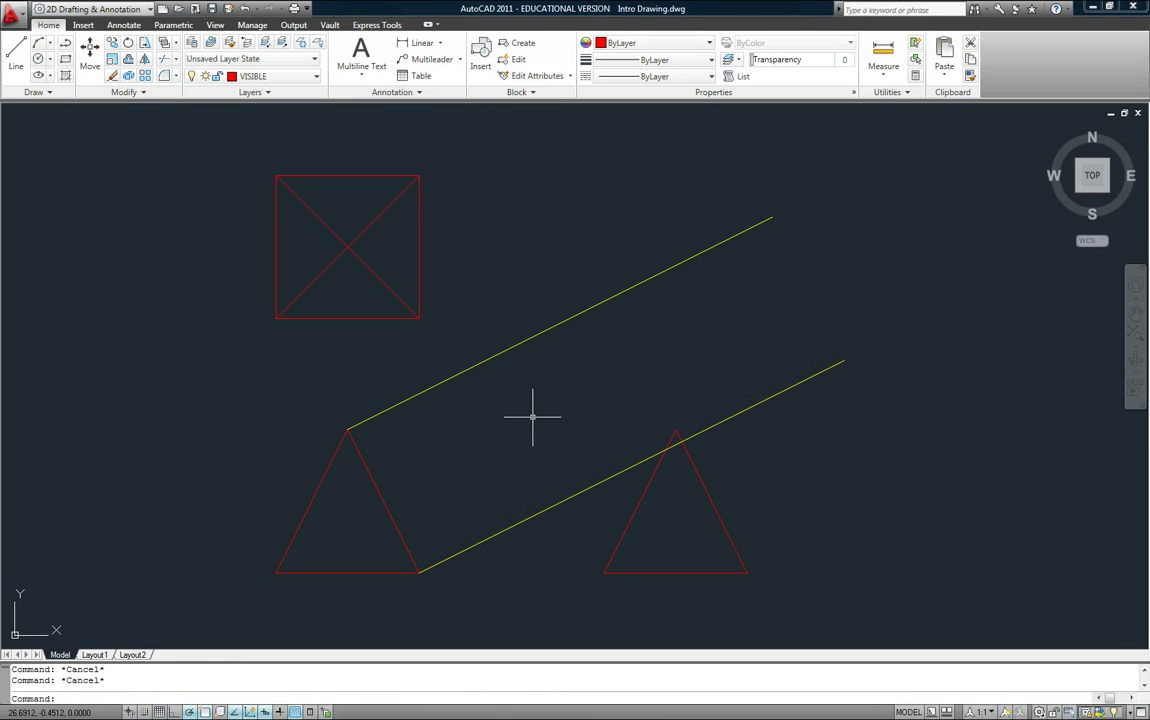
Measure distances with DIST from the square's corners to check its size
{"action": "type", "text": "d"}
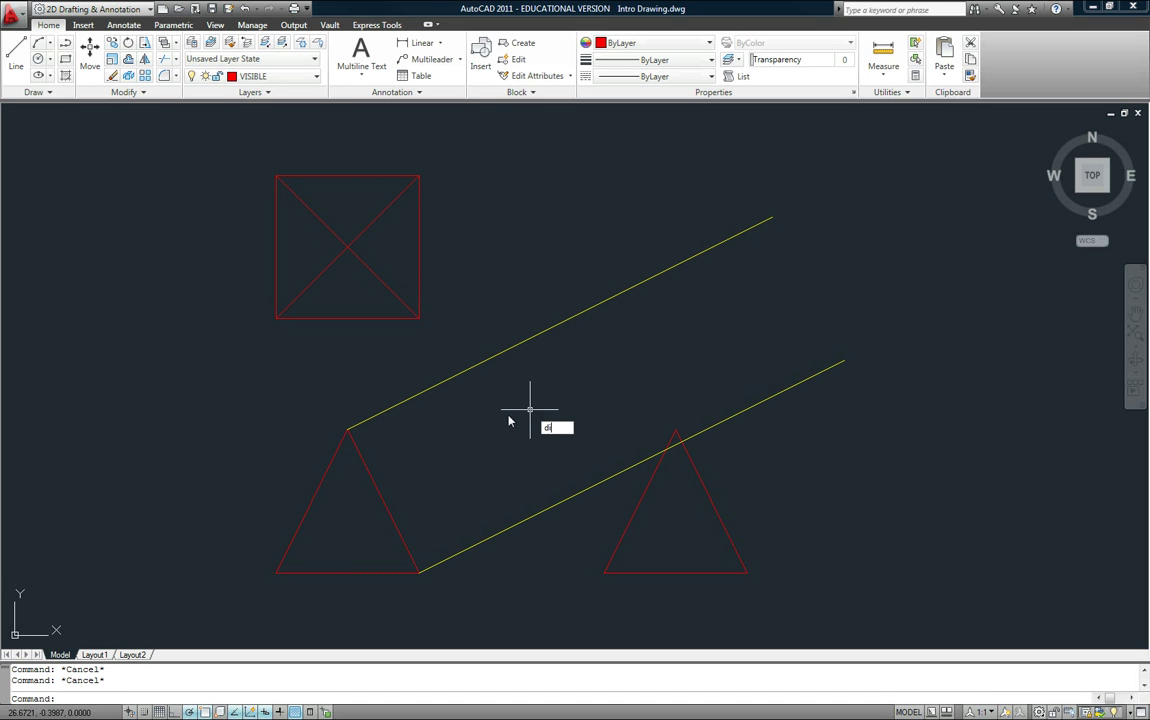
{"action": "type", "text": "i"}
{"action": "key", "text": "Return"}
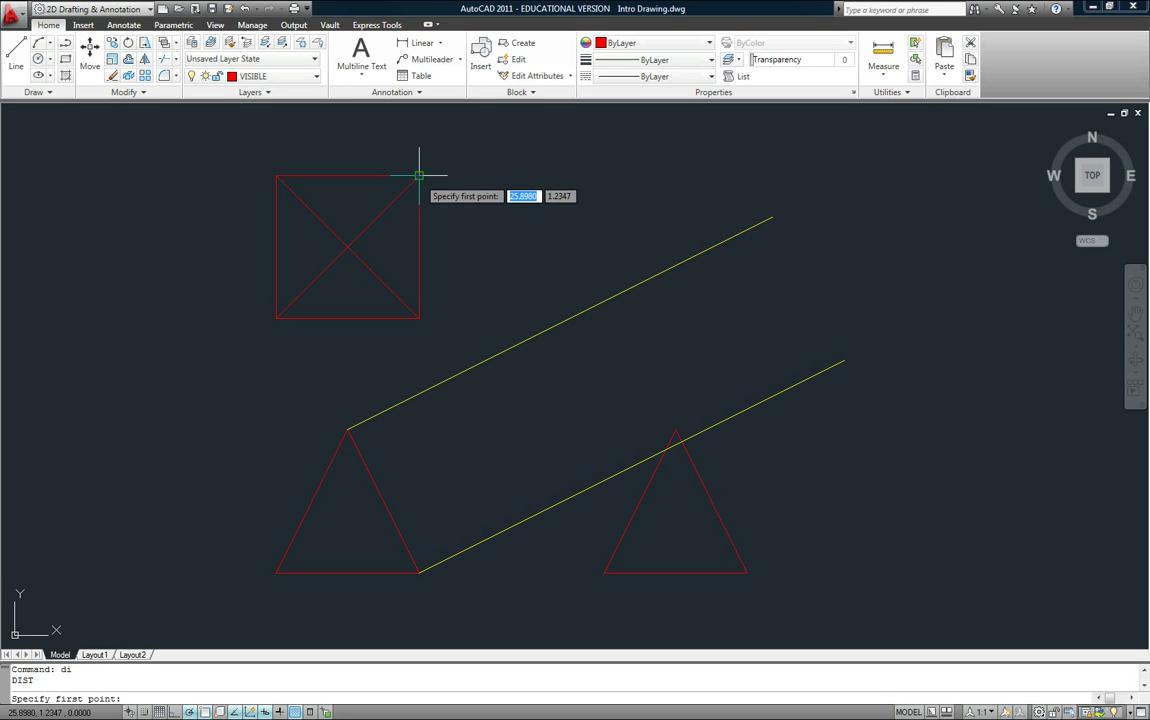
{"action": "left_click", "coordinate": [277, 318]}
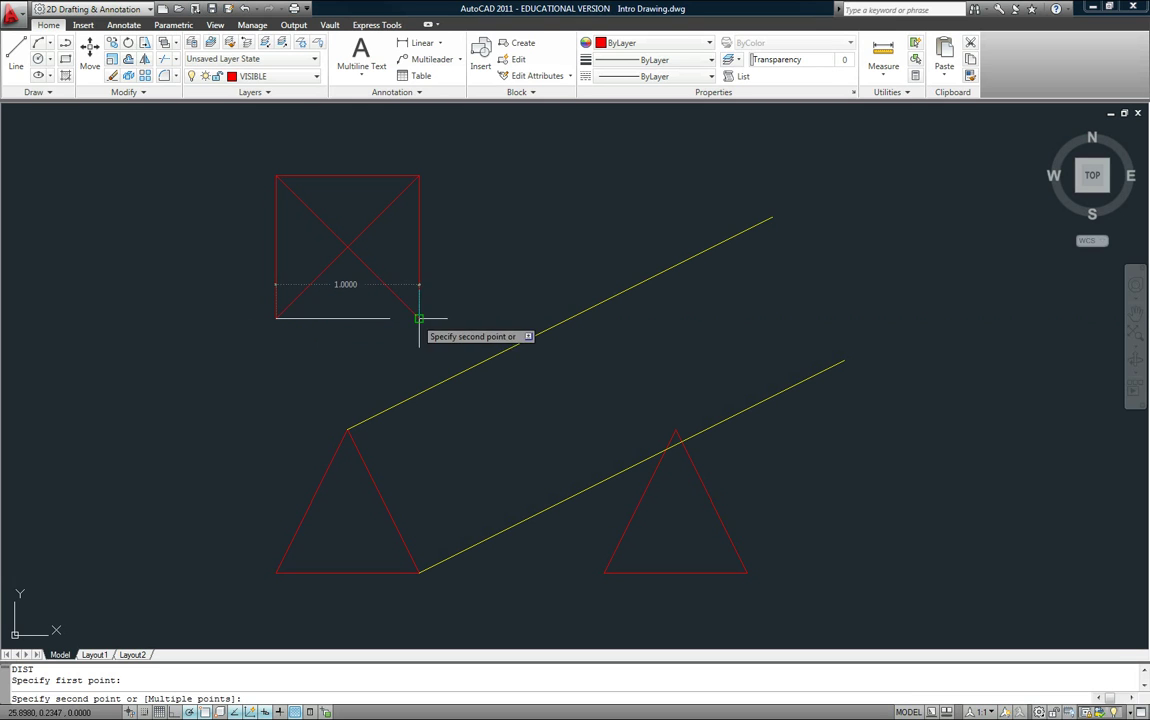
{"action": "key", "text": "Escape"}
{"action": "key", "text": "Return"}
{"action": "left_click", "coordinate": [419, 176]}
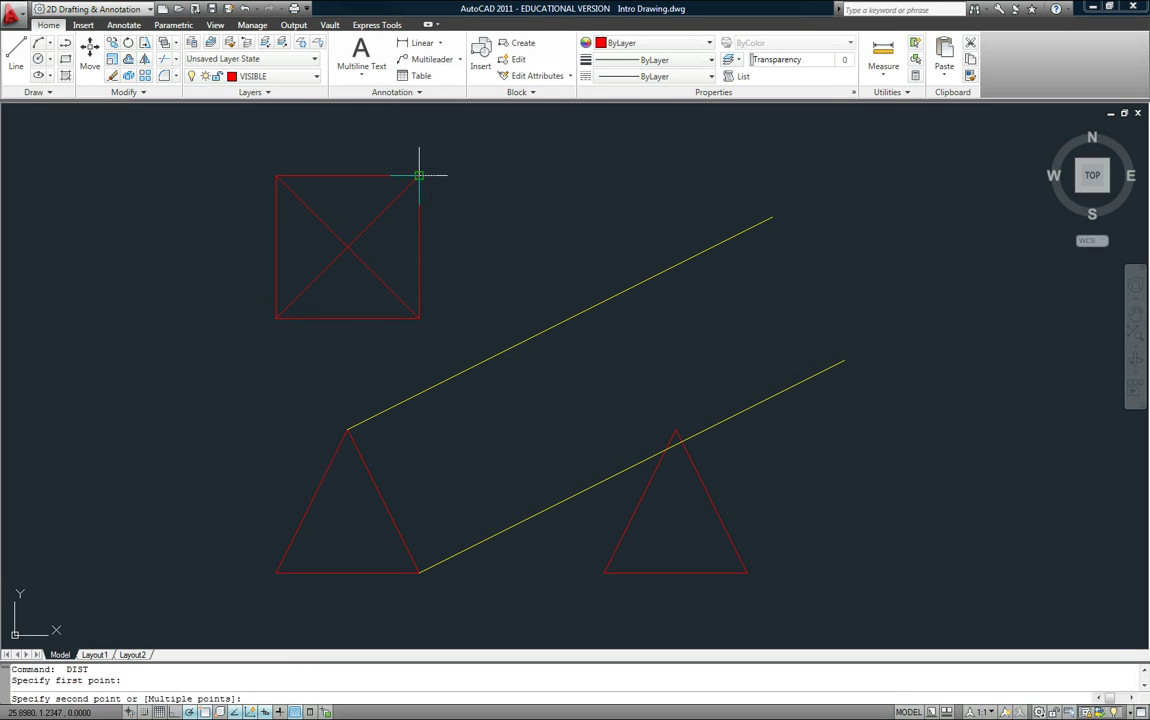
{"action": "key", "text": "Escape"}
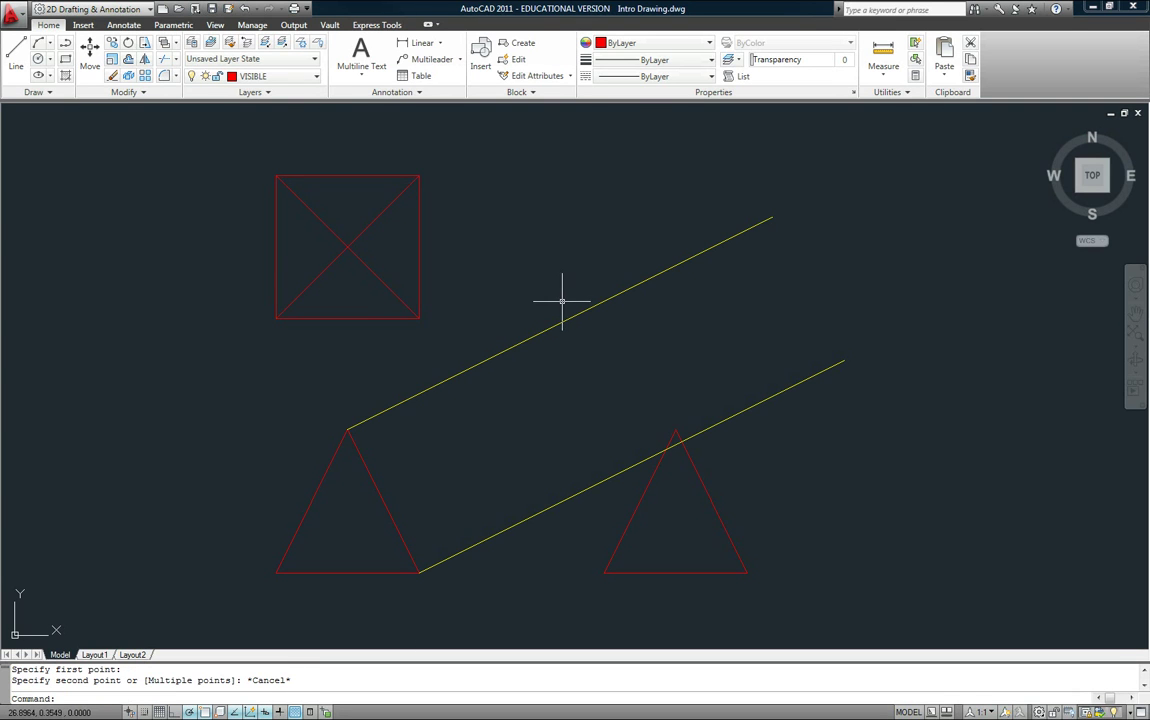
{"action": "scroll", "coordinate": [562, 300], "scroll_direction": "down", "scroll_amount": 3}
{"action": "scroll", "coordinate": [560, 303], "scroll_direction": "up", "scroll_amount": 2}
Offset the left triangle's right edge by 1 to the right
{"action": "key", "text": "Escape"}
{"action": "key", "text": "Escape"}
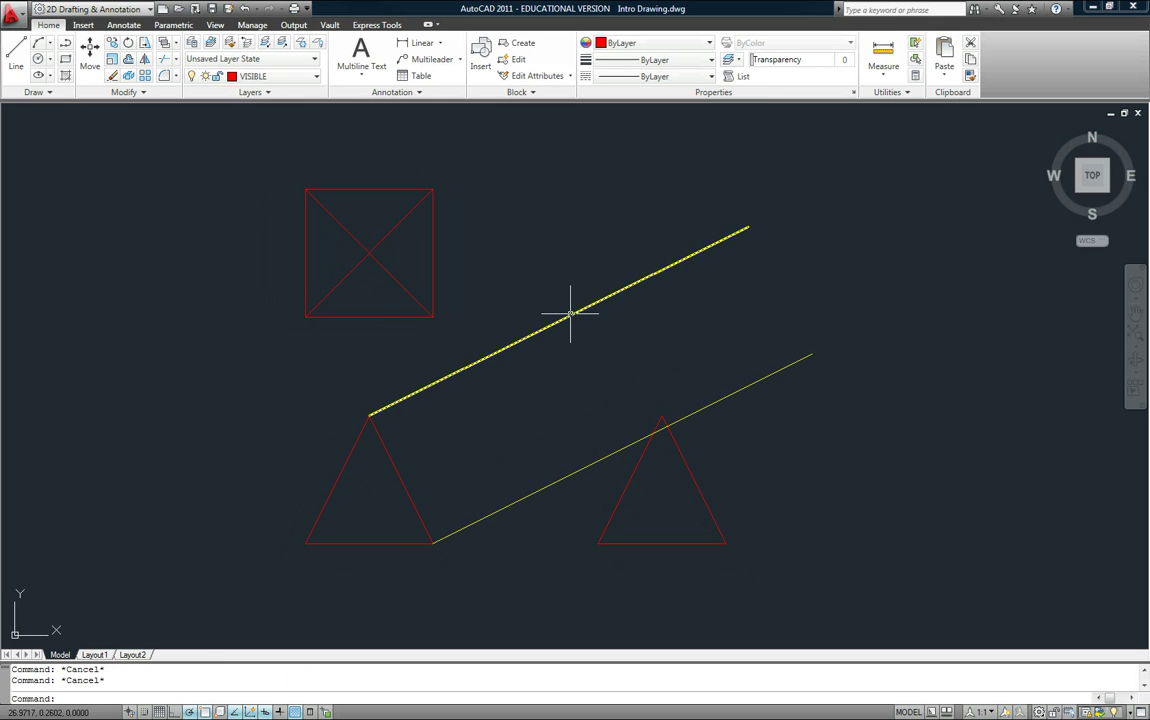
{"action": "key", "text": "Return"}
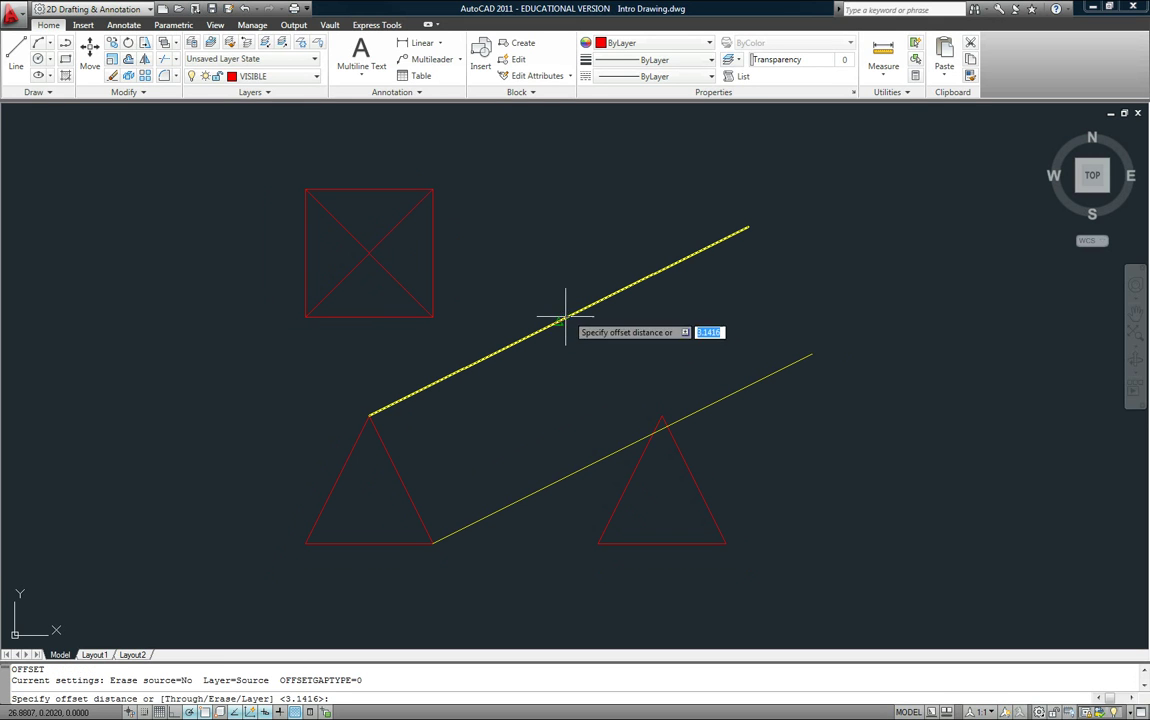
{"action": "type", "text": "1"}
{"action": "key", "text": "Return"}
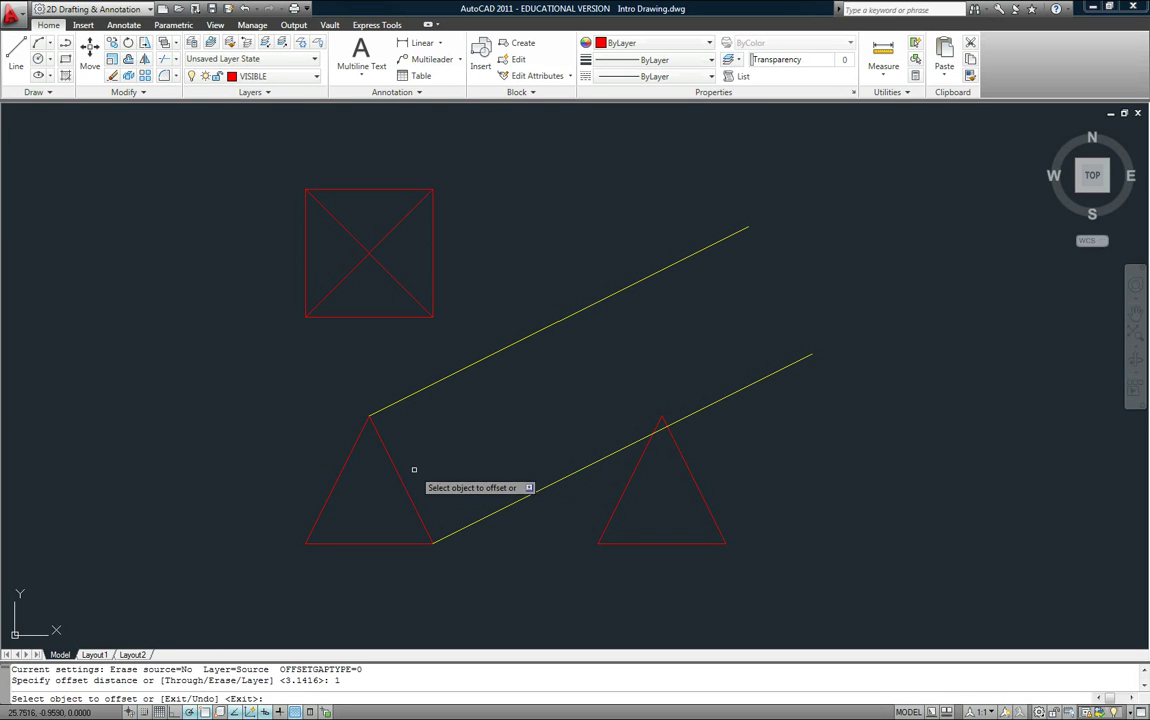
{"action": "left_click", "coordinate": [402, 474]}
{"action": "left_click", "coordinate": [622, 401]}
{"action": "key", "text": "Escape"}
{"action": "key", "text": "Escape"}
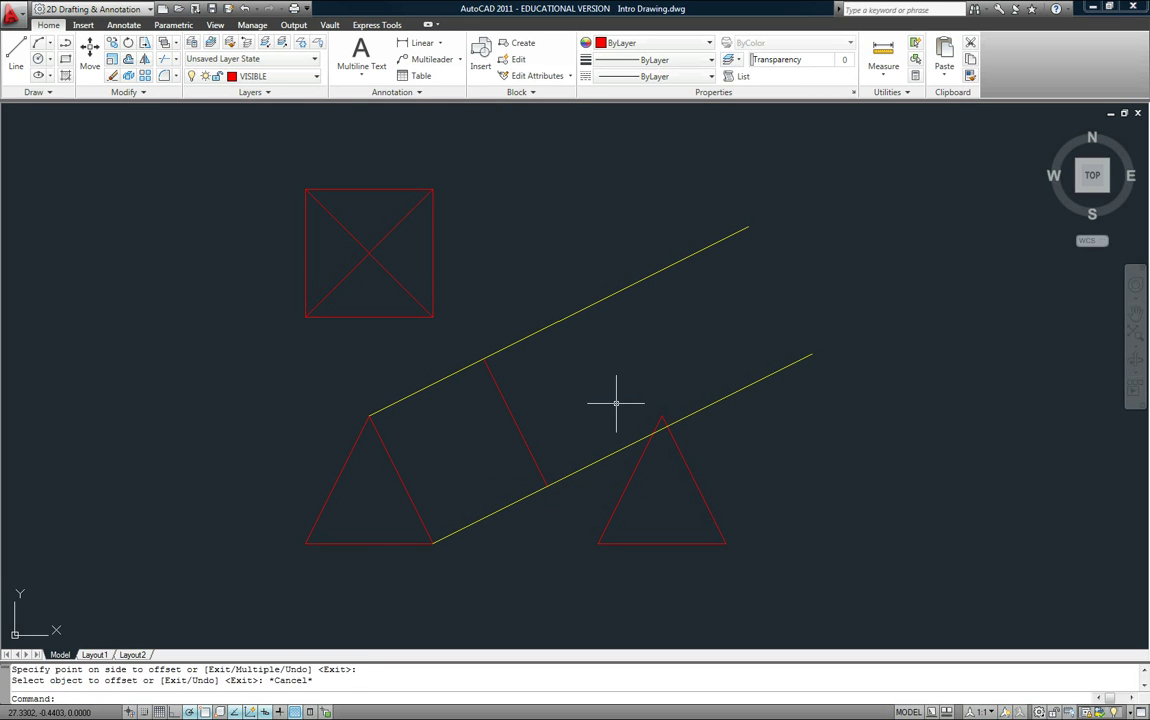
Trim the lower and upper yellow lines back to the square's edges
{"action": "type", "text": "t"}
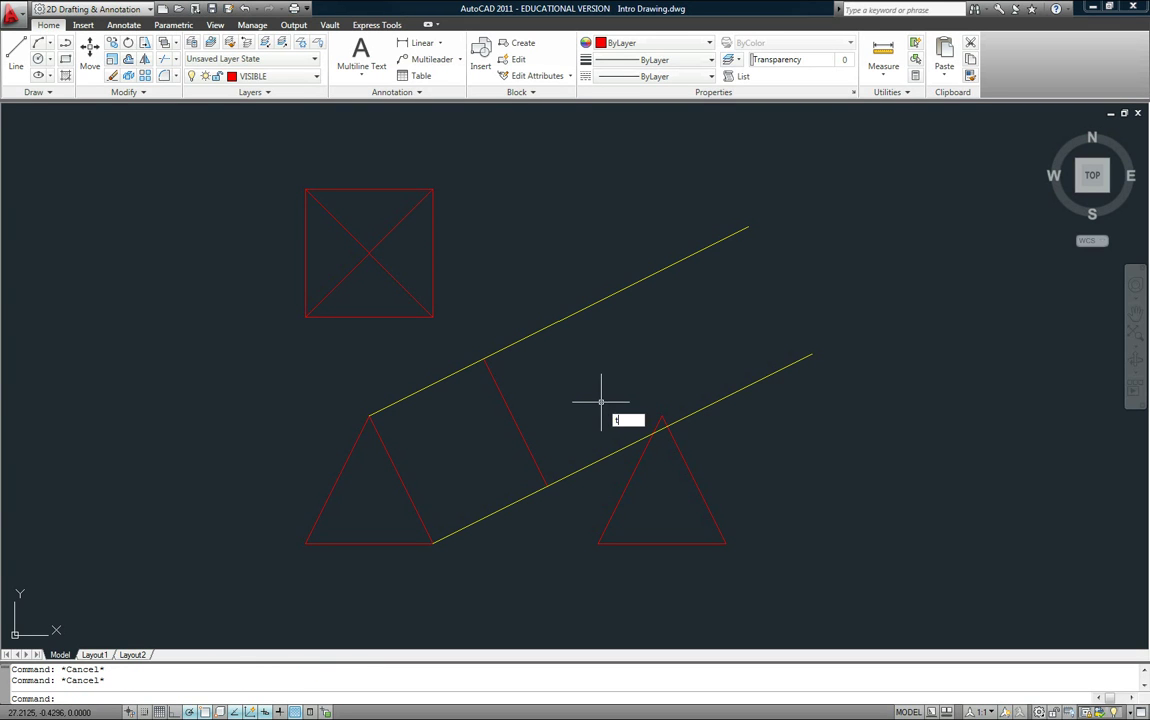
{"action": "type", "text": "r"}
{"action": "key", "text": "Return"}
{"action": "key", "text": "Return"}
{"action": "key", "text": "Escape"}
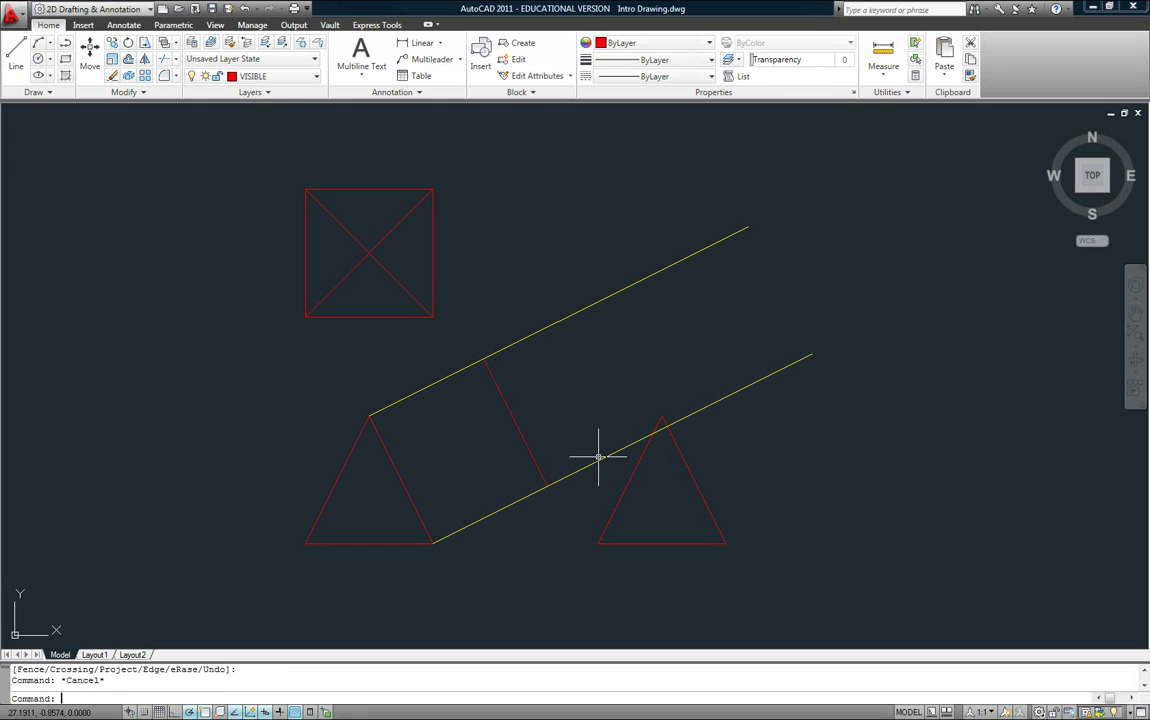
{"action": "key", "text": "Escape"}
{"action": "type", "text": "tr"}
{"action": "key", "text": "Return"}
{"action": "key", "text": "Return"}
{"action": "left_click", "coordinate": [598, 458]}
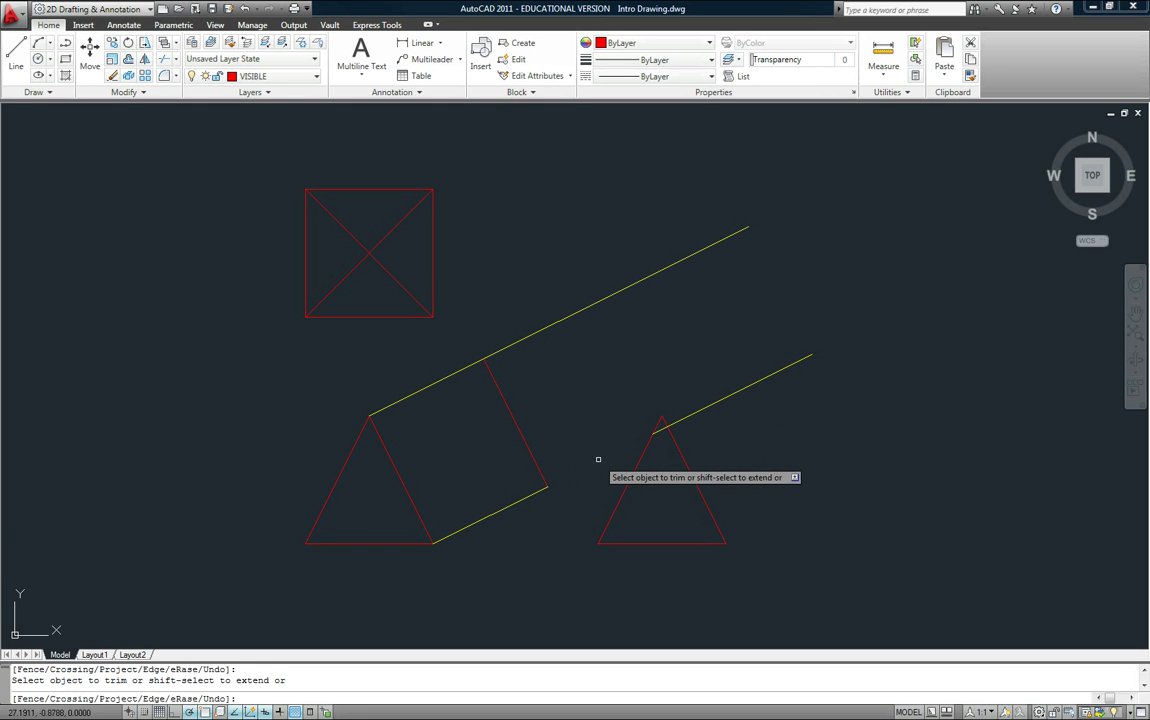
{"action": "left_click", "coordinate": [520, 339]}
{"action": "key", "text": "Escape"}
Erase the leftover yellow construction line beside the right triangle
{"action": "left_click", "coordinate": [730, 392]}
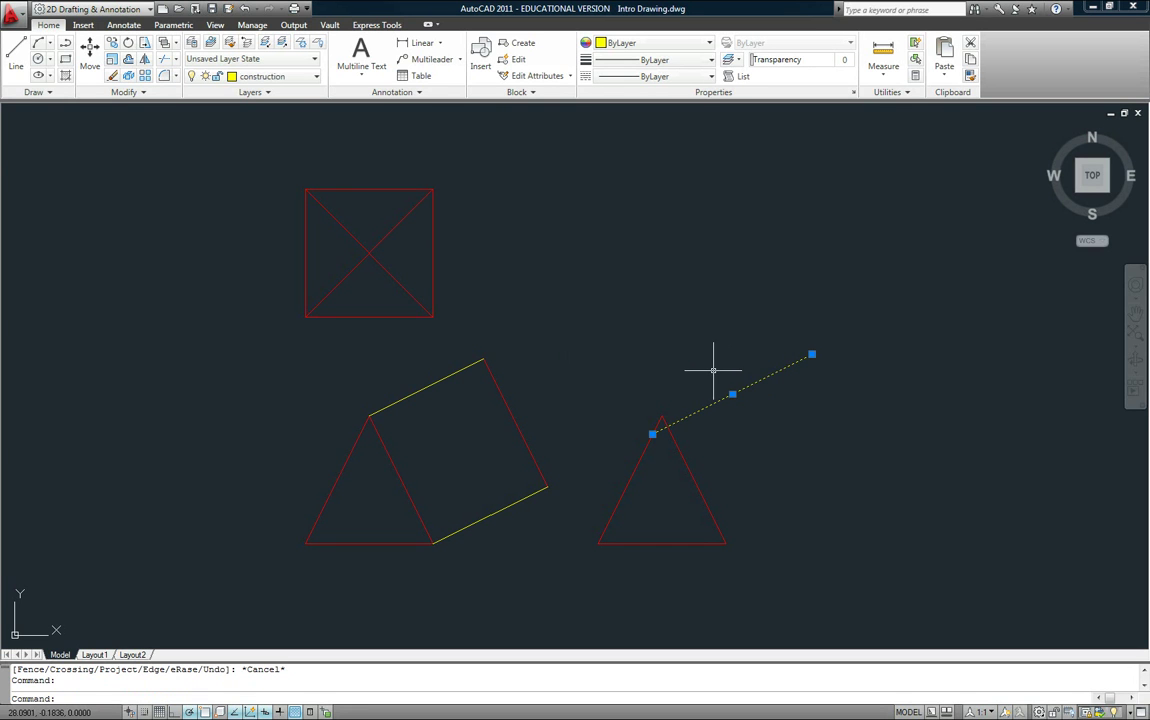
{"action": "type", "text": "e"}
{"action": "key", "text": "Return"}
{"action": "middle_click_drag", "start_coordinate": [624, 326], "coordinate": [634, 308]}
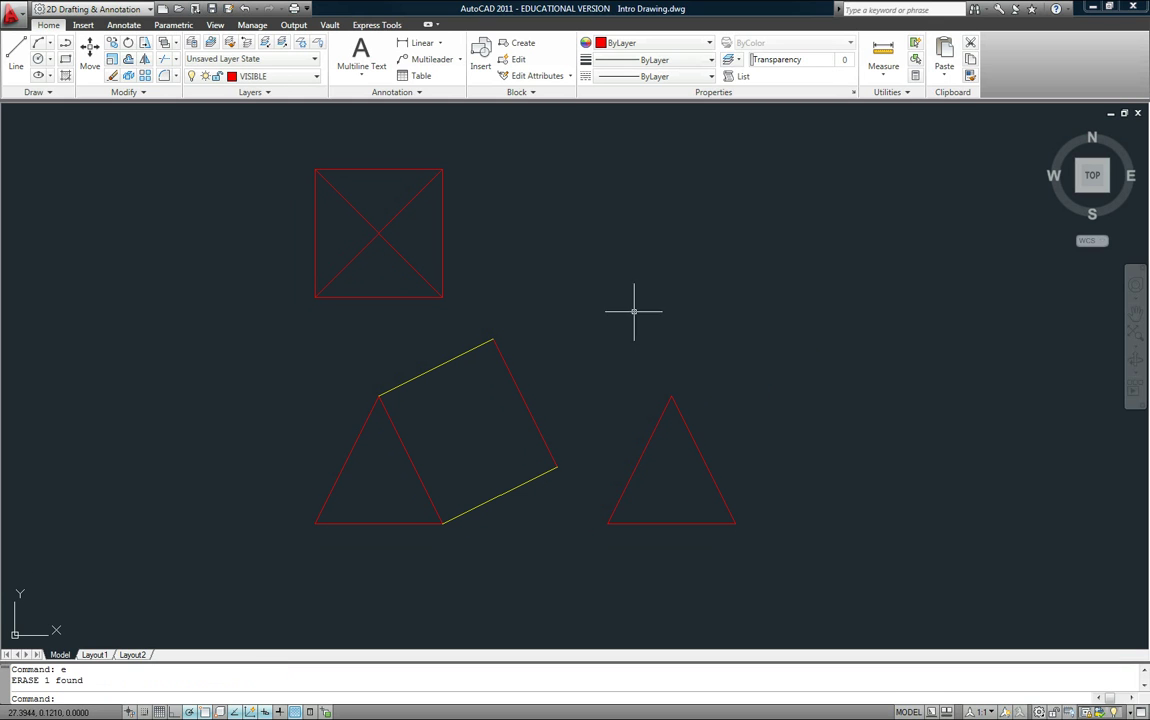
{"action": "key", "text": "Escape"}
{"action": "key", "text": "Escape"}
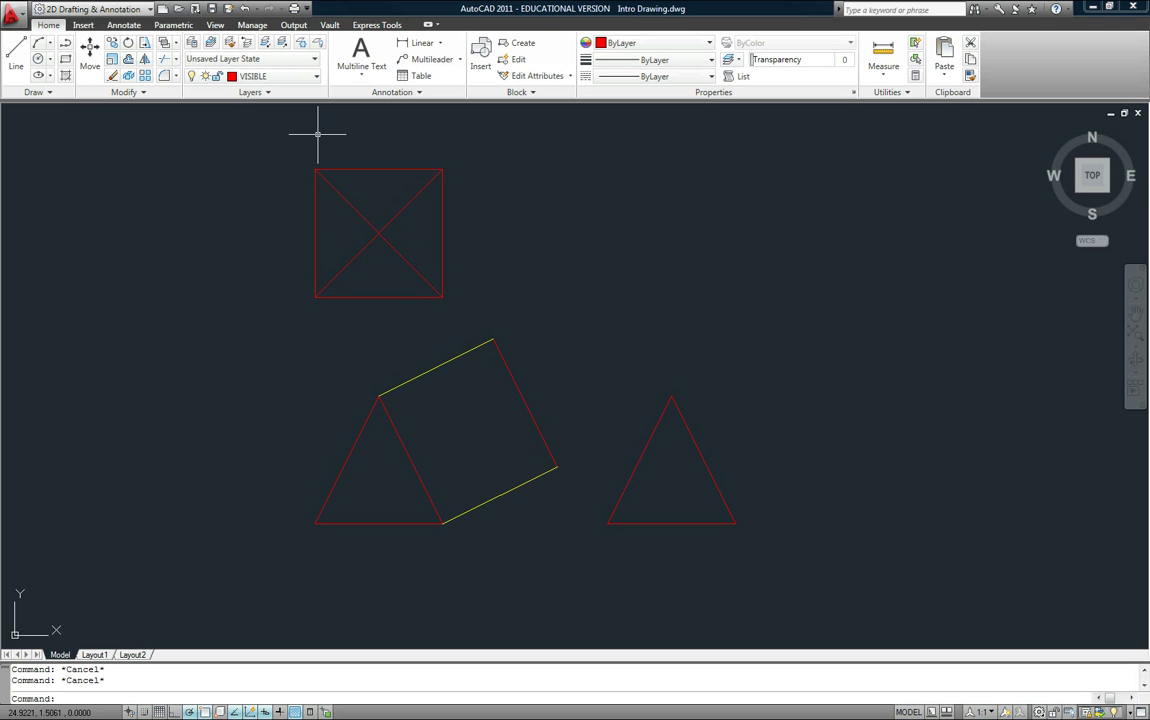
Draw a line from the triangle's lower-right vertex along the square's lower edge to the yellow edge's midpoint
{"action": "key", "text": "Return"}
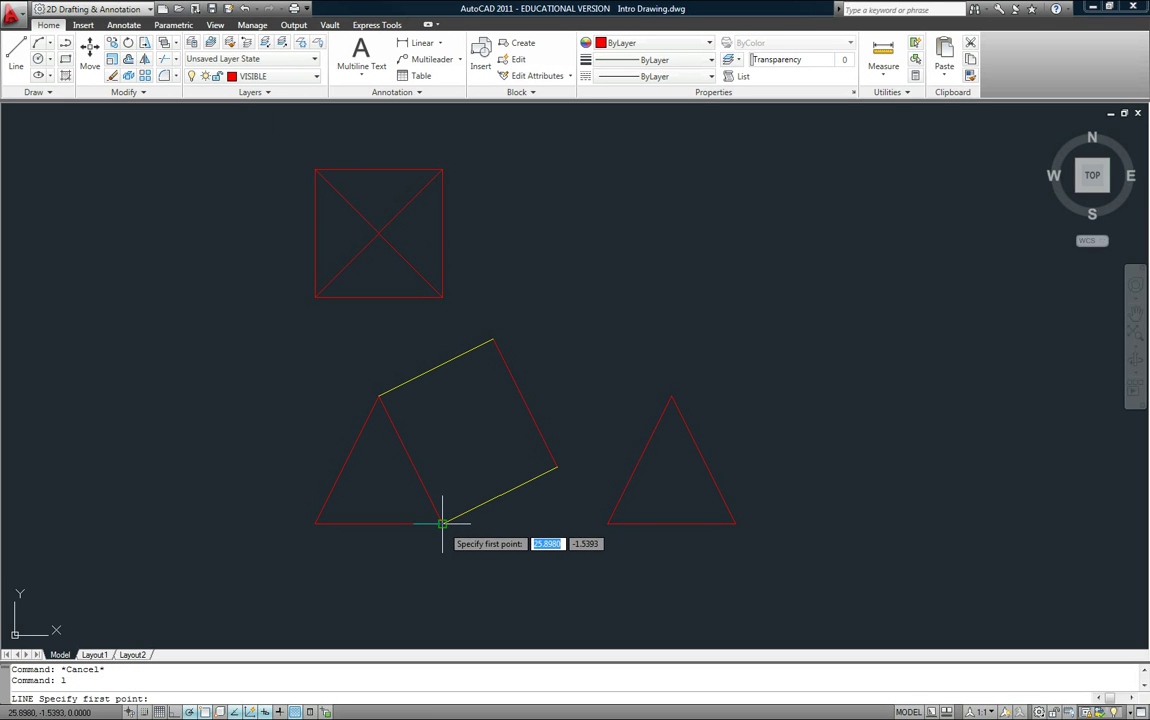
{"action": "left_click", "coordinate": [442, 522]}
{"action": "left_click", "coordinate": [557, 467]}
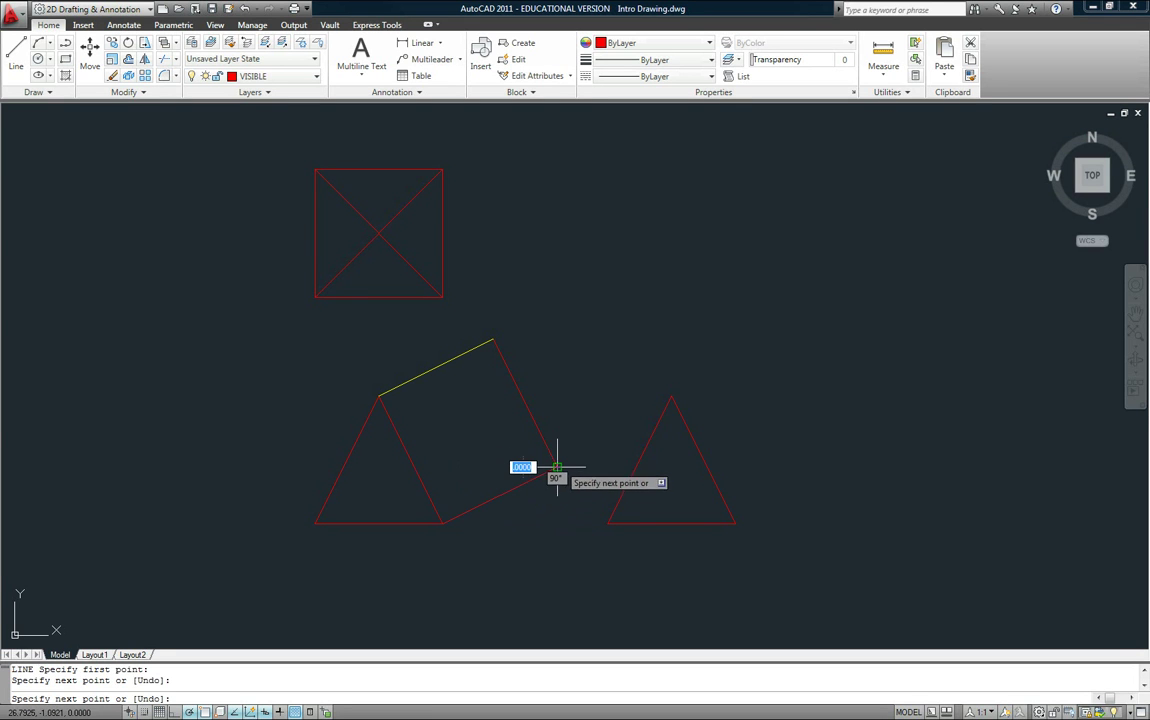
{"action": "left_click", "coordinate": [436, 368]}
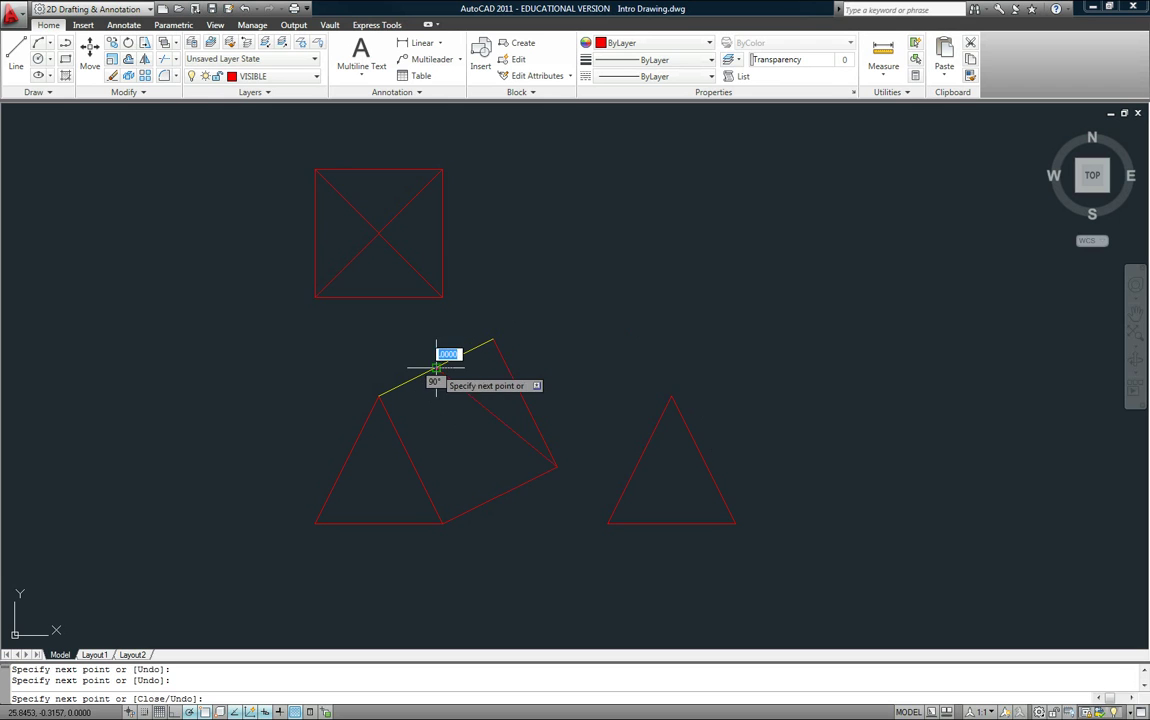
{"action": "scroll", "coordinate": [430, 367], "scroll_direction": "up", "scroll_amount": 6}
{"action": "key", "text": "Escape"}
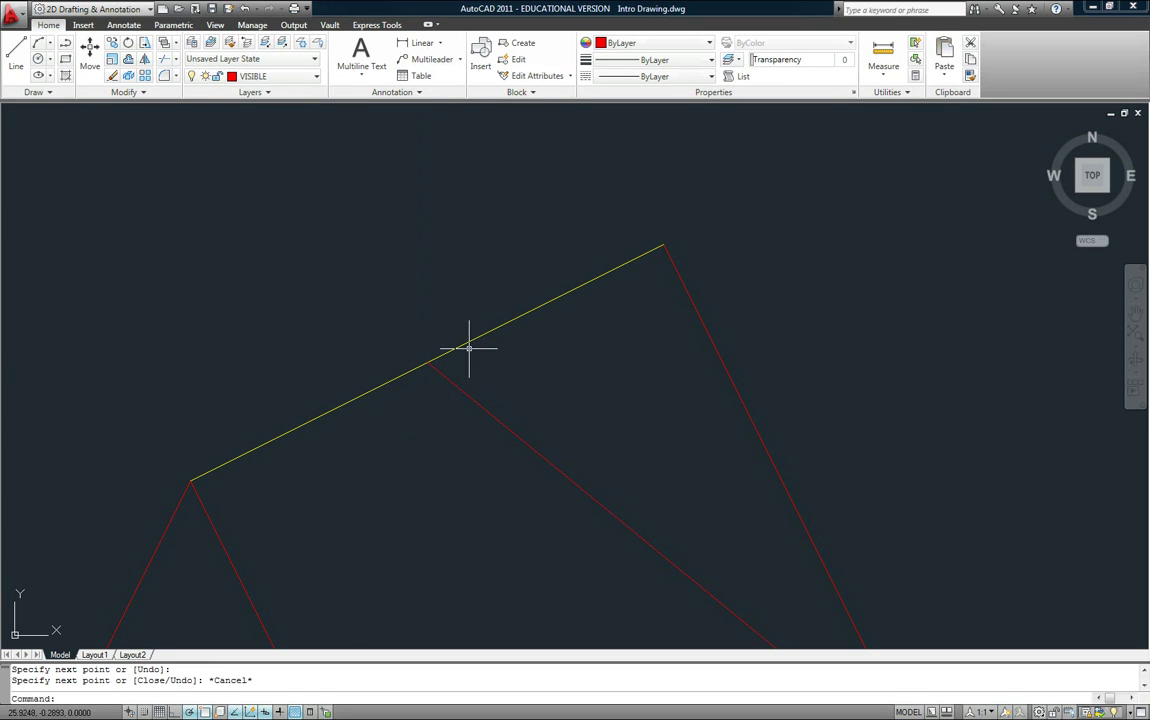
Draw a line from the yellow edge's midpoint back to the triangle's lower-right vertex
{"action": "type", "text": "l"}
{"action": "key", "text": "Return"}
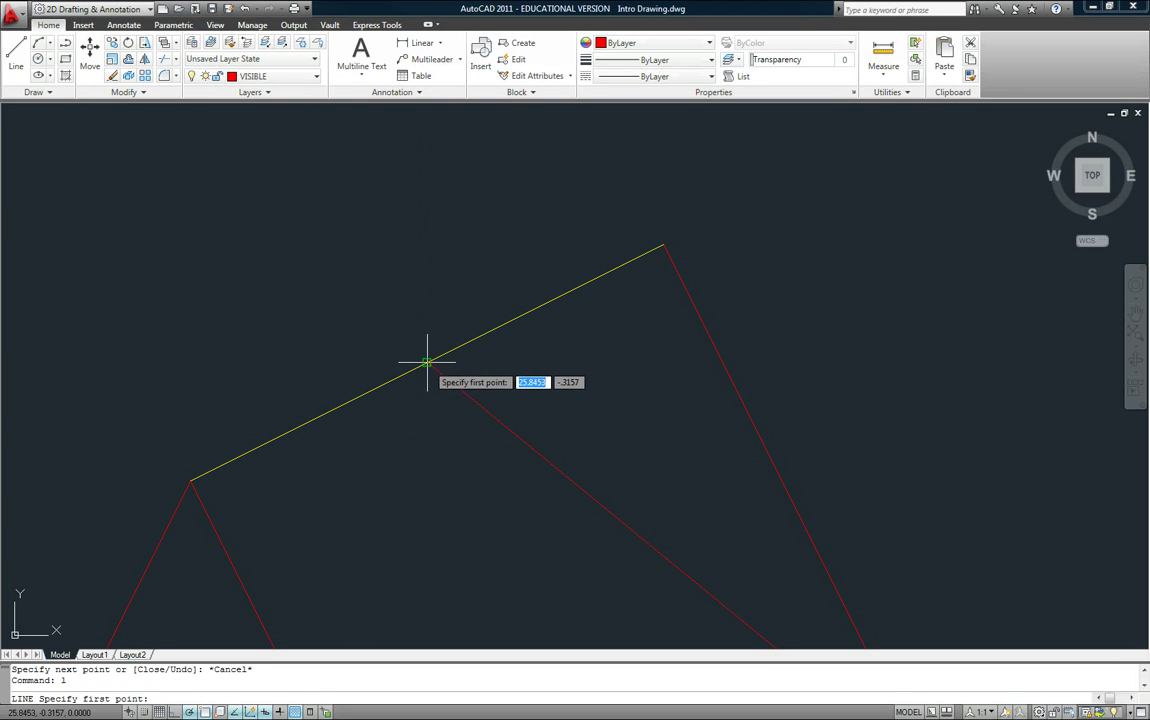
{"action": "left_click", "coordinate": [427, 362]}
{"action": "scroll", "coordinate": [450, 380], "scroll_direction": "down", "scroll_amount": 4}
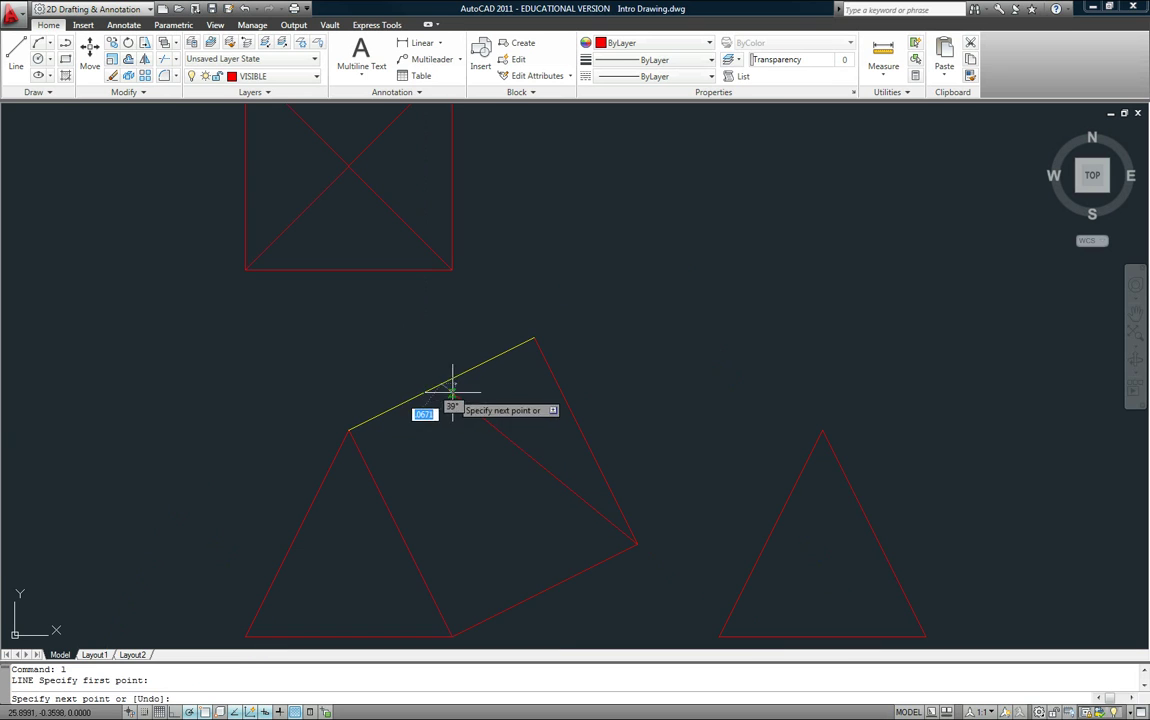
{"action": "left_click", "coordinate": [452, 636]}
{"action": "key", "text": "Escape"}
{"action": "middle_click_drag", "start_coordinate": [513, 570], "coordinate": [457, 477]}
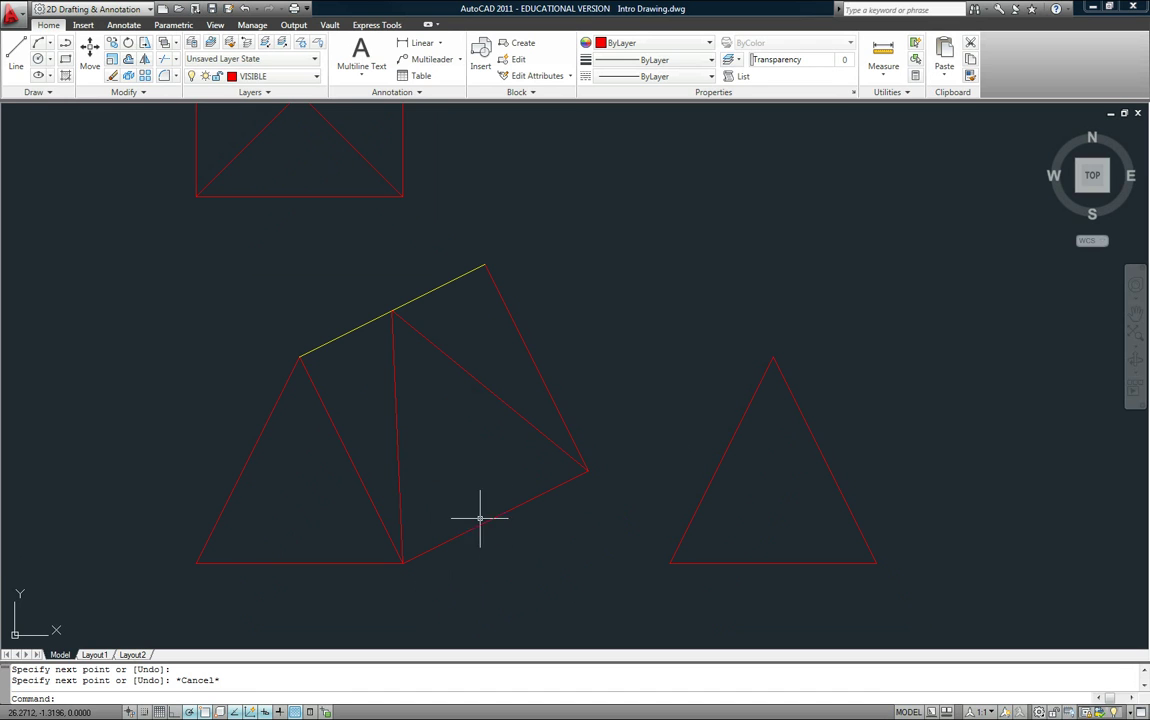
{"action": "middle_click_drag", "start_coordinate": [488, 406], "coordinate": [480, 429]}
{"action": "key", "text": "Escape"}
{"action": "key", "text": "Escape"}
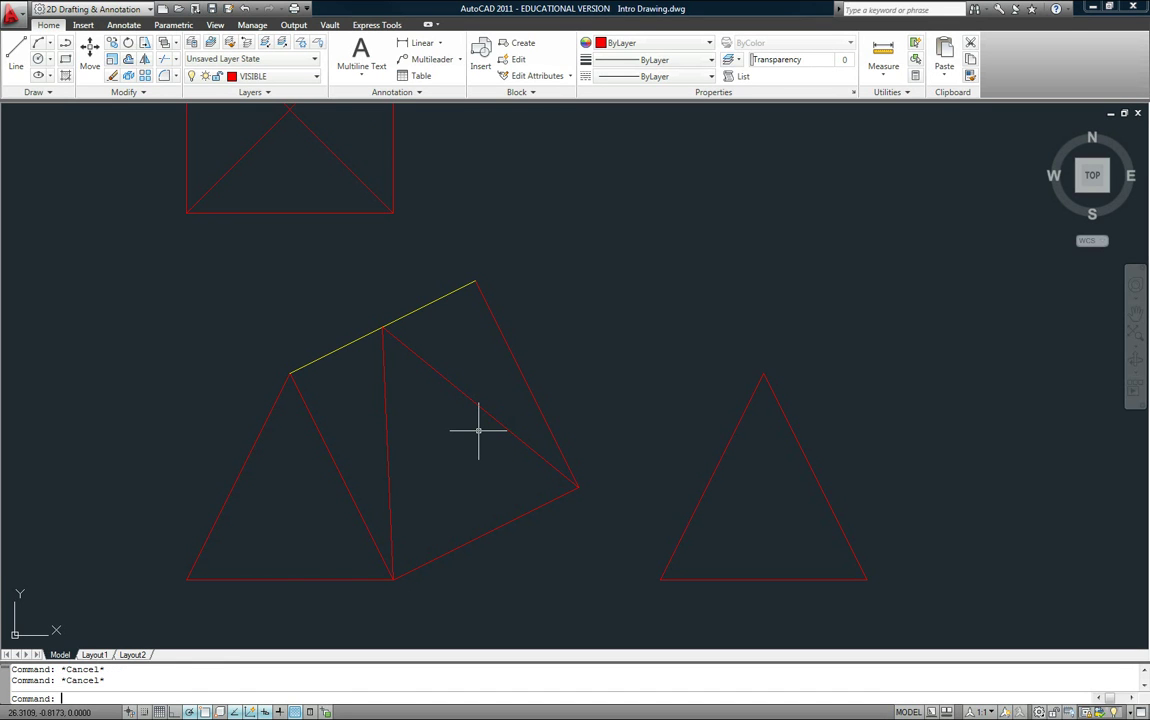
Cancel a stray circle prompt, lengthen the yellow upper edge, then undo the lengthening
{"action": "type", "text": "c"}
{"action": "key", "text": "Return"}
{"action": "key", "text": "Escape"}
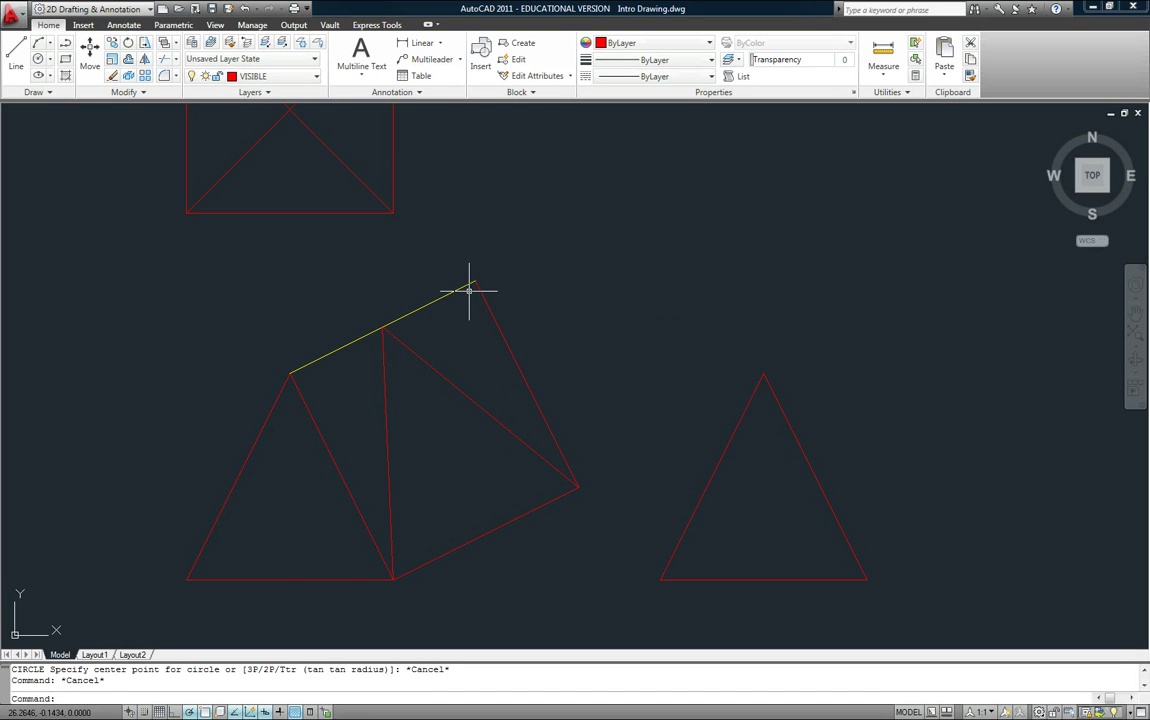
{"action": "left_click", "coordinate": [465, 287]}
{"action": "left_click", "coordinate": [475, 281]}
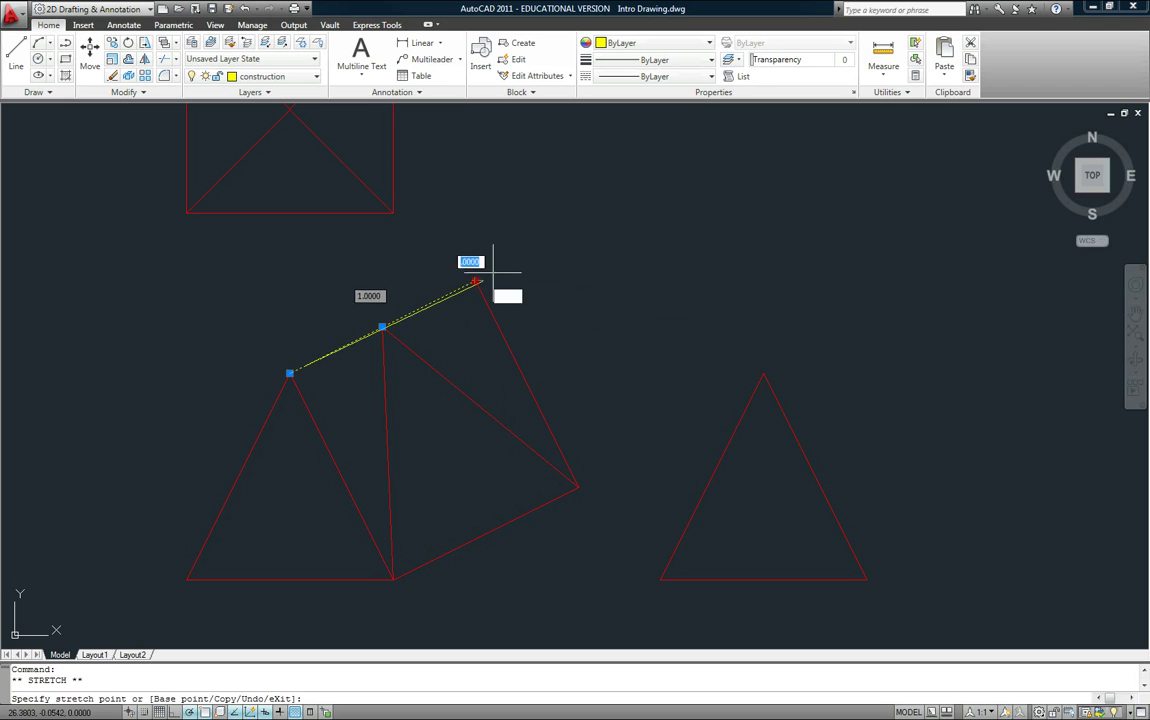
{"action": "left_click", "coordinate": [599, 217]}
{"action": "key", "text": "Escape"}
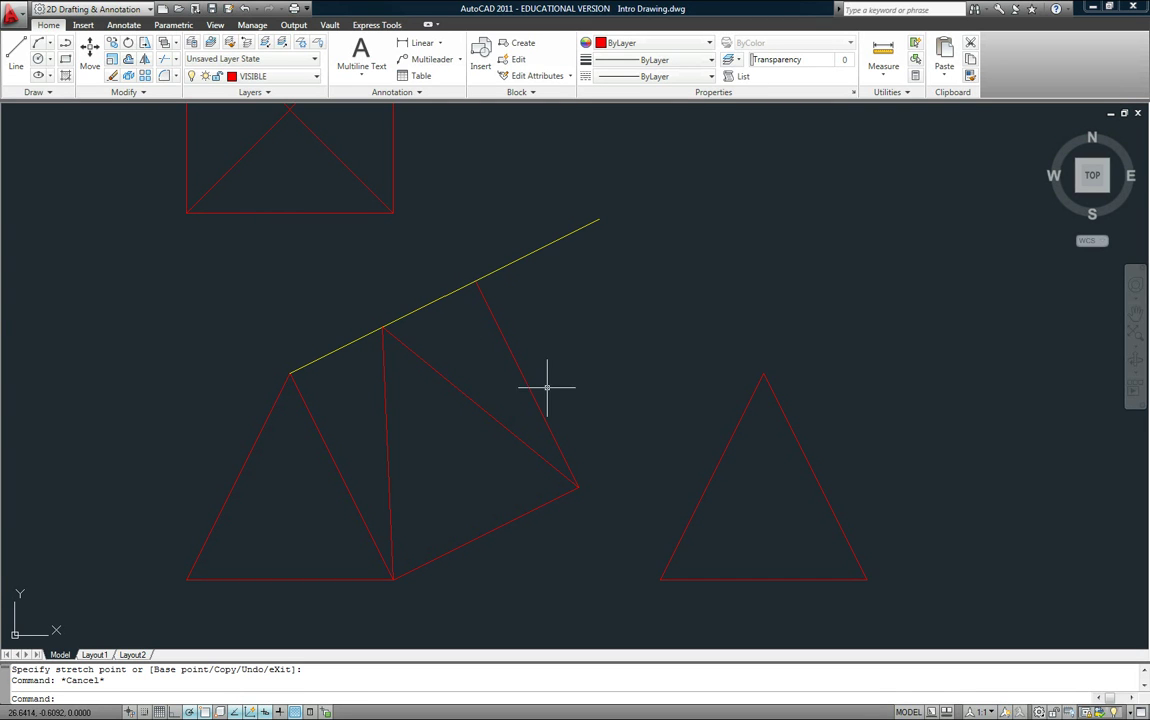
{"action": "key", "text": "ctrl+z"}
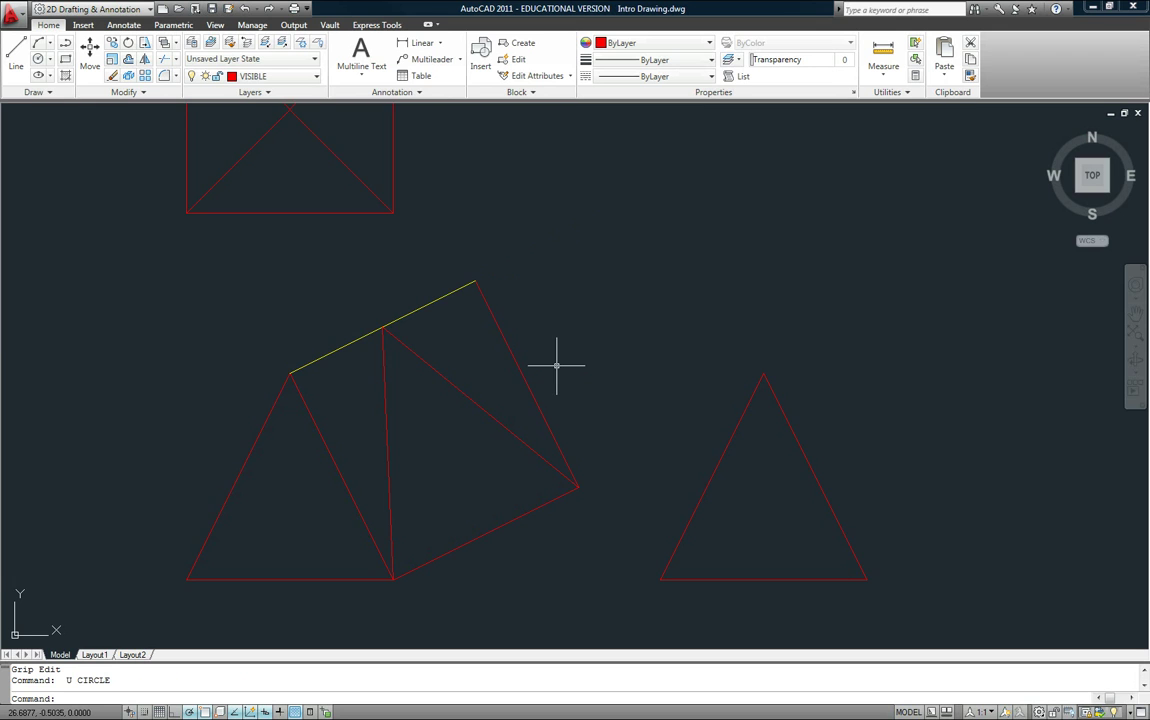
{"action": "scroll", "coordinate": [559, 365], "scroll_direction": "down", "scroll_amount": 5}
{"action": "scroll", "coordinate": [559, 368], "scroll_direction": "up", "scroll_amount": 2}
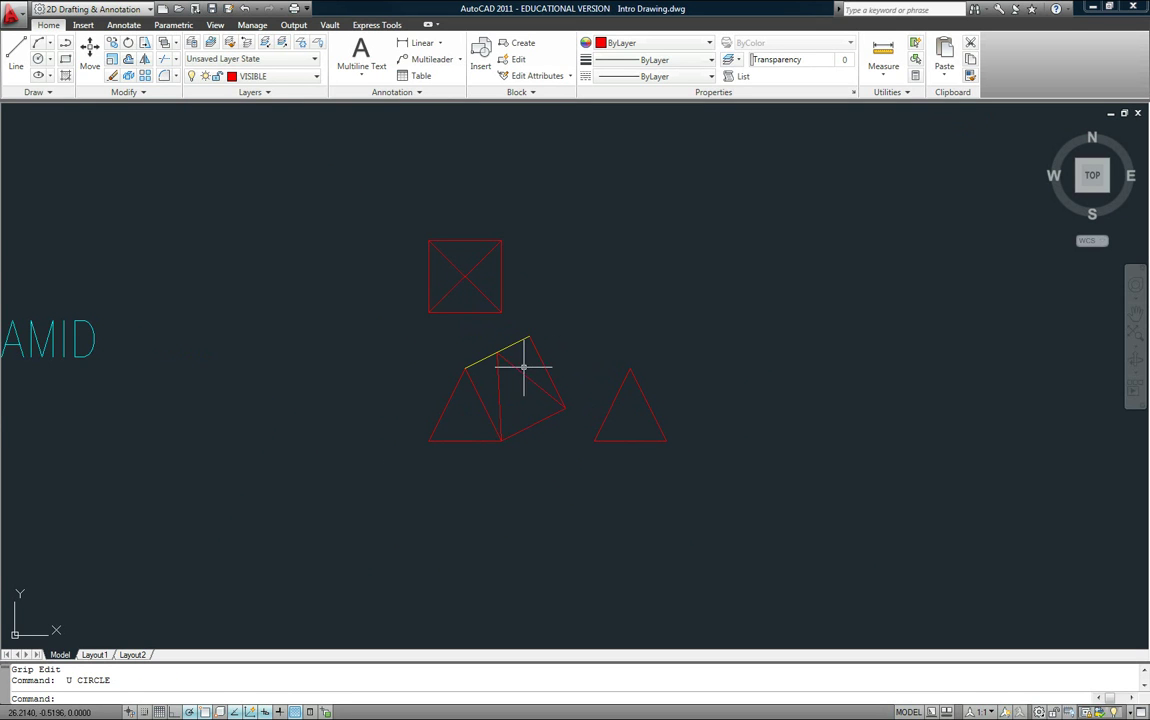
Copy the tilted triangle off to the right of the layout
{"action": "key", "text": "Escape"}
{"action": "key", "text": "Escape"}
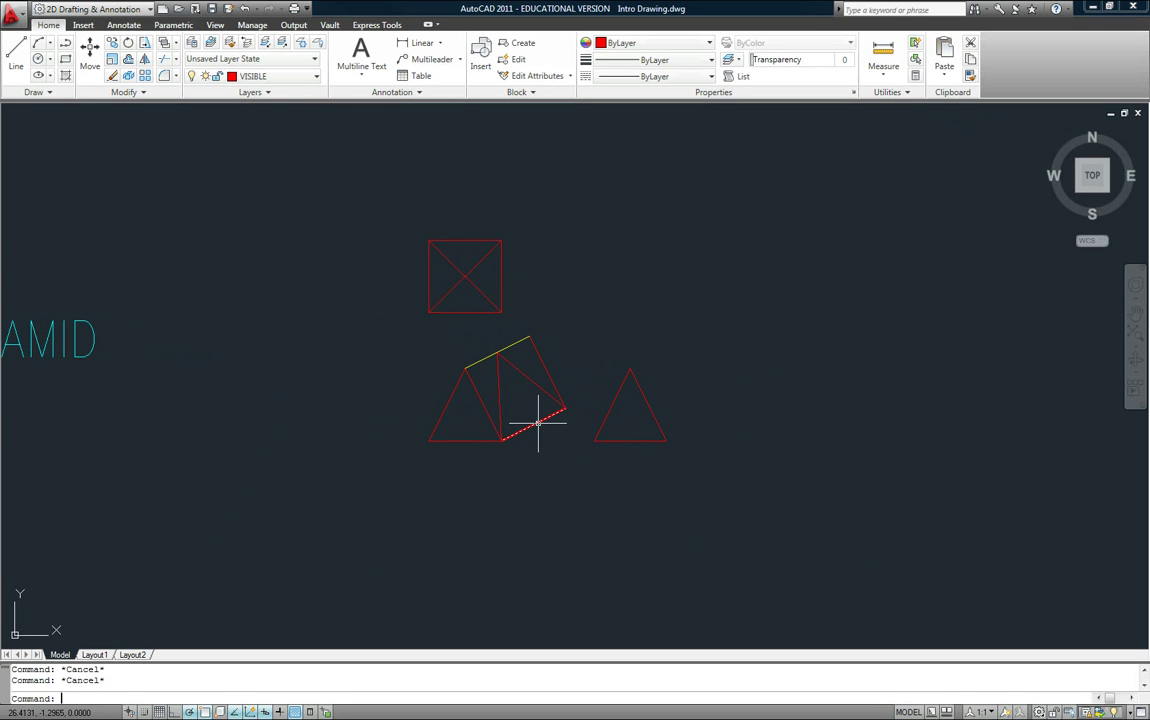
{"action": "type", "text": "o"}
{"action": "key", "text": "Return"}
{"action": "left_click", "coordinate": [539, 420]}
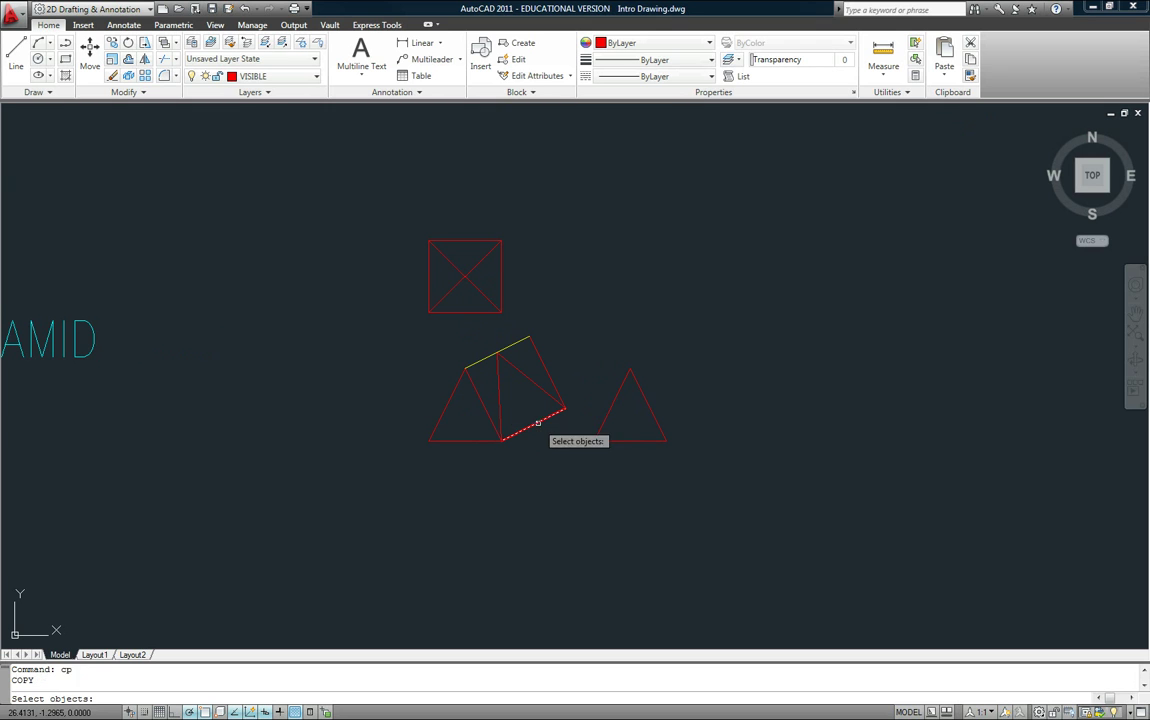
{"action": "left_click", "coordinate": [500, 402]}
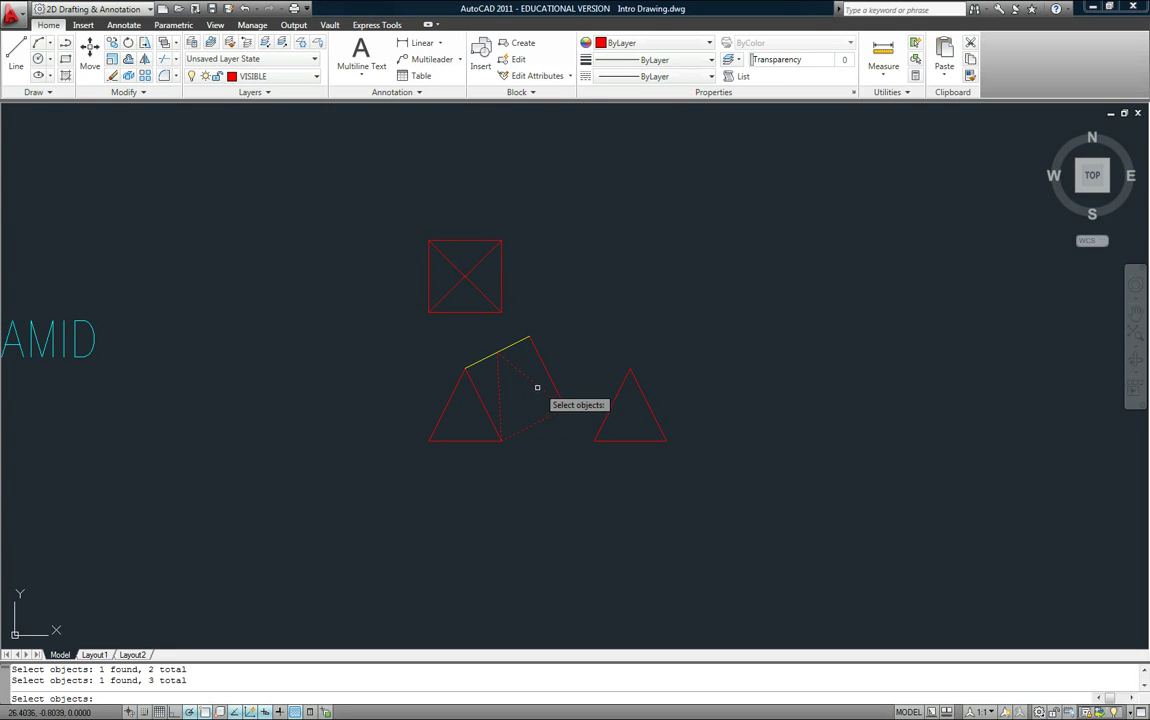
{"action": "key", "text": "Return"}
{"action": "left_click", "coordinate": [594, 440]}
{"action": "middle_click_drag", "start_coordinate": [538, 441], "coordinate": [354, 443]}
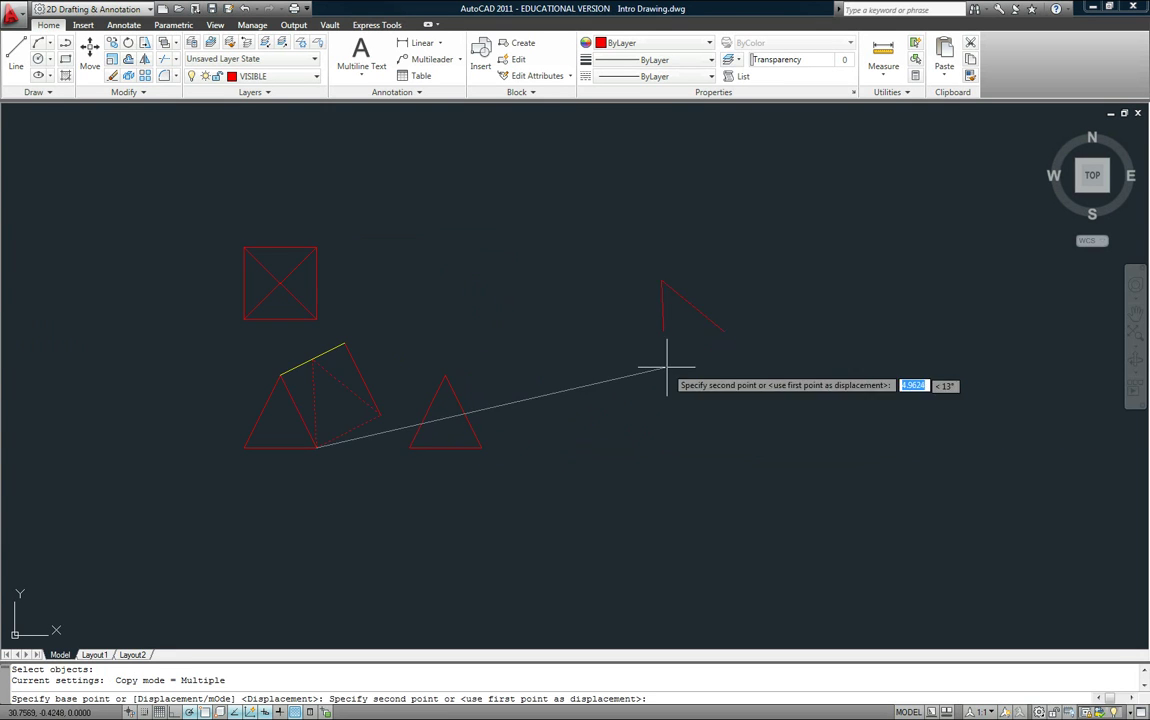
{"action": "left_click", "coordinate": [766, 372]}
{"action": "key", "text": "Escape"}
{"action": "key", "text": "Escape"}
{"action": "key", "text": "Escape"}
{"action": "middle_click_drag", "start_coordinate": [767, 390], "coordinate": [741, 410]}
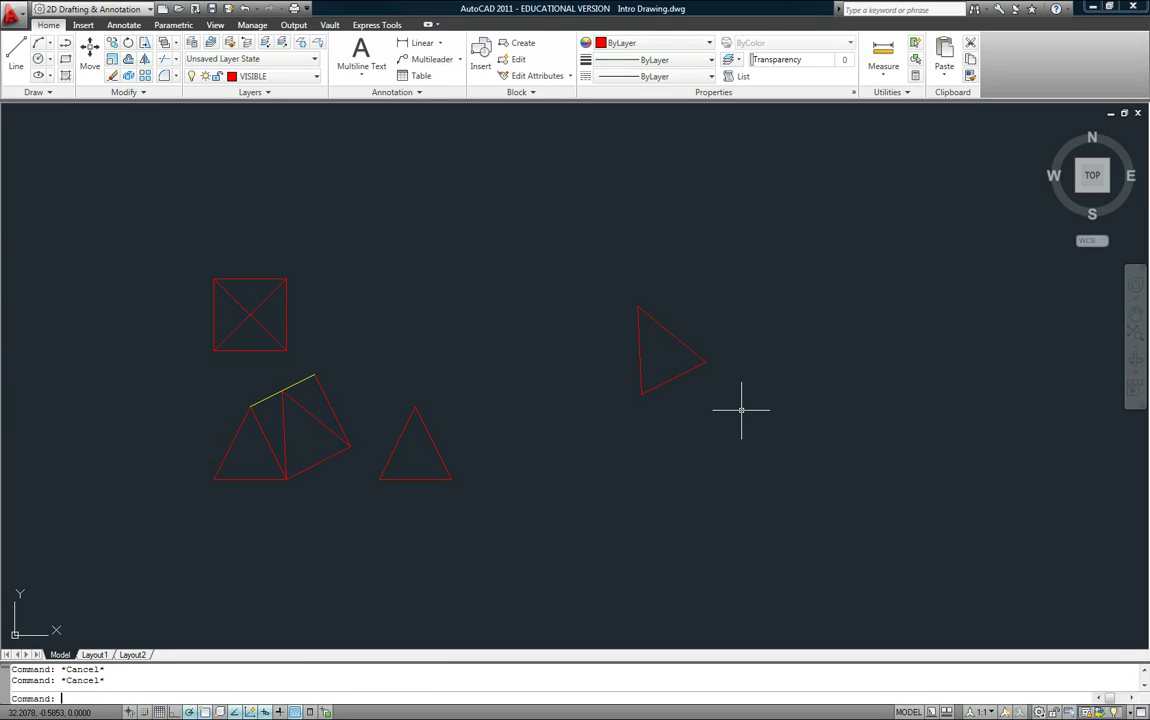
Copy that triangle three more times nearby, giving four separate triangles
{"action": "type", "text": "cp"}
{"action": "key", "text": "Return"}
{"action": "left_click", "coordinate": [706, 403]}
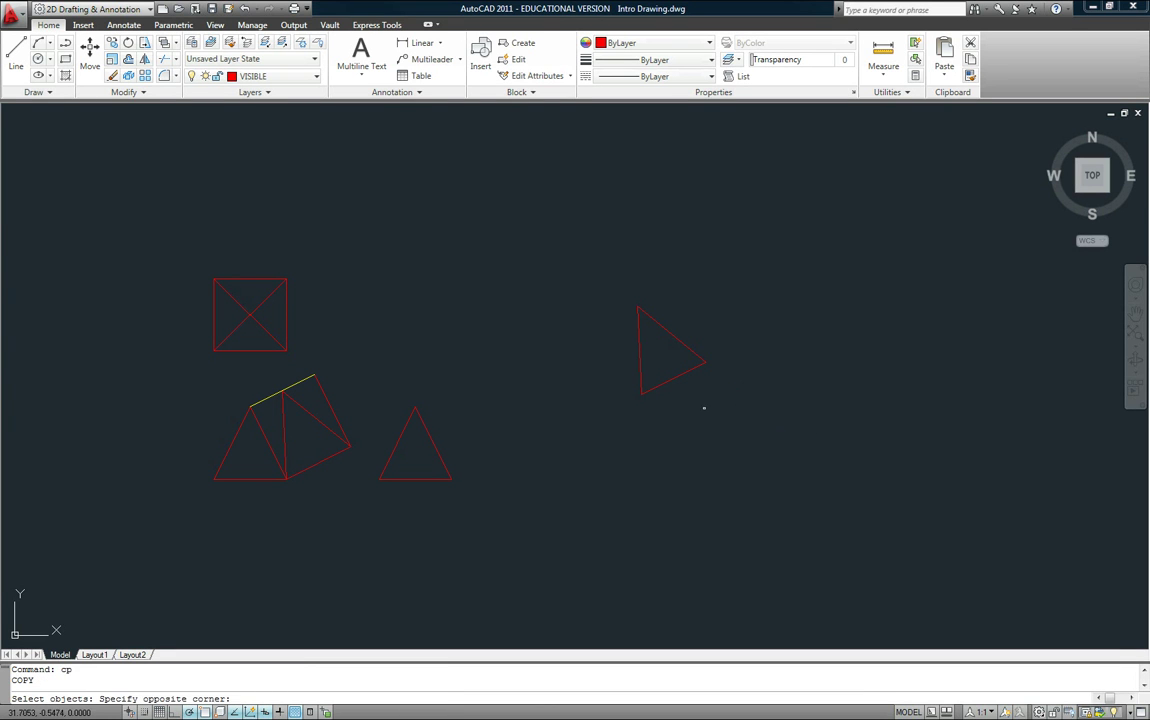
{"action": "left_click", "coordinate": [605, 320]}
{"action": "key", "text": "Return"}
{"action": "left_click", "coordinate": [641, 394]}
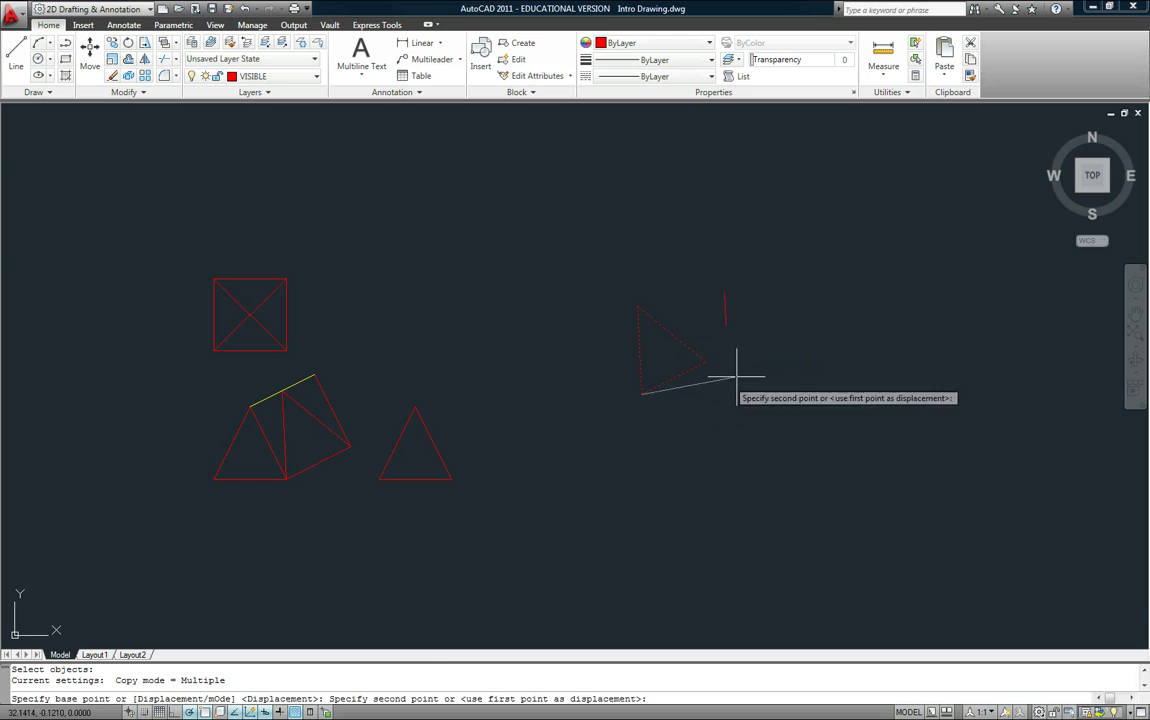
{"action": "left_click", "coordinate": [790, 328]}
{"action": "left_click", "coordinate": [666, 244]}
{"action": "left_click", "coordinate": [531, 245]}
{"action": "key", "text": "Escape"}
{"action": "key", "text": "Escape"}
{"action": "key", "text": "Escape"}
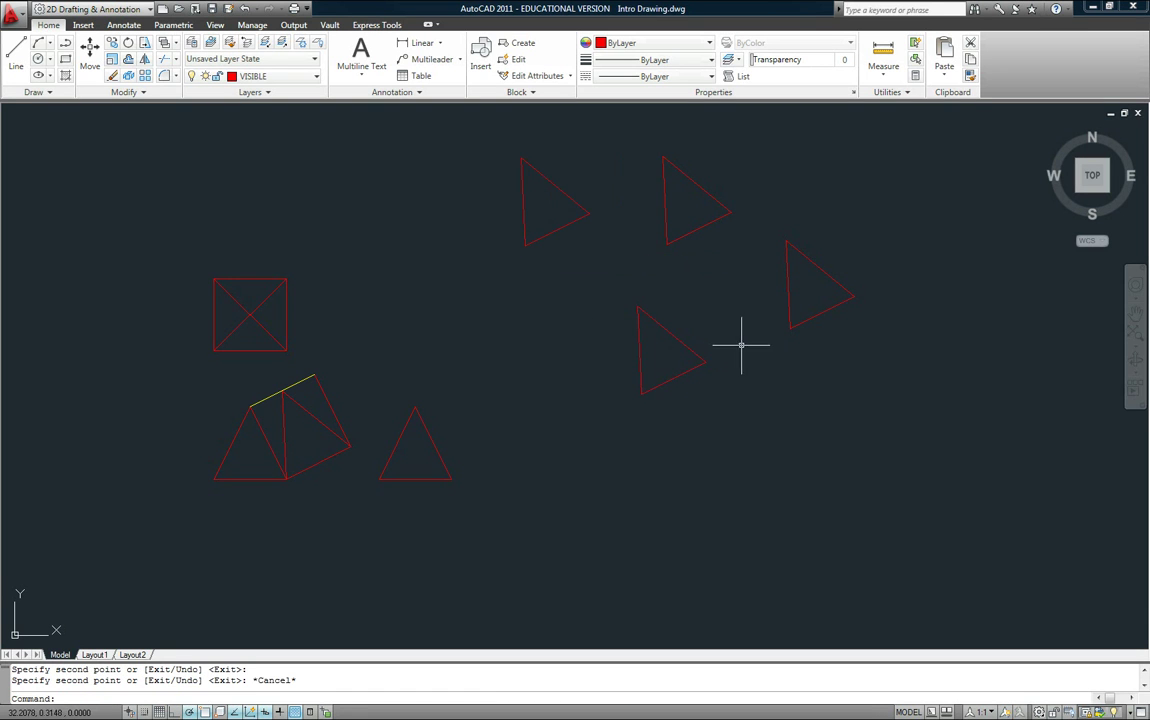
{"action": "middle_click_drag", "start_coordinate": [760, 318], "coordinate": [764, 342]}
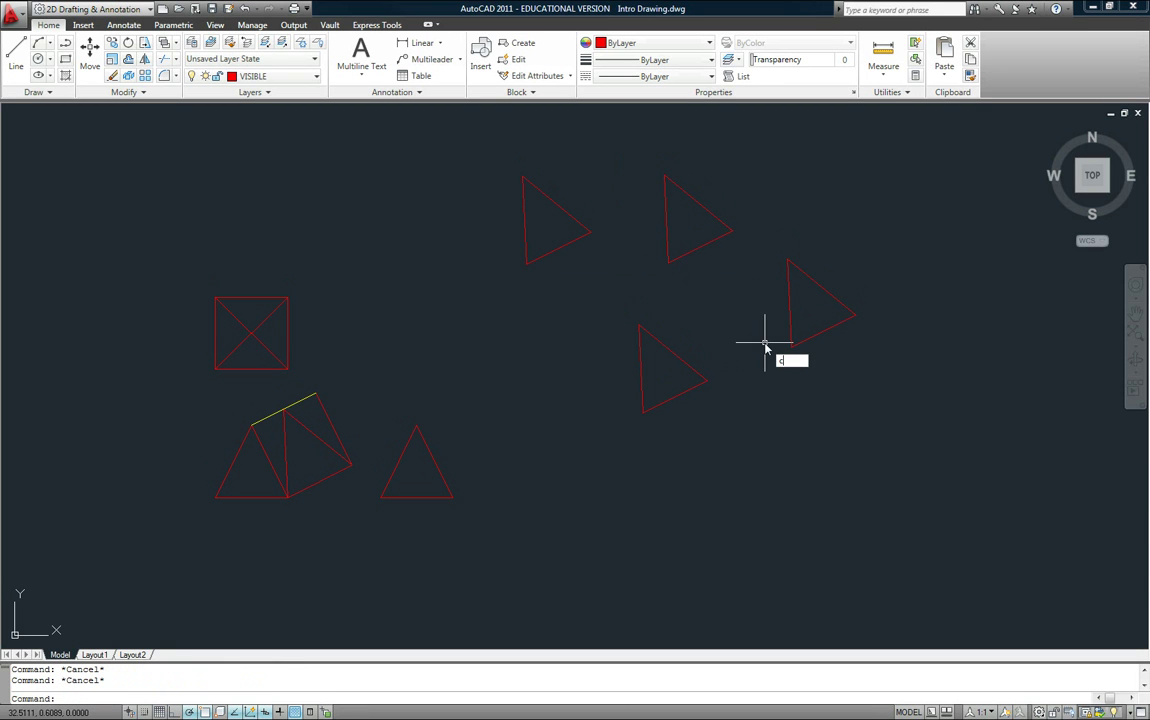
Copy the square's four edges to a spot below the triangles
{"action": "type", "text": "cp"}
{"action": "key", "text": "Return"}
{"action": "left_click", "coordinate": [264, 368]}
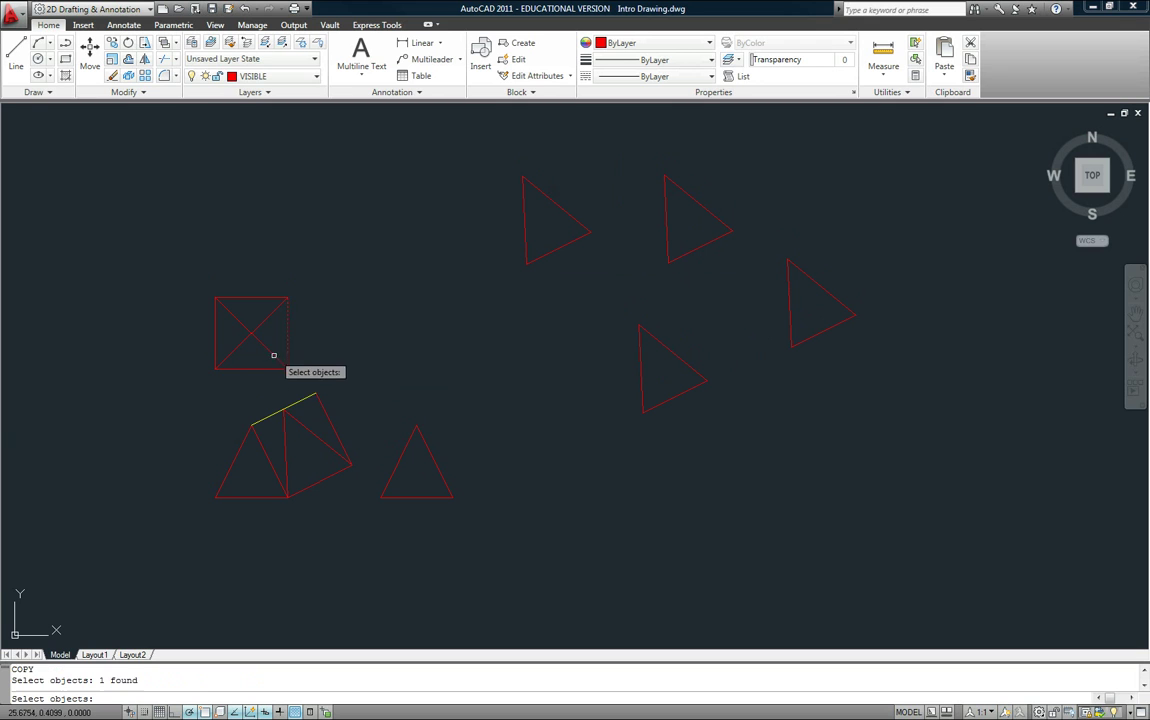
{"action": "left_click", "coordinate": [216, 334]}
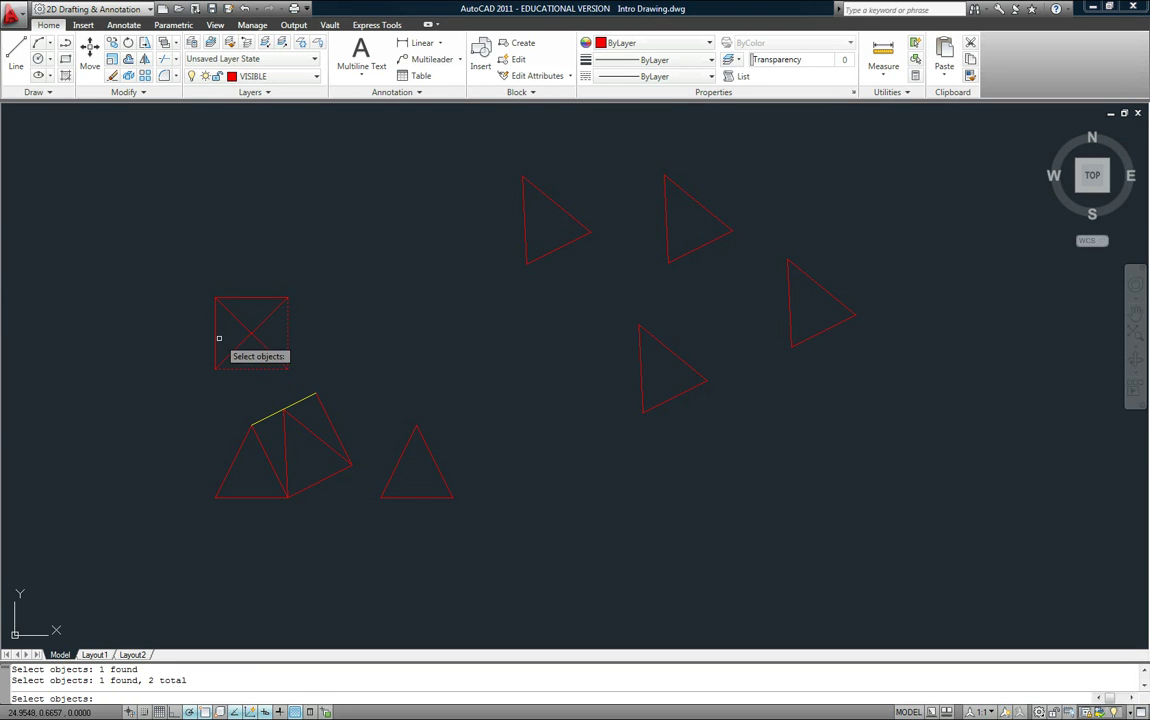
{"action": "left_click", "coordinate": [228, 314]}
{"action": "left_click", "coordinate": [246, 297]}
{"action": "key", "text": "Return"}
{"action": "left_click", "coordinate": [251, 333]}
{"action": "scroll", "coordinate": [497, 366], "scroll_direction": "down", "scroll_amount": 2}
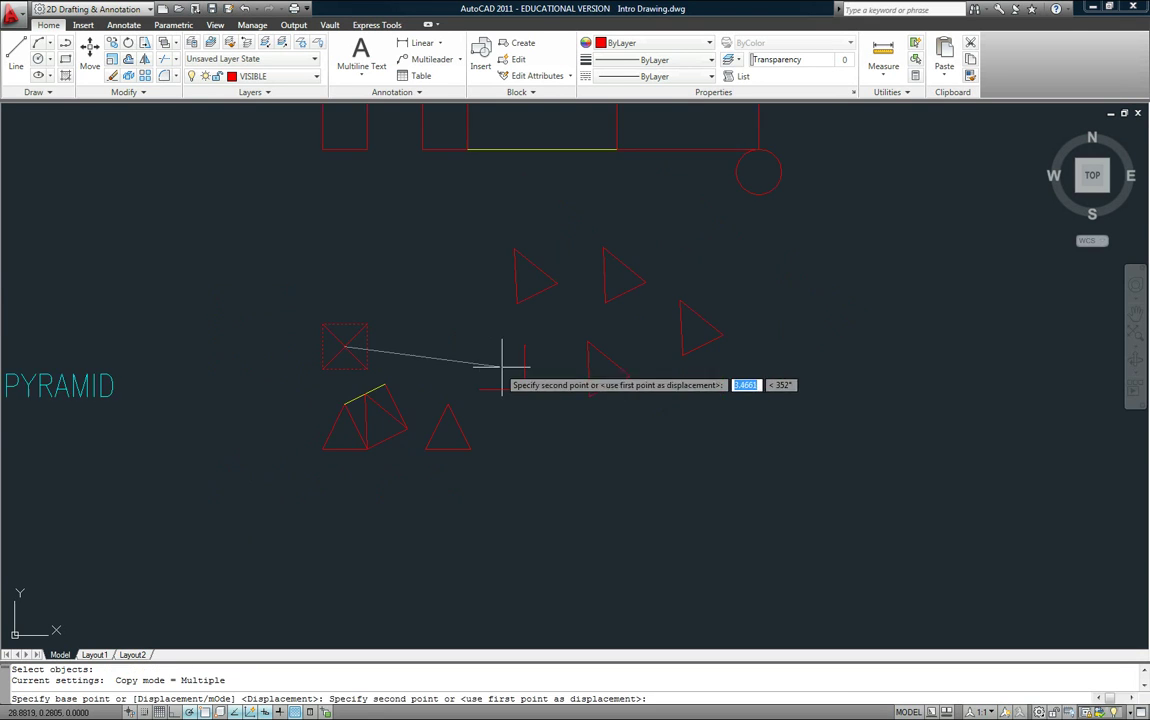
{"action": "left_click", "coordinate": [723, 480]}
{"action": "key", "text": "Escape"}
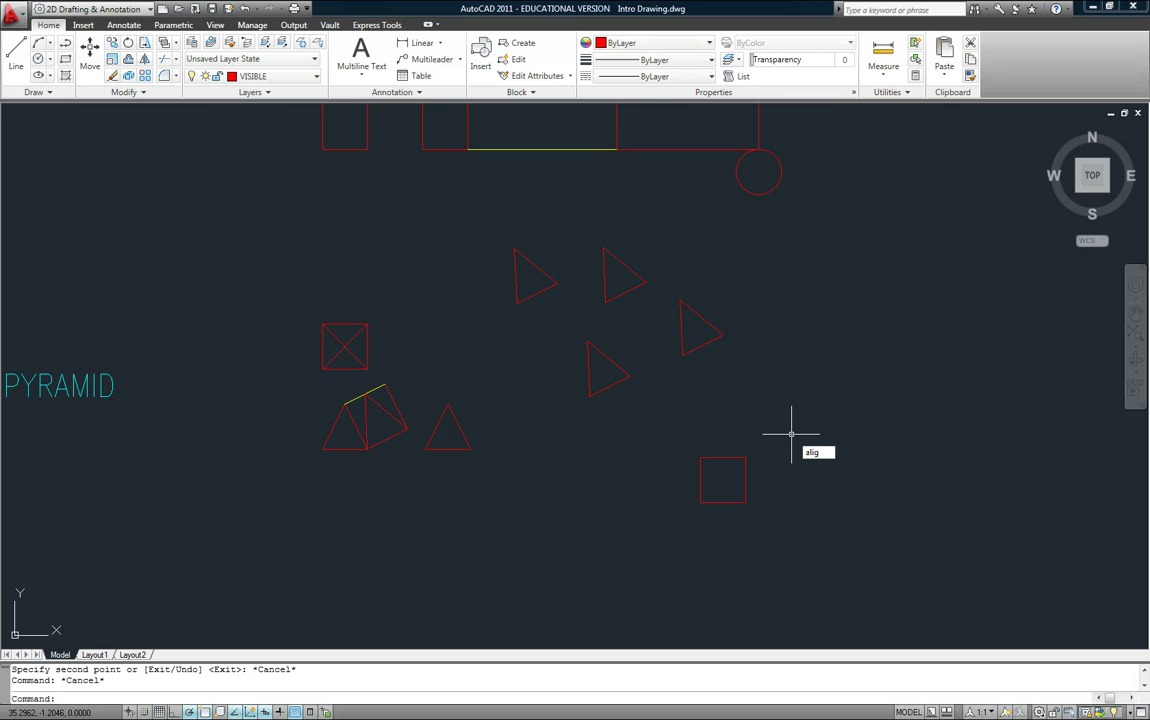
Align a triangle copy onto the square copy's top edge corners without scaling
{"action": "key", "text": "Return"}
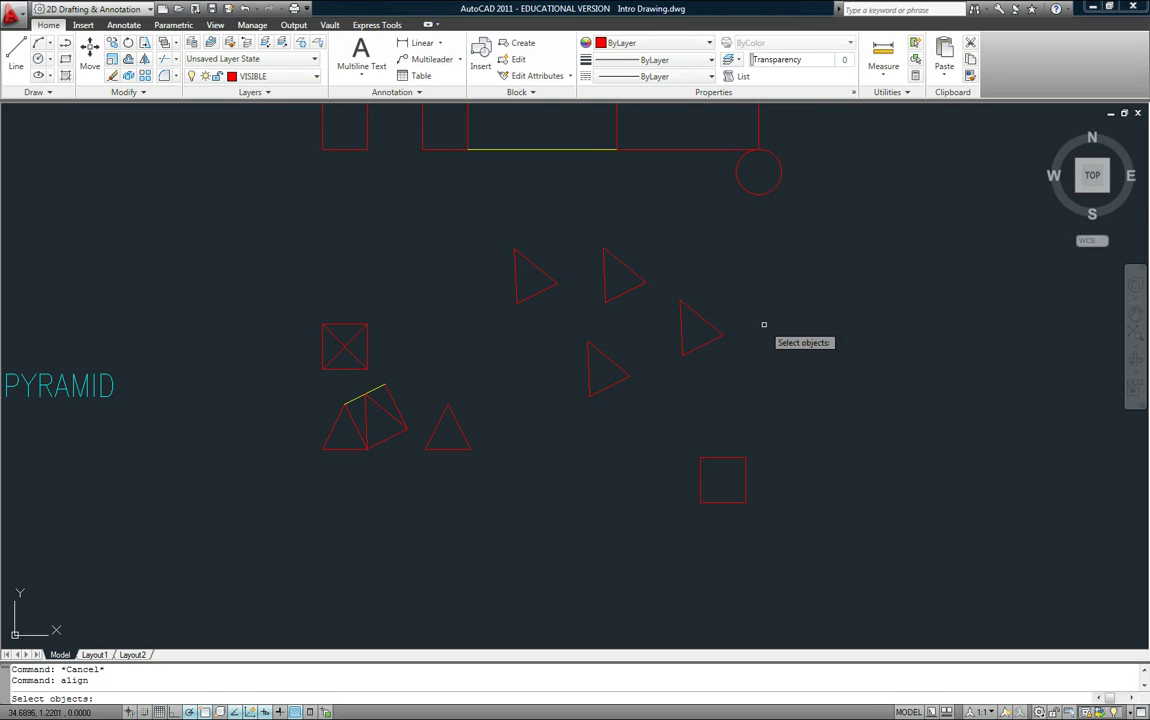
{"action": "left_click", "coordinate": [766, 350]}
{"action": "left_click", "coordinate": [678, 305]}
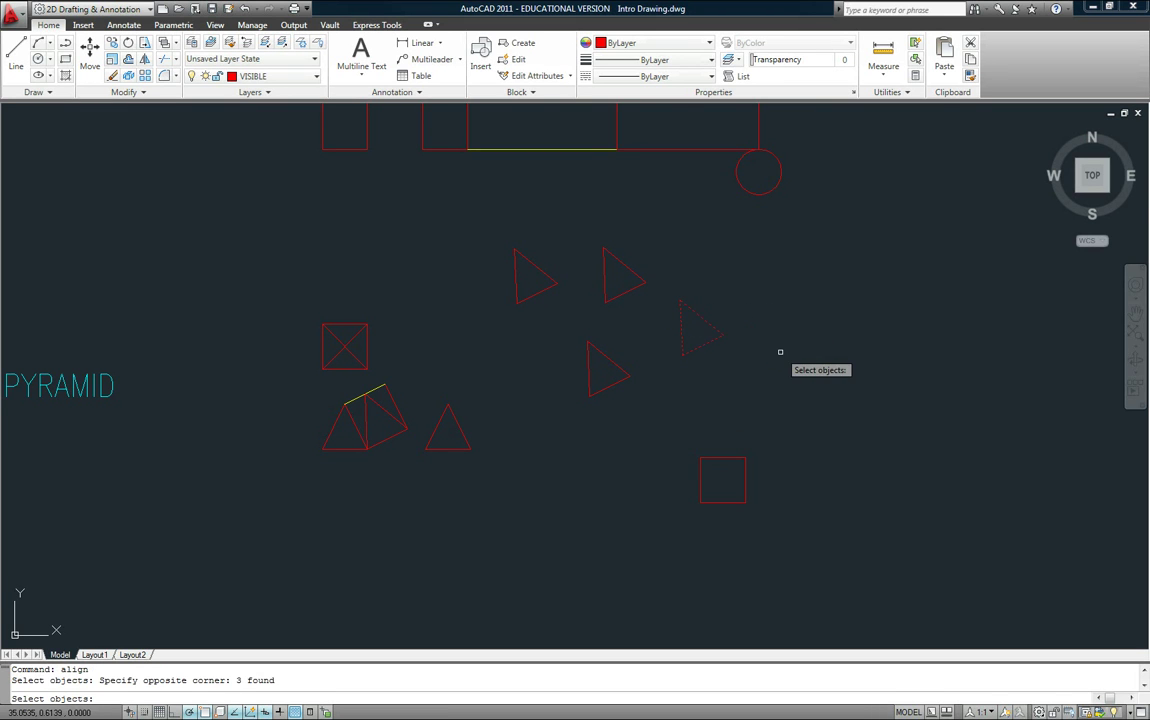
{"action": "key", "text": "Return"}
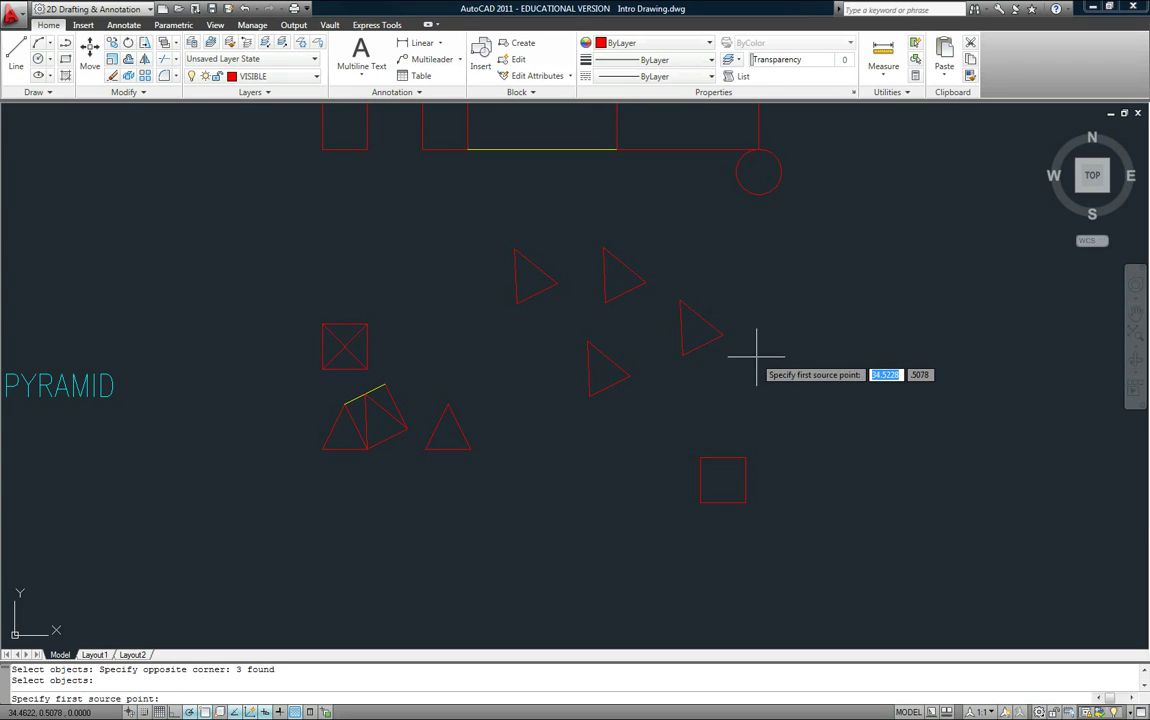
{"action": "left_click", "coordinate": [682, 355]}
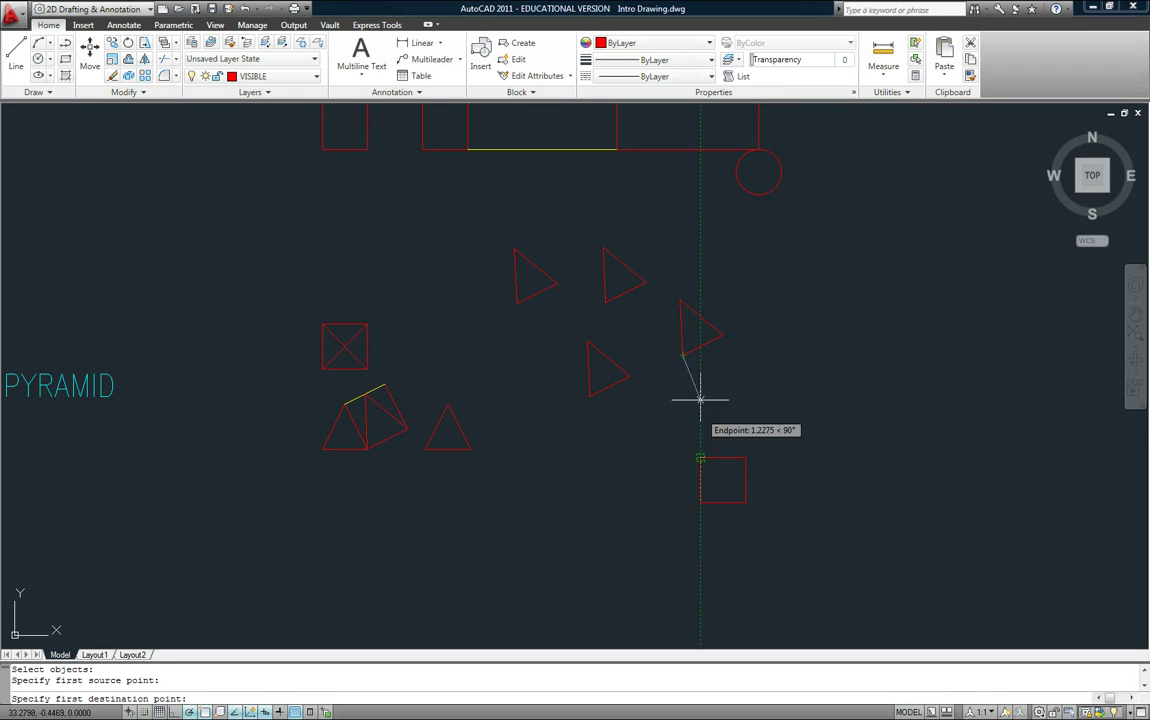
{"action": "left_click", "coordinate": [700, 457]}
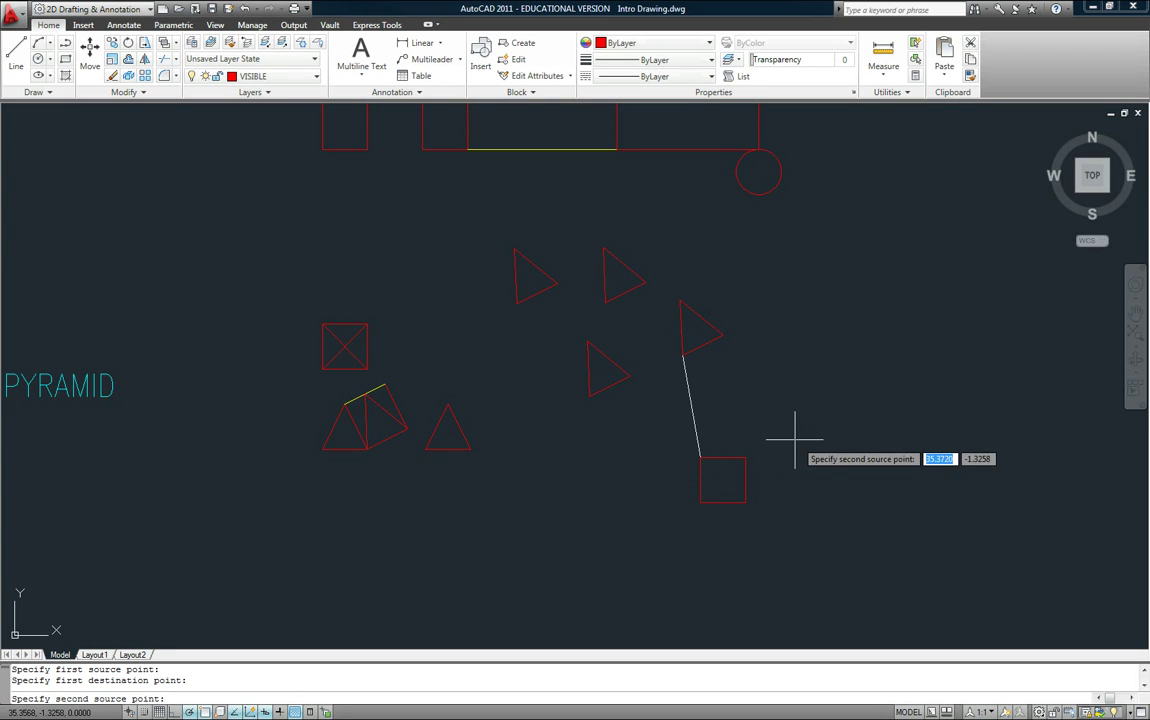
{"action": "left_click", "coordinate": [722, 334]}
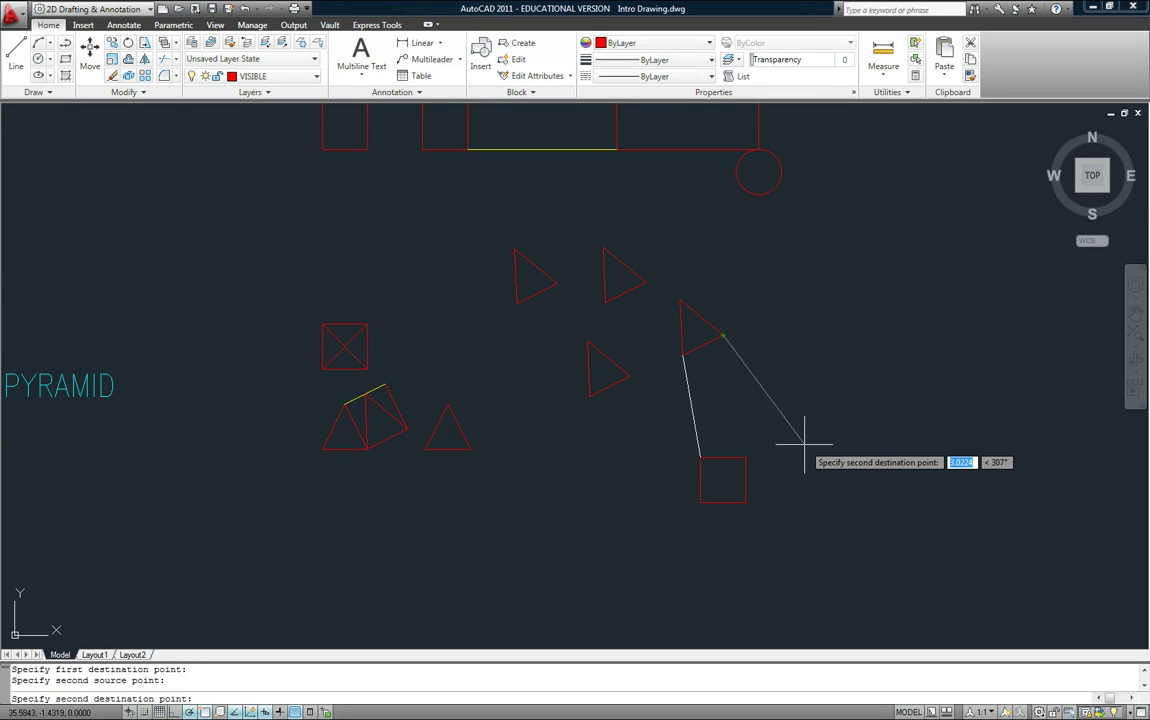
{"action": "left_click", "coordinate": [745, 457]}
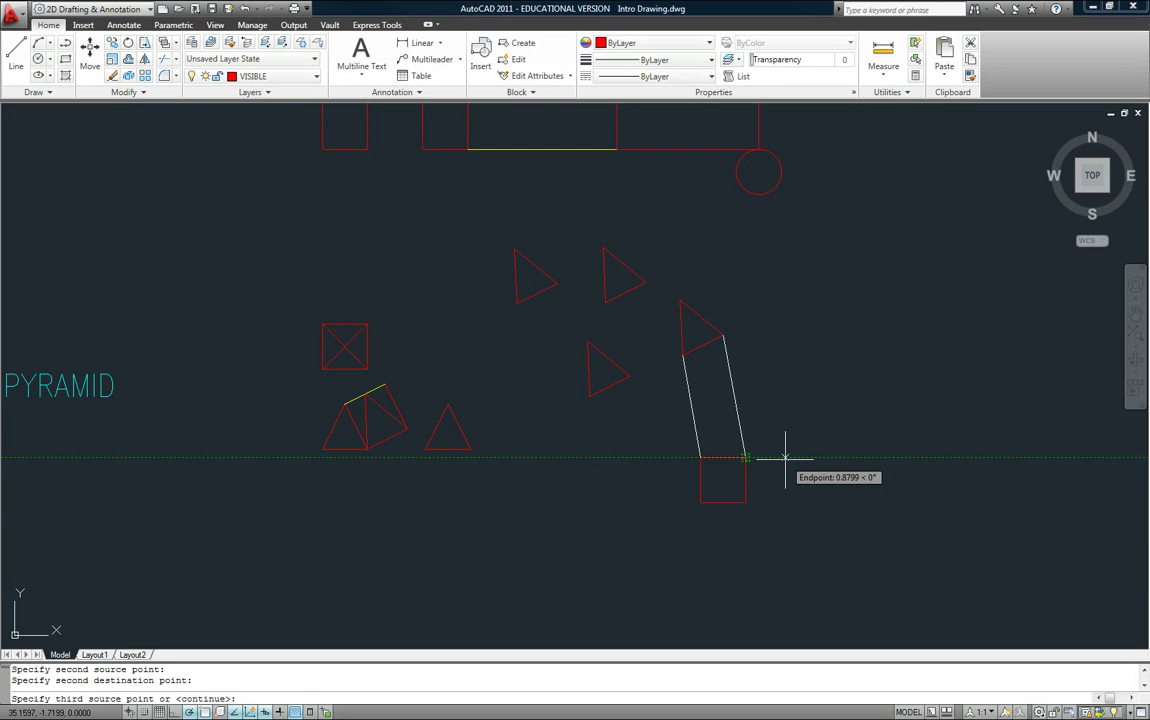
{"action": "key", "text": "Return"}
{"action": "key", "text": "Return"}
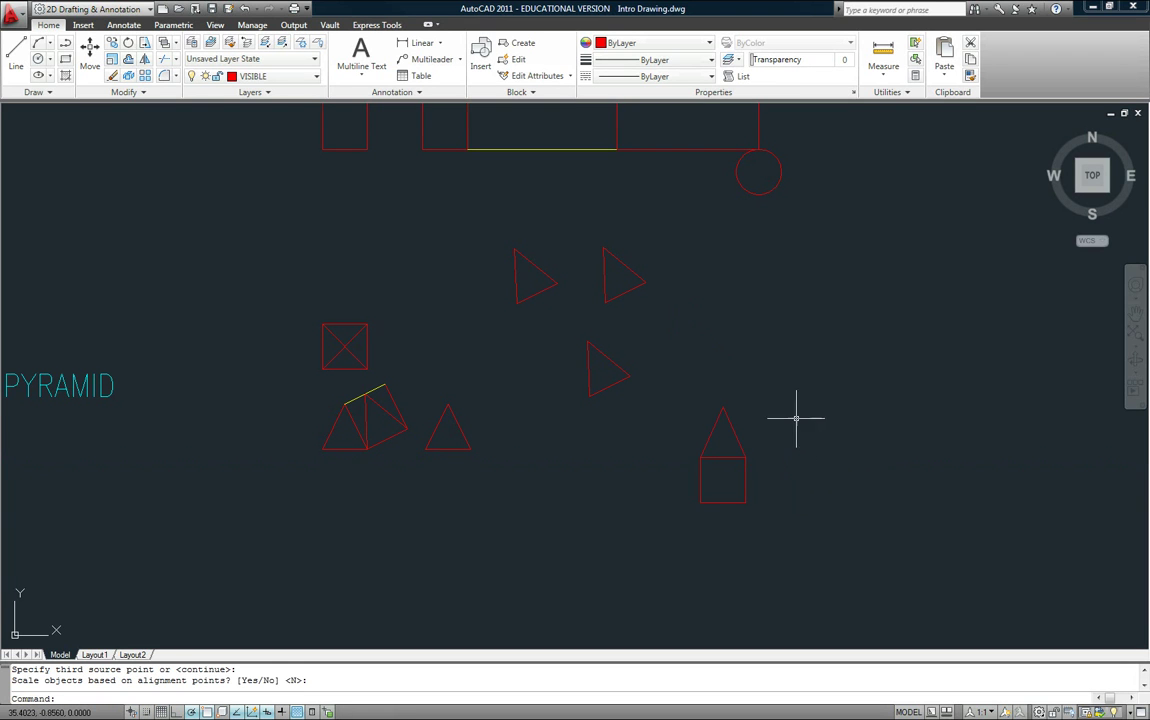
{"action": "middle_click_drag", "start_coordinate": [798, 413], "coordinate": [742, 399]}
{"action": "key", "text": "Escape"}
{"action": "key", "text": "Escape"}
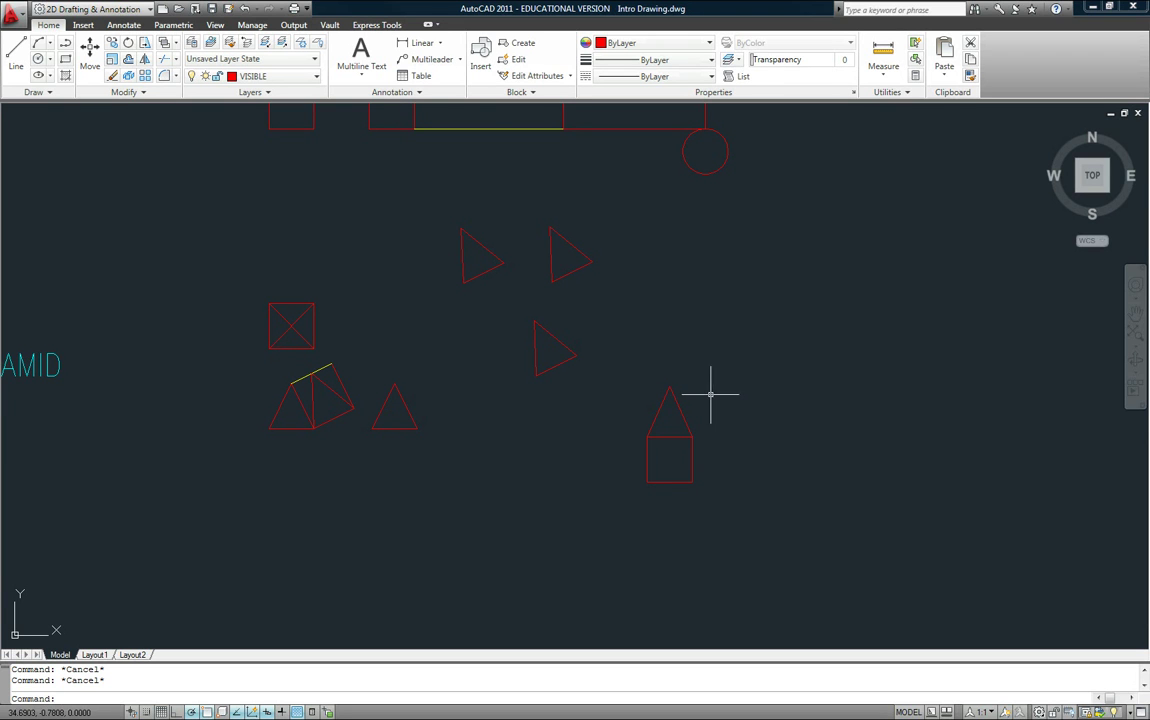
Show Properties for a triangle's slanted edge and inspect its vertical and diagonal edges
{"action": "left_click", "coordinate": [565, 362]}
{"action": "right_click", "coordinate": [567, 364]}
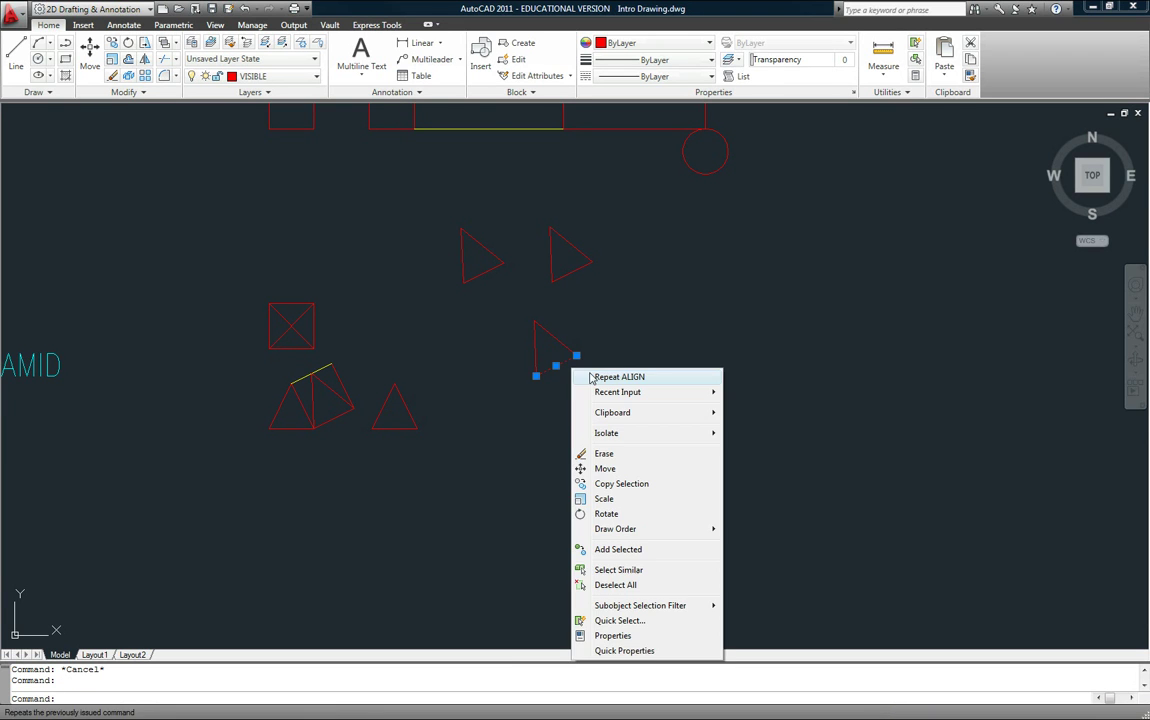
{"action": "left_click", "coordinate": [615, 635]}
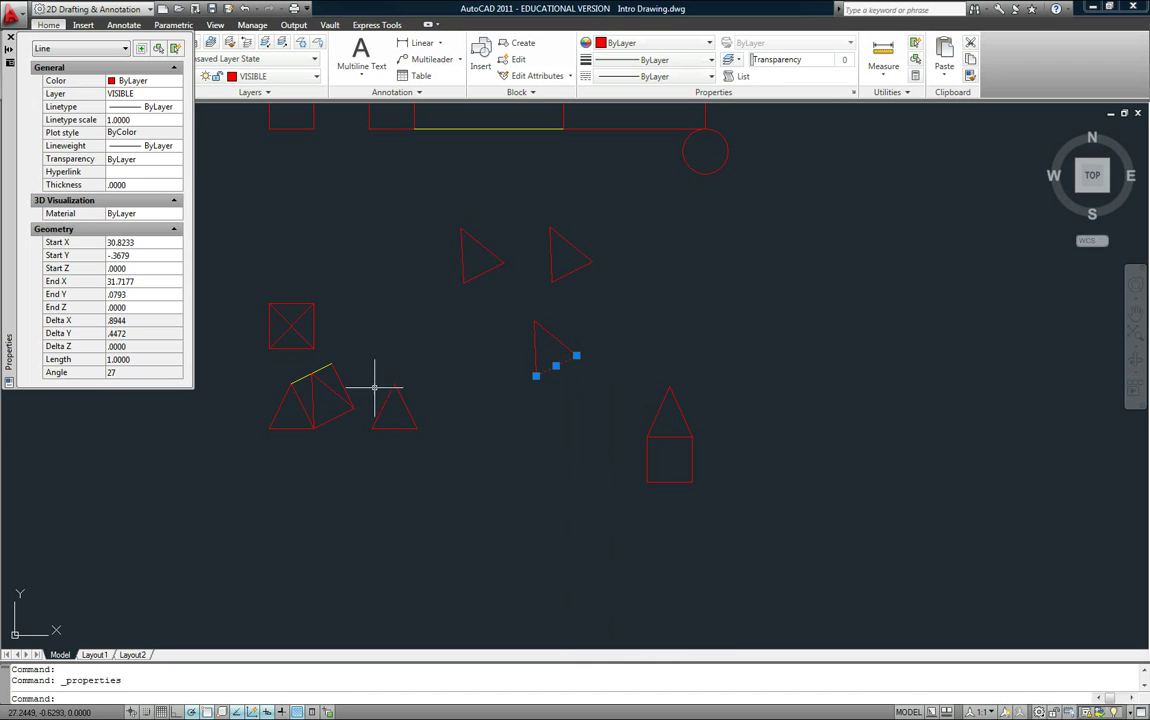
{"action": "key", "text": "Escape"}
{"action": "left_click", "coordinate": [536, 352]}
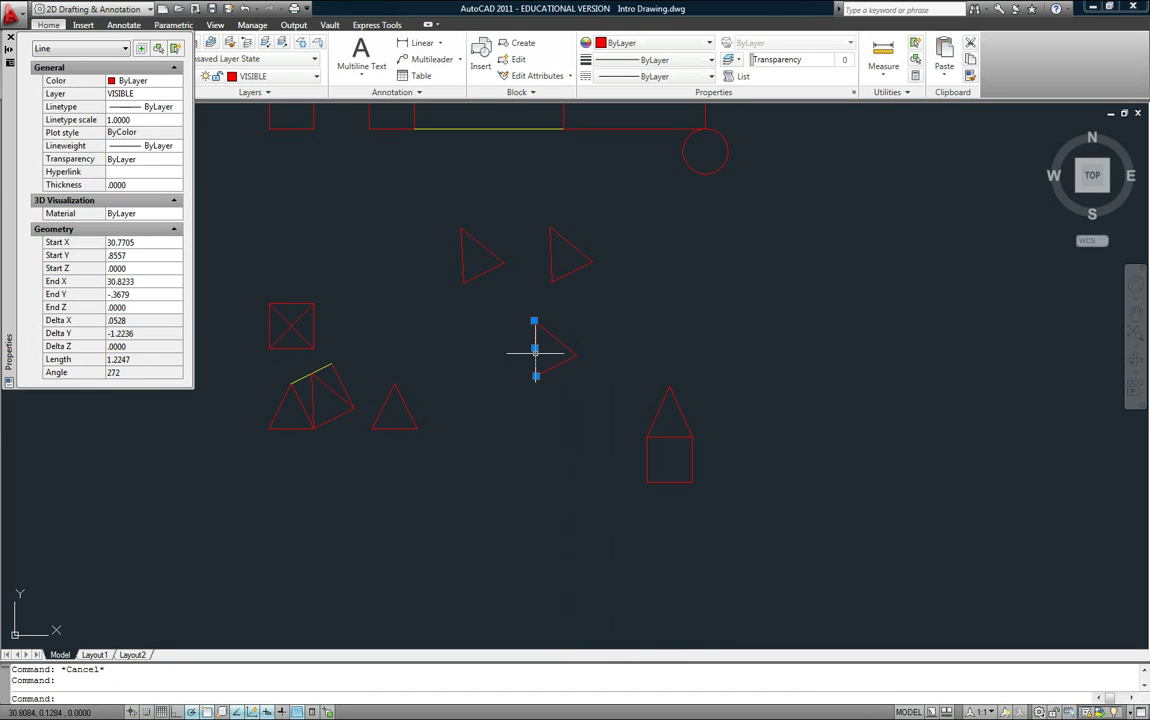
{"action": "key", "text": "Escape"}
{"action": "left_click", "coordinate": [557, 340]}
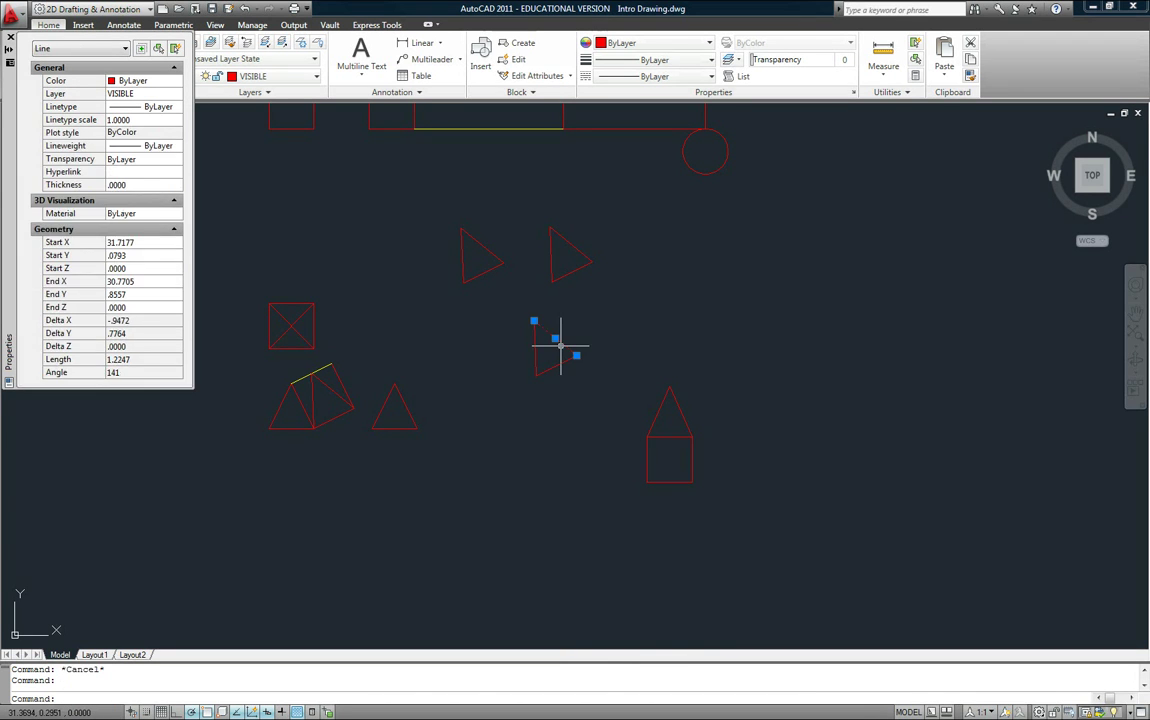
{"action": "key", "text": "Escape"}
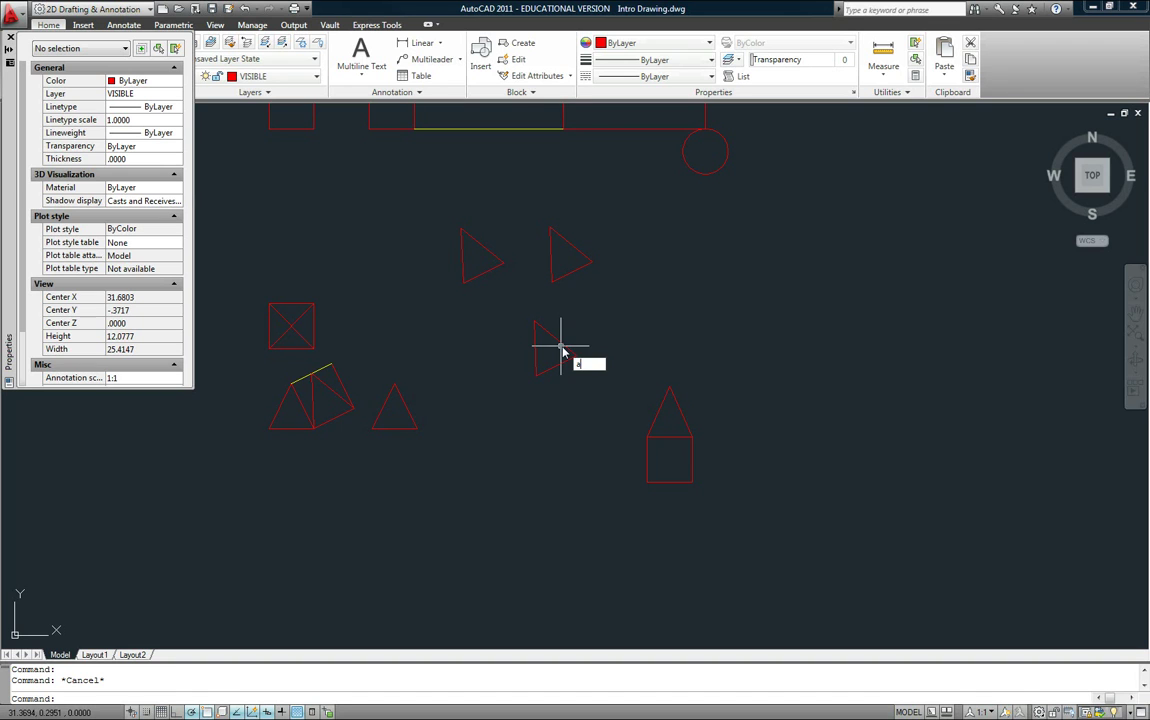
Align the small triangle's two base corners to the square's left-edge corners, keeping its size
{"action": "key", "text": "Return"}
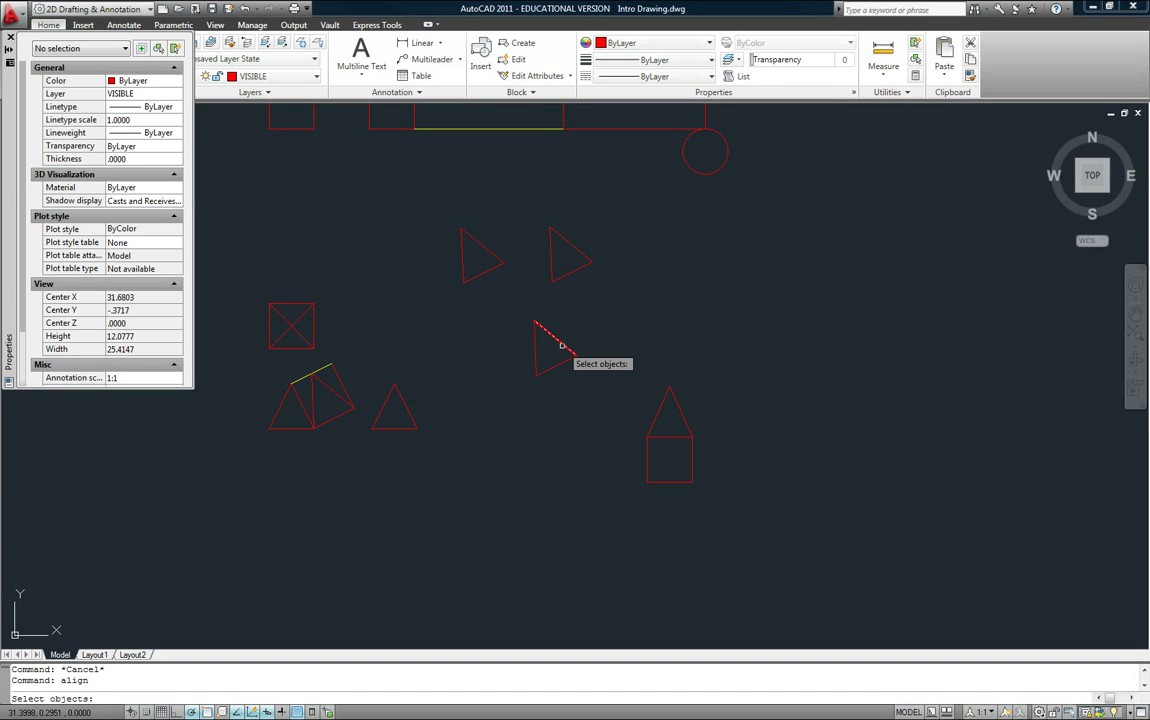
{"action": "left_click", "coordinate": [580, 383]}
{"action": "left_click", "coordinate": [531, 326]}
{"action": "key", "text": "Return"}
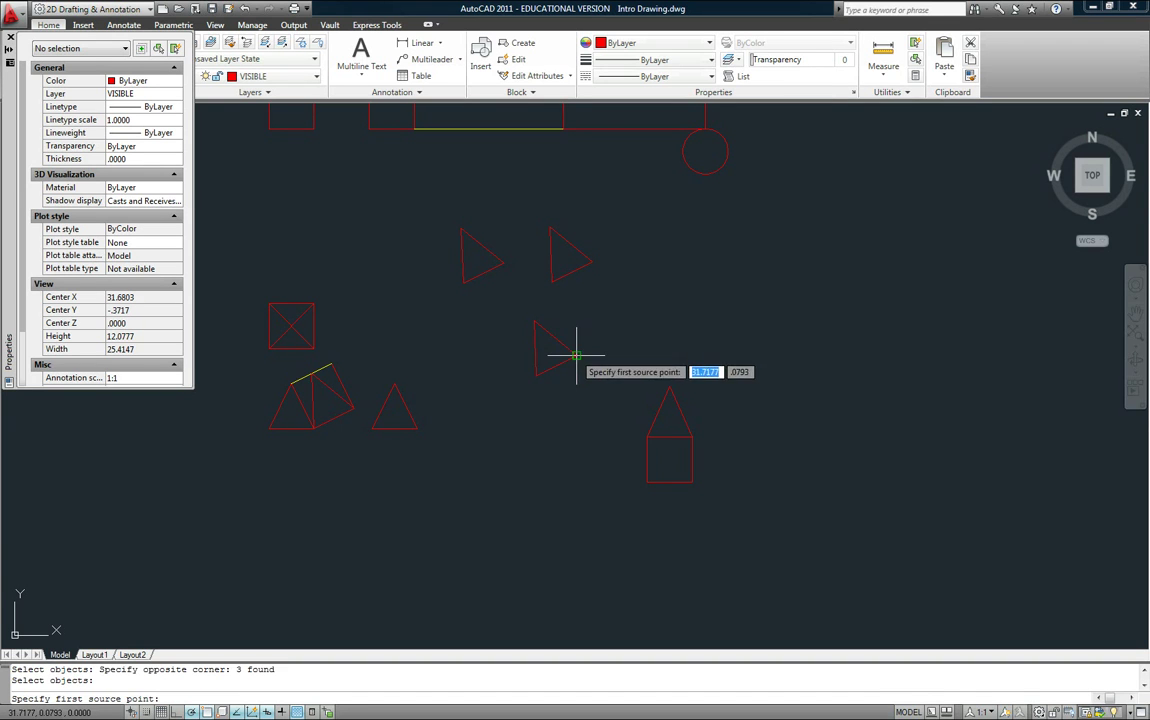
{"action": "left_click", "coordinate": [576, 356]}
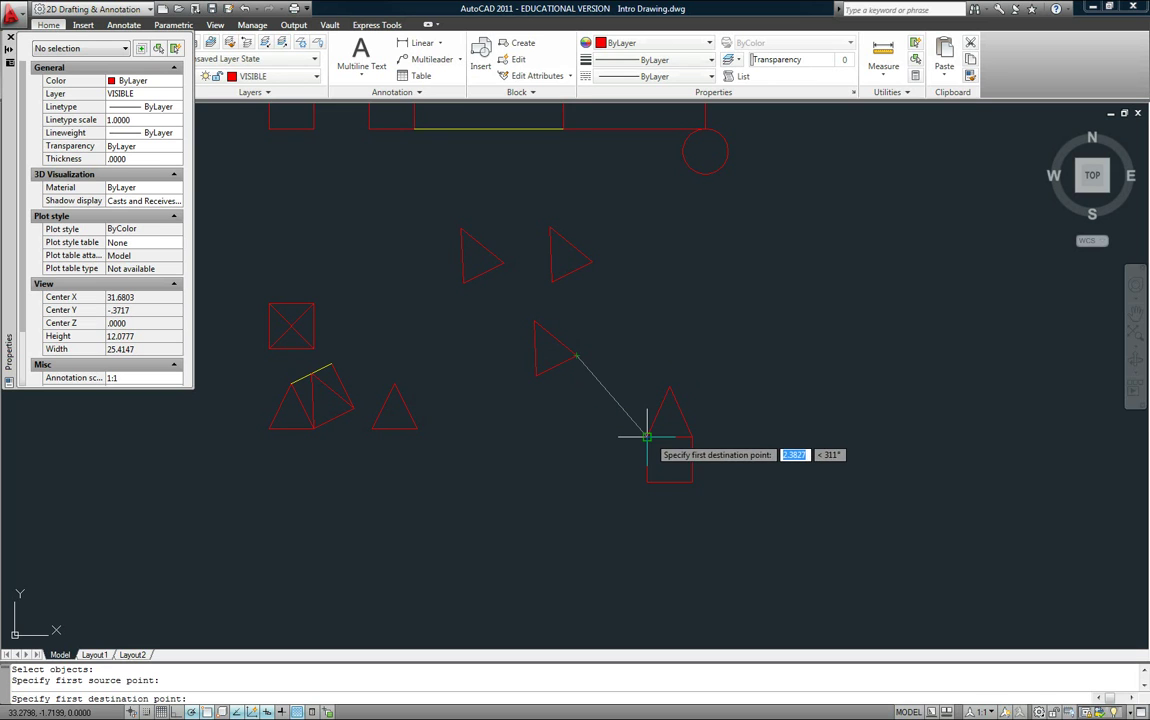
{"action": "left_click", "coordinate": [647, 437]}
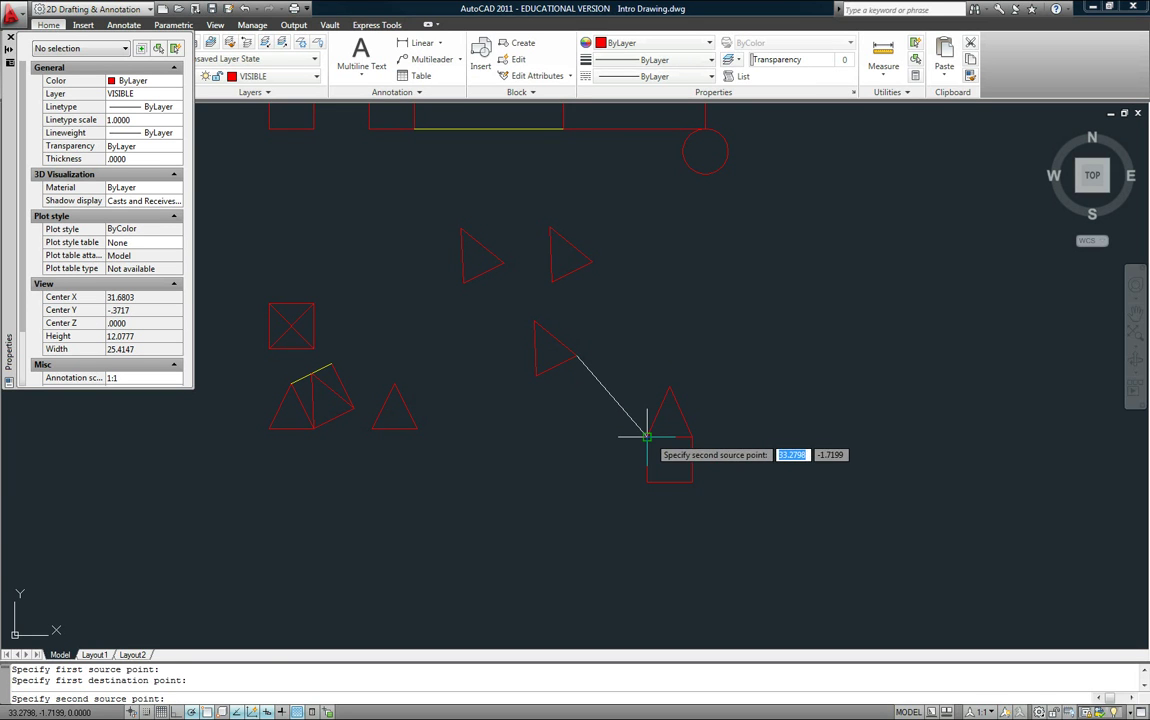
{"action": "left_click", "coordinate": [536, 376]}
{"action": "left_click", "coordinate": [648, 484]}
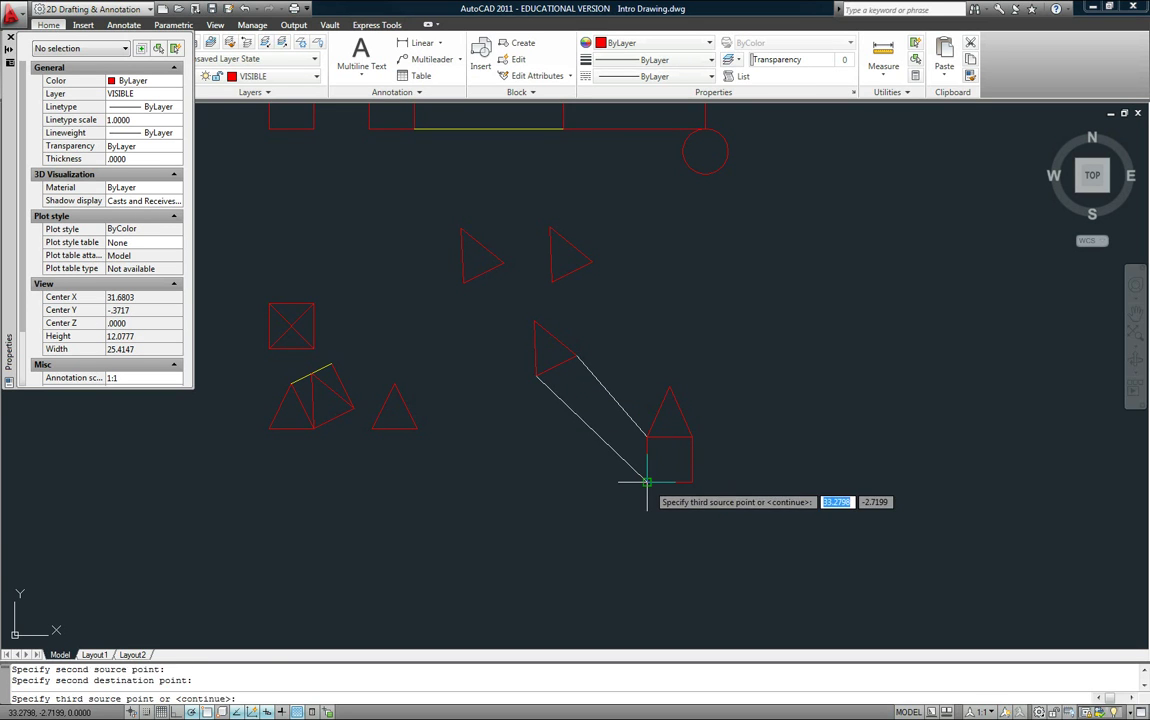
{"action": "key", "text": "Return"}
{"action": "key", "text": "Return"}
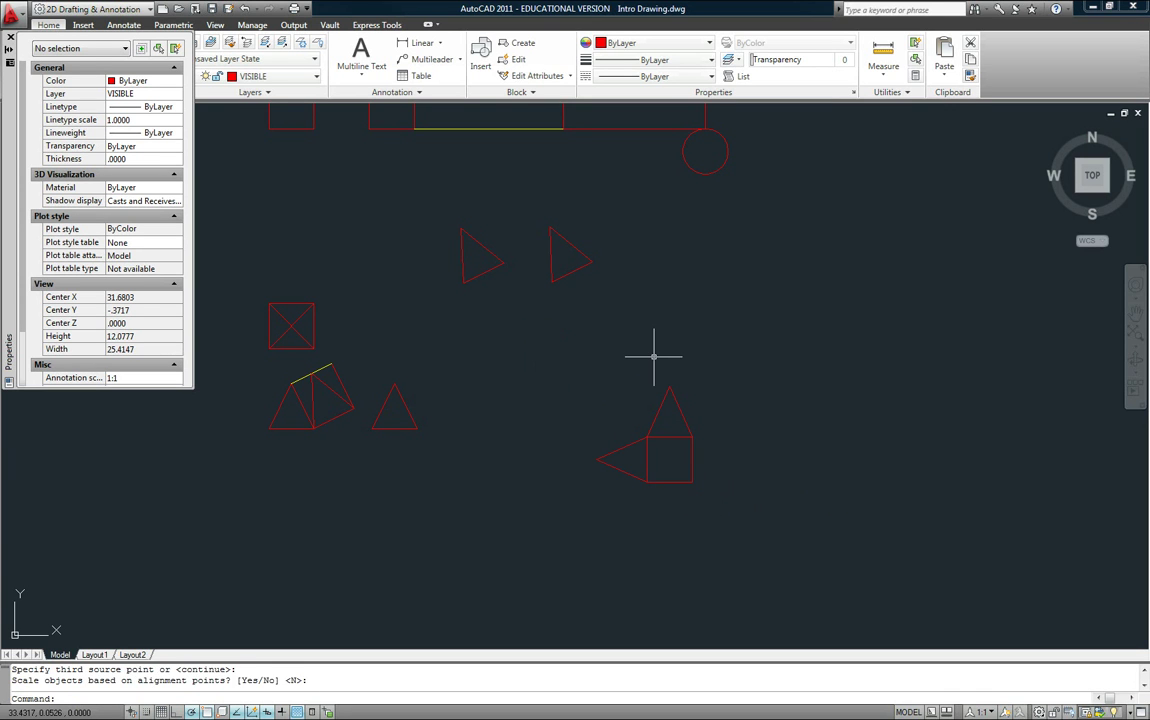
{"action": "key", "text": "Escape"}
{"action": "key", "text": "Escape"}
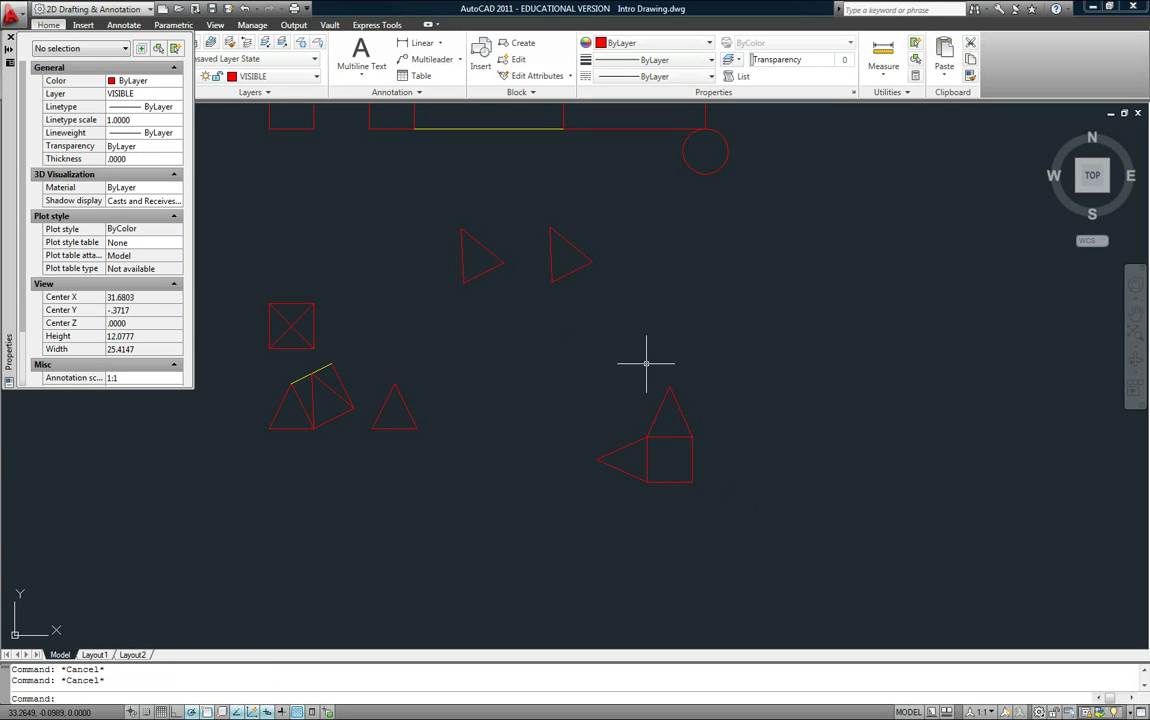
Align the right triangle's base corners to the square's upper-right and lower-right corners, no scaling
{"action": "key", "text": "Return"}
{"action": "left_click", "coordinate": [614, 262]}
{"action": "left_click", "coordinate": [508, 222]}
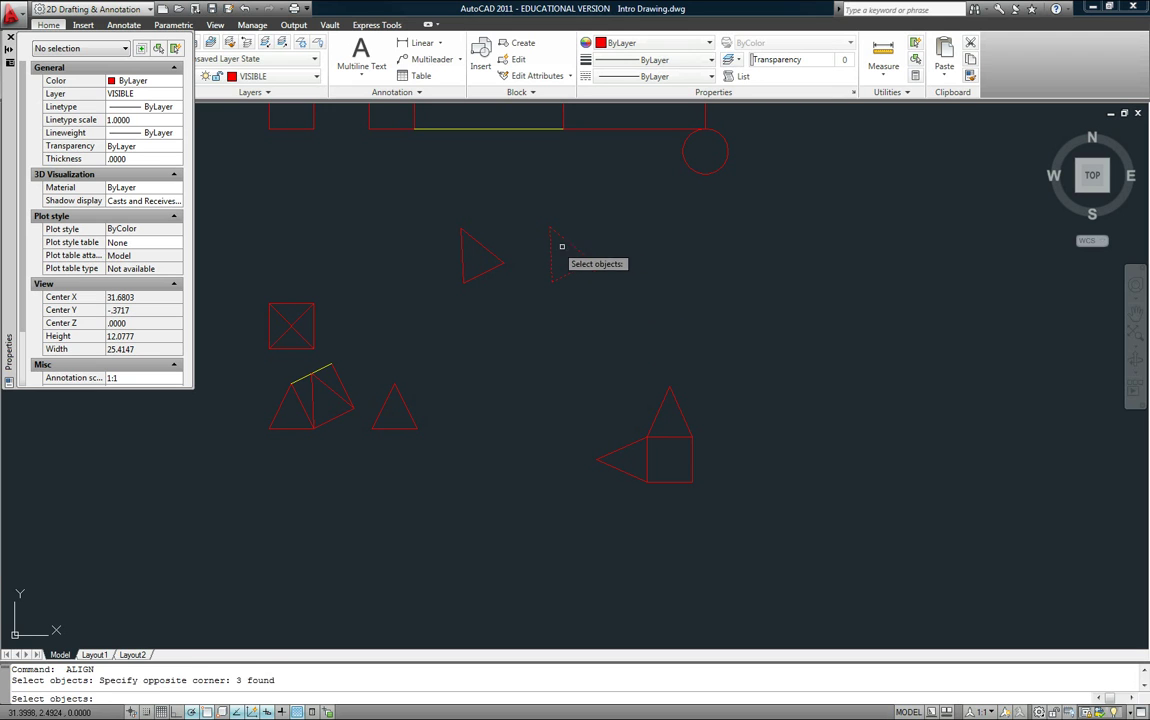
{"action": "key", "text": "Return"}
{"action": "left_click", "coordinate": [592, 263]}
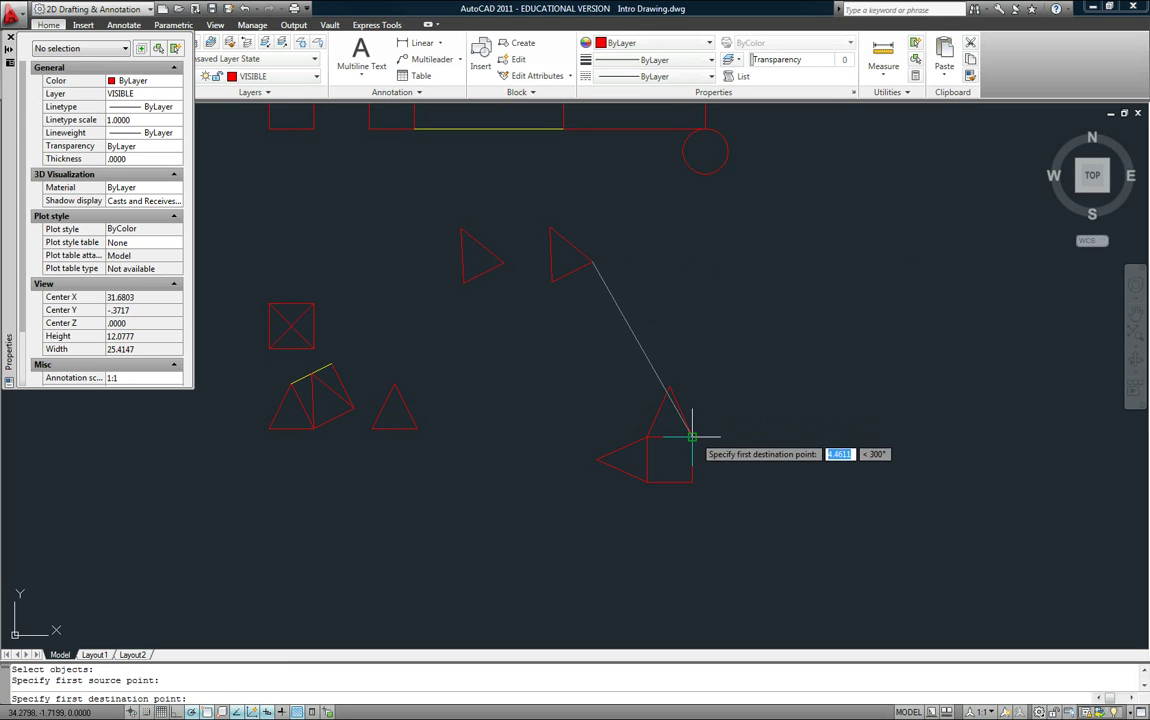
{"action": "left_click", "coordinate": [668, 390]}
{"action": "left_click", "coordinate": [553, 281]}
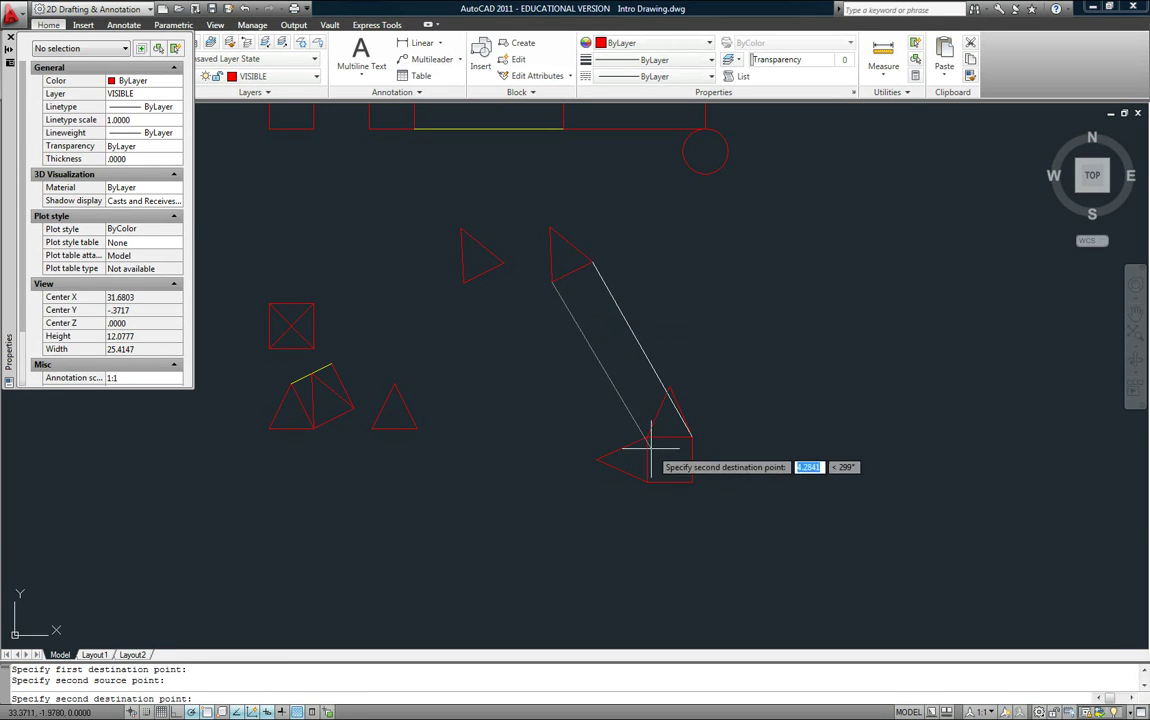
{"action": "left_click", "coordinate": [692, 483]}
{"action": "key", "text": "Return"}
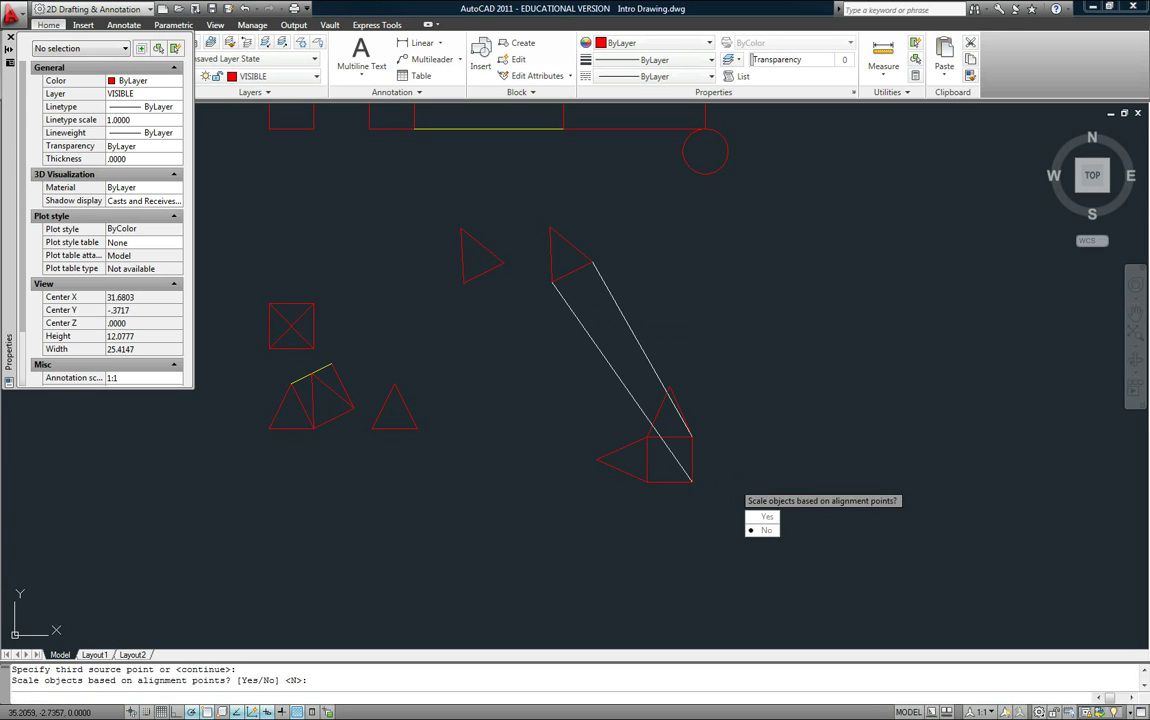
{"action": "key", "text": "Return"}
{"action": "scroll", "coordinate": [711, 480], "scroll_direction": "up", "scroll_amount": 2}
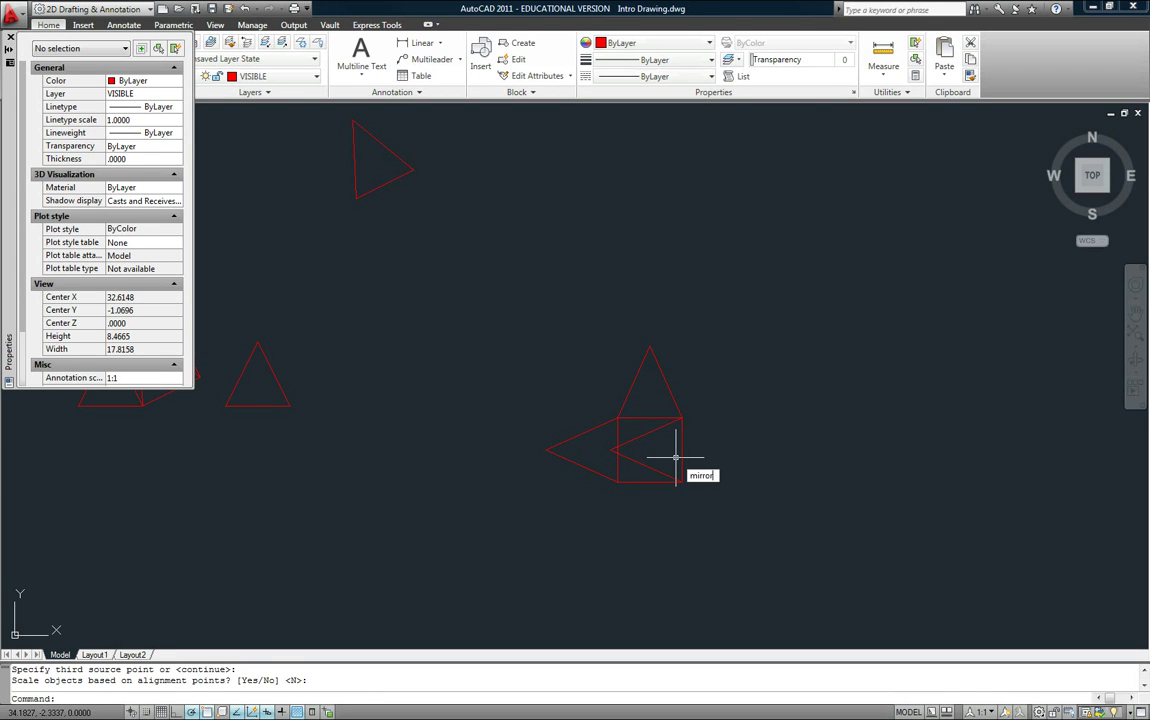
Mirror the two inward triangle edges about the square's right edge, keeping the originals
{"action": "key", "text": "Return"}
{"action": "left_click", "coordinate": [653, 471]}
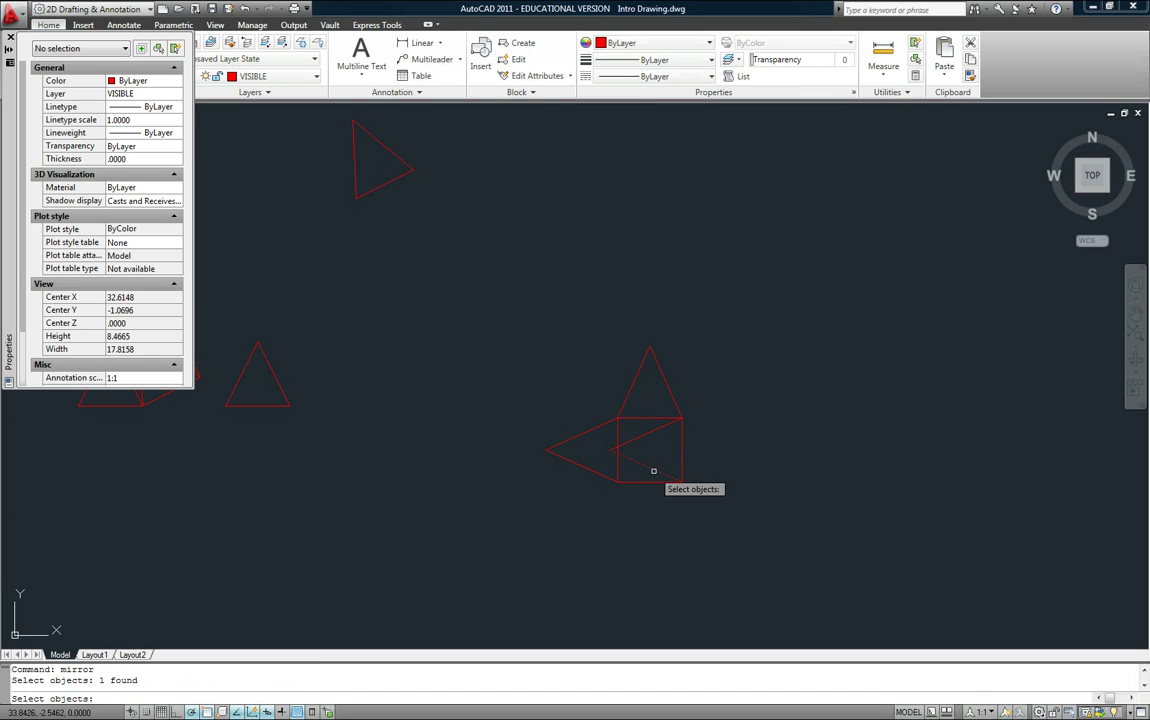
{"action": "left_click", "coordinate": [652, 430]}
{"action": "key", "text": "Return"}
{"action": "left_click", "coordinate": [681, 418]}
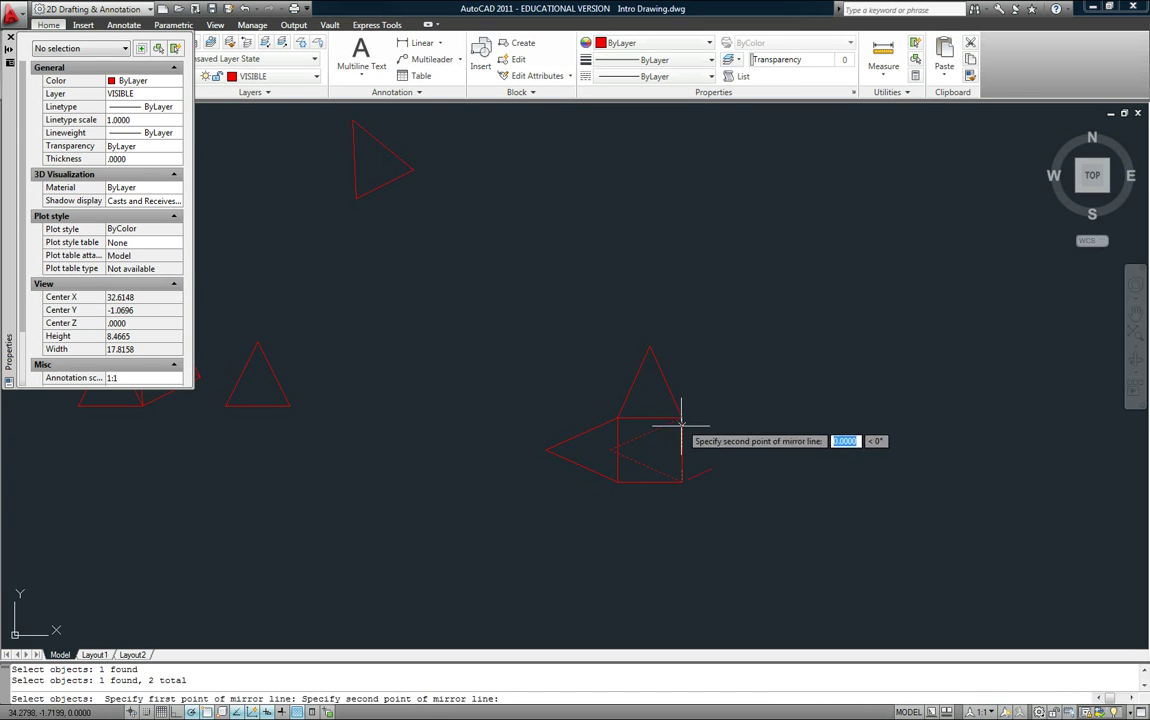
{"action": "left_click", "coordinate": [681, 483]}
{"action": "key", "text": "Return"}
{"action": "key", "text": "Return"}
{"action": "key", "text": "Escape"}
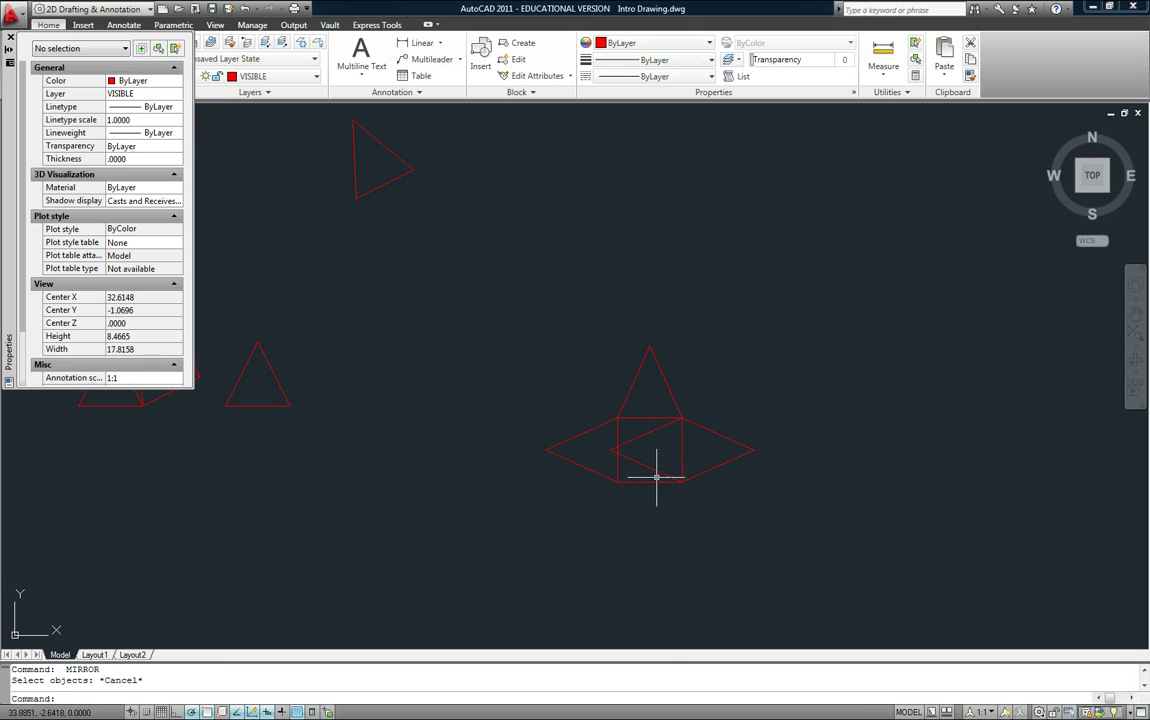
Delete the original inward-pointing triangle edges
{"action": "left_click", "coordinate": [656, 477]}
{"action": "left_click", "coordinate": [634, 430]}
{"action": "key", "text": "Delete"}
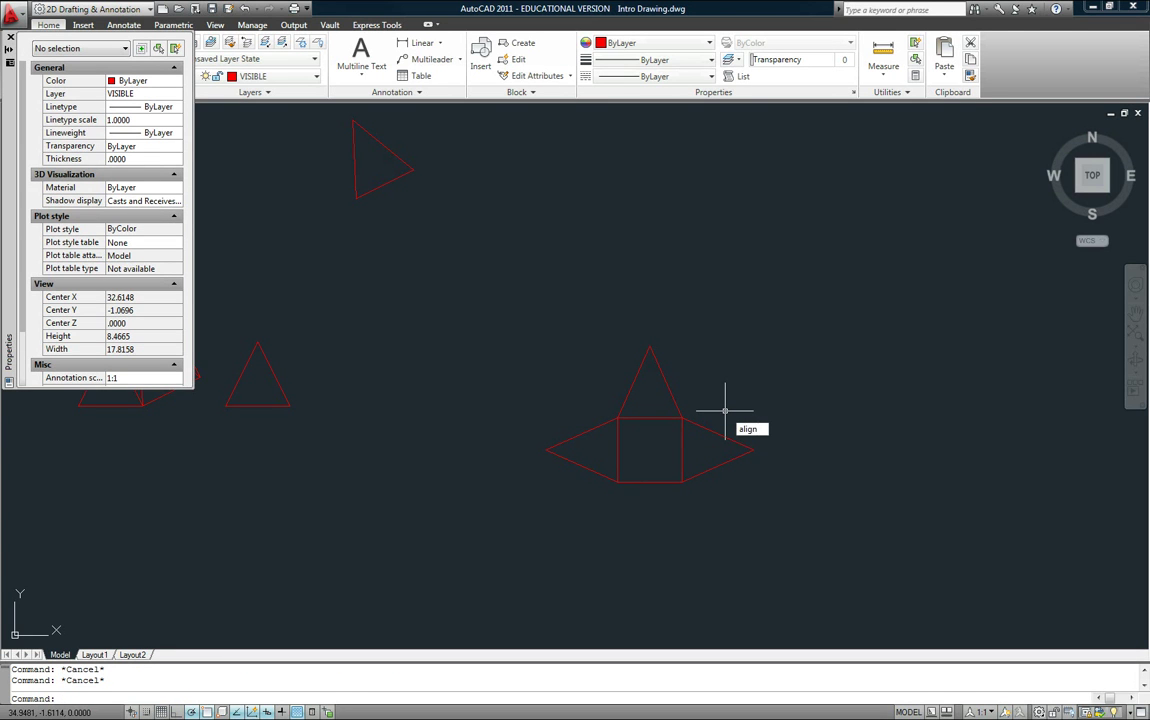
Start ALIGN and window-select the last loose triangle
{"action": "type", "text": "align"}
{"action": "key", "text": "Return"}
{"action": "left_click", "coordinate": [467, 221]}
{"action": "left_click", "coordinate": [318, 115]}
{"action": "key", "text": "Return"}
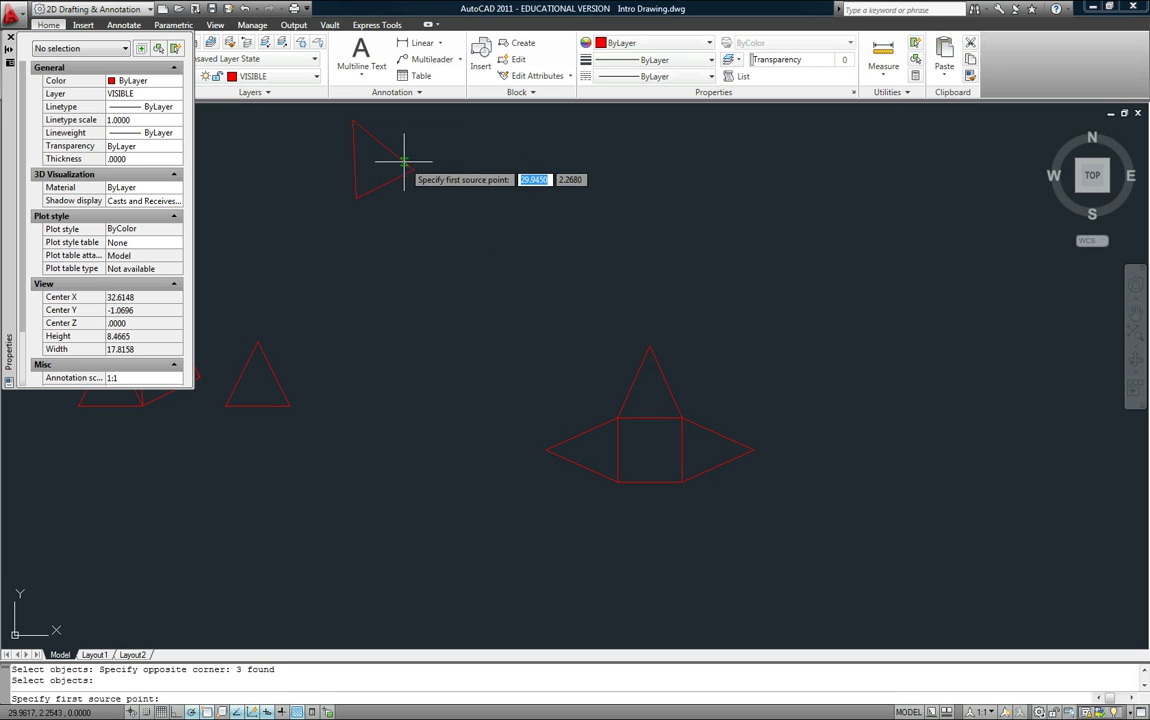
Align the triangle's base corners to the square's bottom corners so it hangs below, without scaling
{"action": "left_click", "coordinate": [412, 171]}
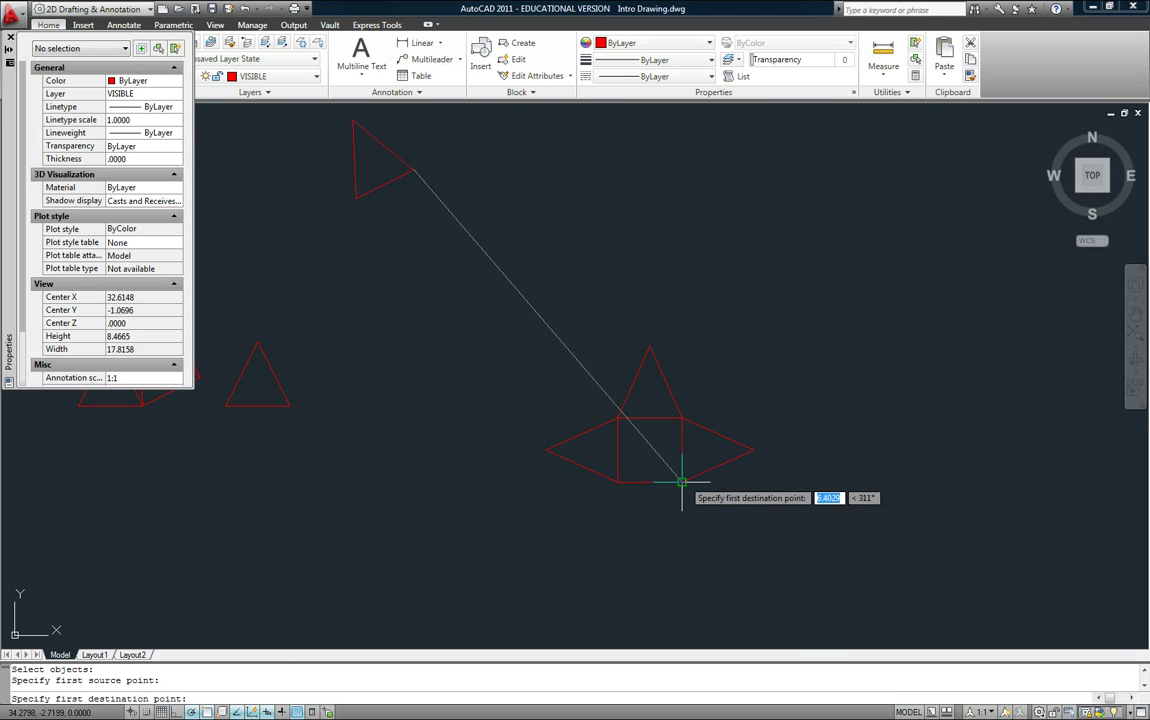
{"action": "left_click", "coordinate": [615, 480]}
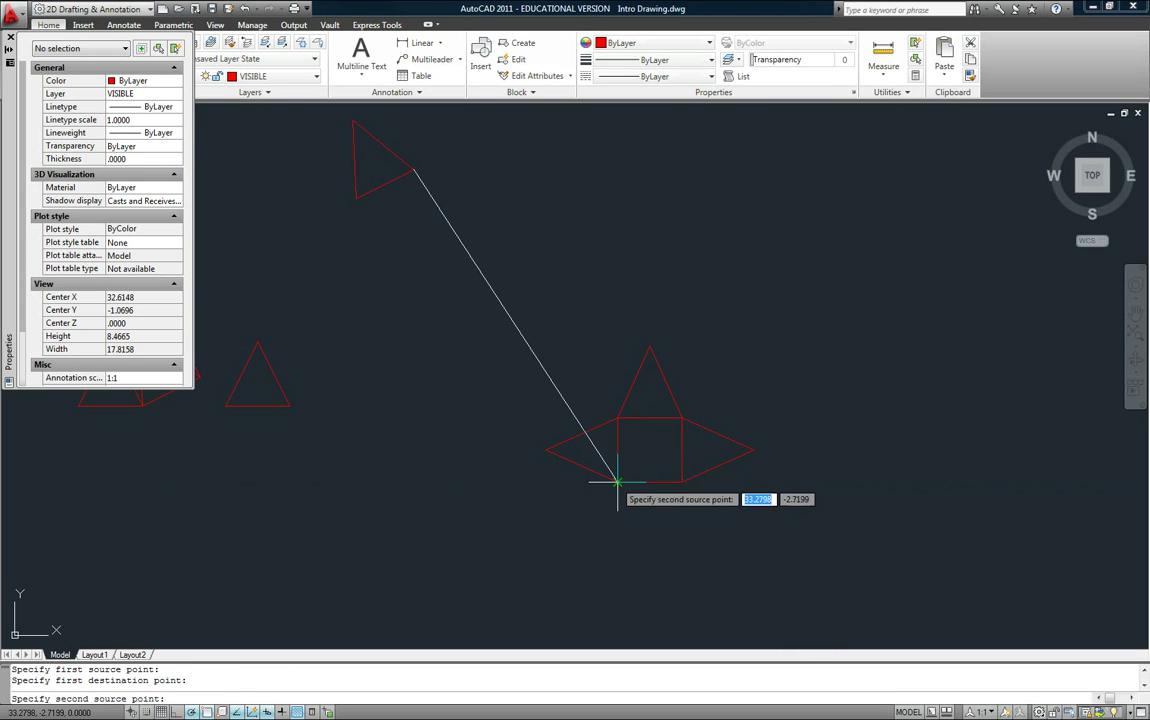
{"action": "left_click", "coordinate": [356, 197]}
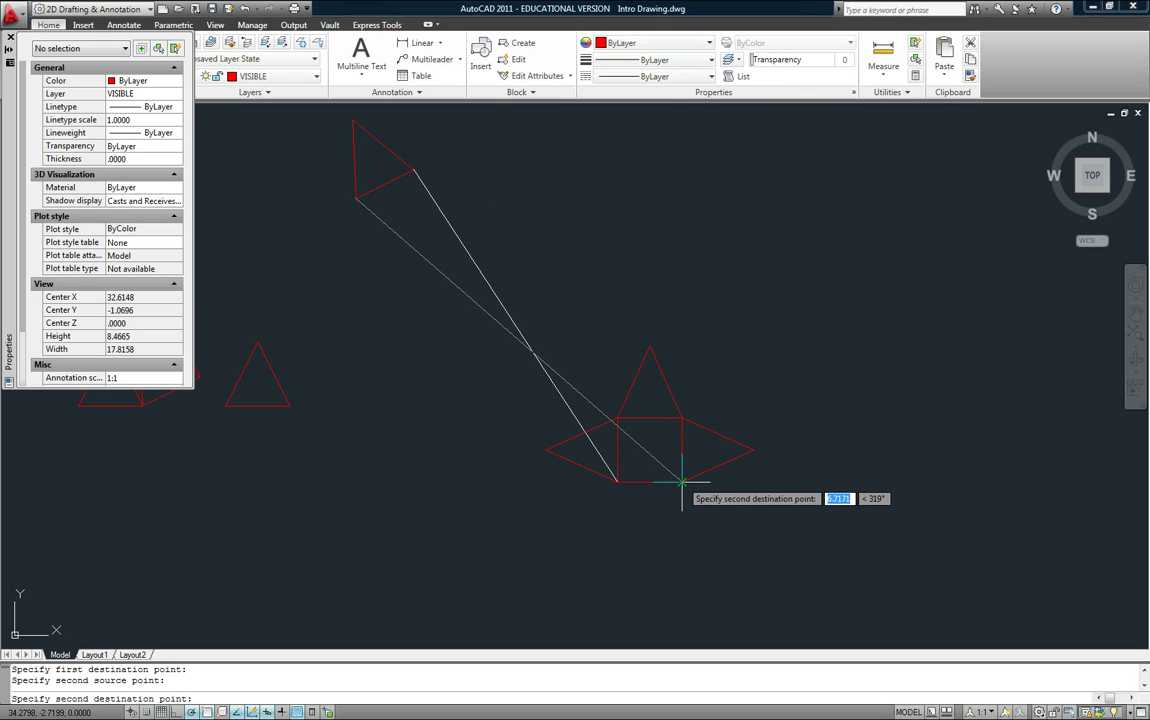
{"action": "left_click", "coordinate": [682, 482]}
{"action": "key", "text": "Return"}
{"action": "key", "text": "Return"}
{"action": "key", "text": "Escape"}
{"action": "scroll", "coordinate": [769, 507], "scroll_direction": "down", "scroll_amount": 3}
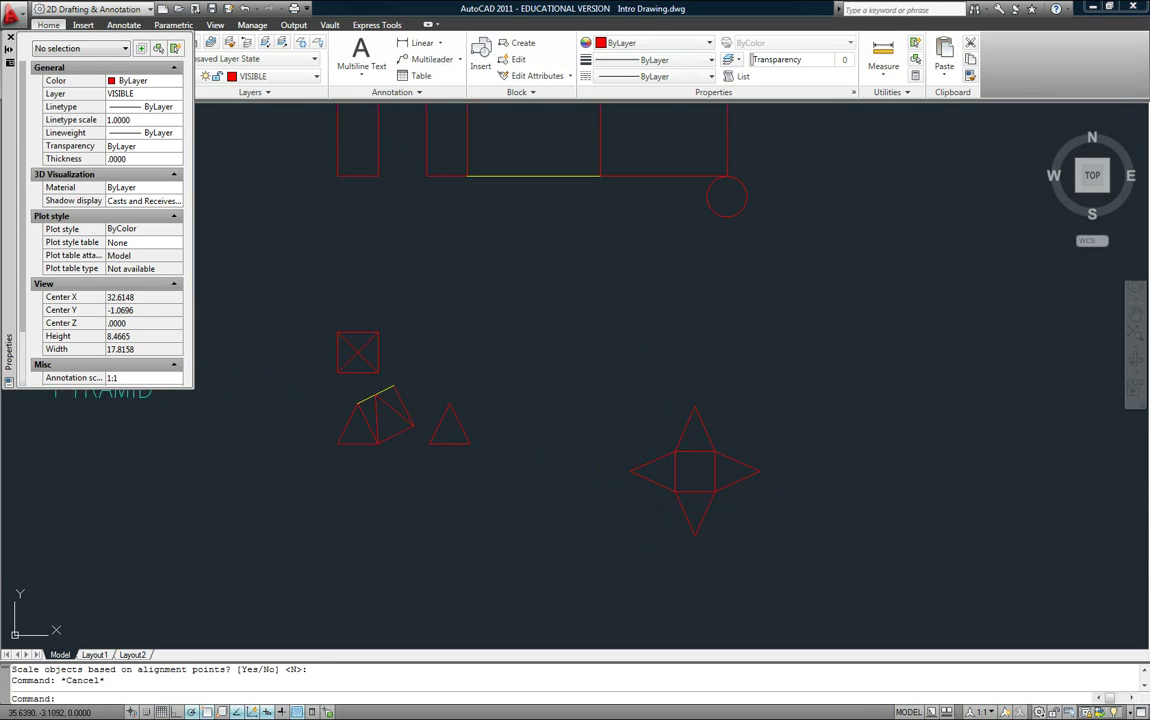
{"action": "scroll", "coordinate": [771, 506], "scroll_direction": "up", "scroll_amount": 2}
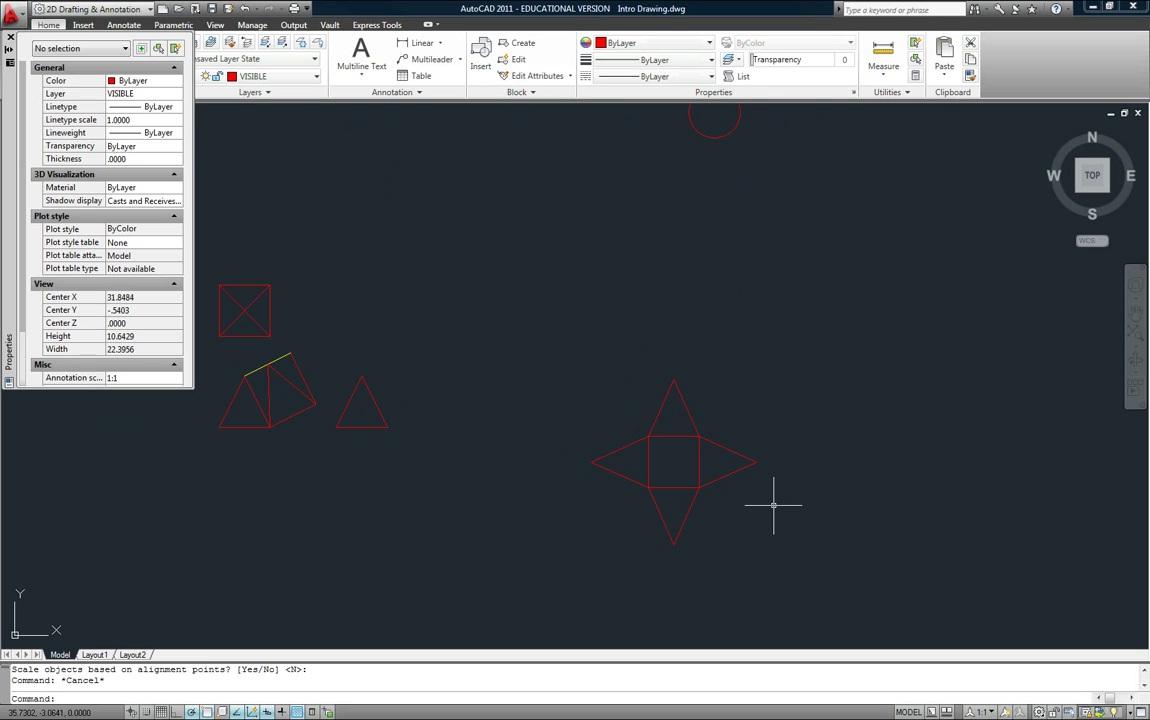
{"action": "scroll", "coordinate": [640, 468], "scroll_direction": "up", "scroll_amount": 3}
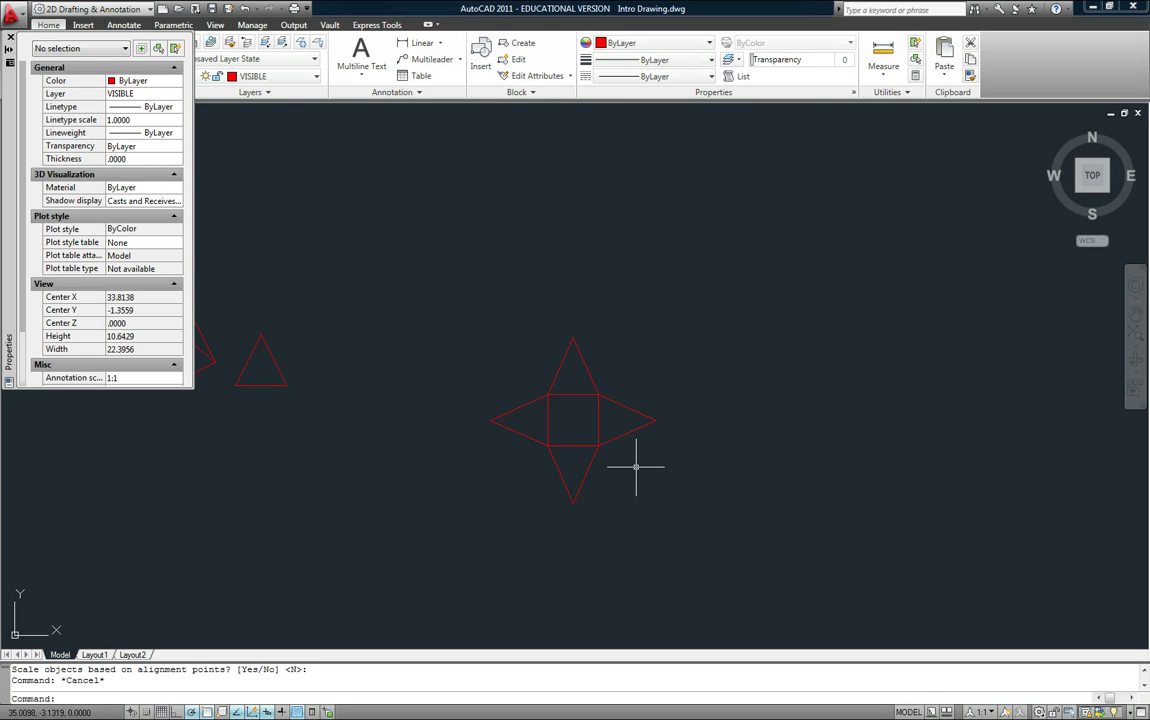
Move the square's four edges onto the green 'folding' layer
{"action": "left_click", "coordinate": [511, 425]}
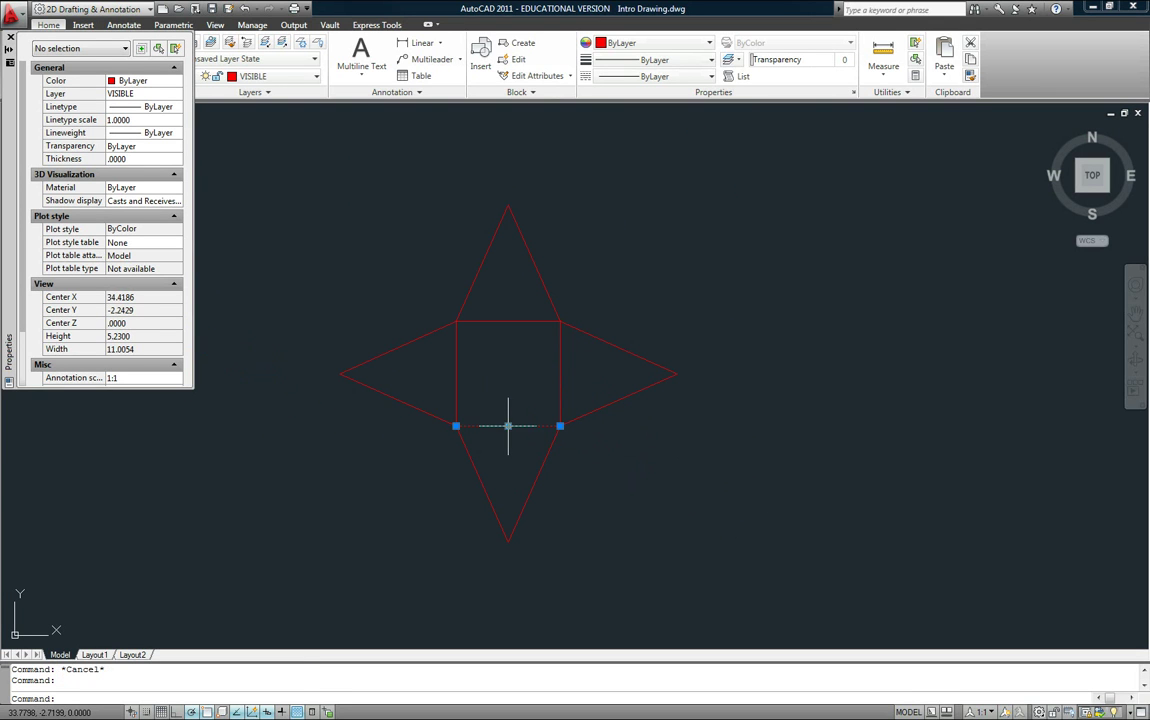
{"action": "left_click", "coordinate": [456, 398]}
{"action": "left_click", "coordinate": [483, 321]}
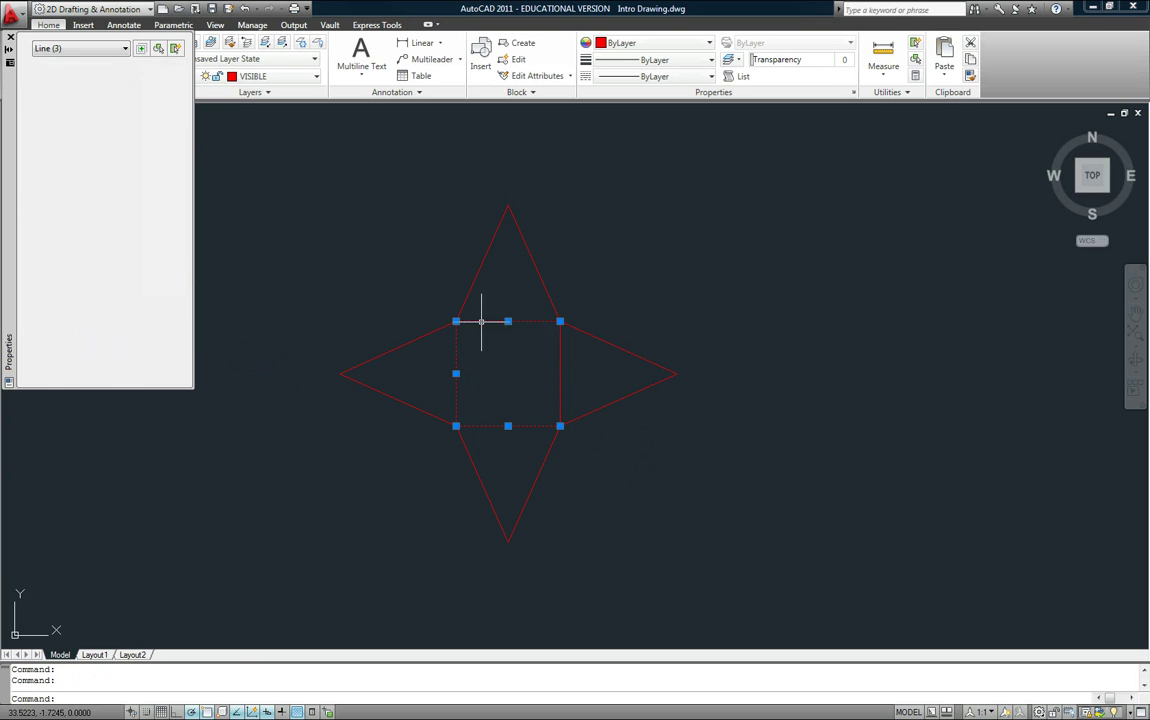
{"action": "left_click", "coordinate": [560, 354]}
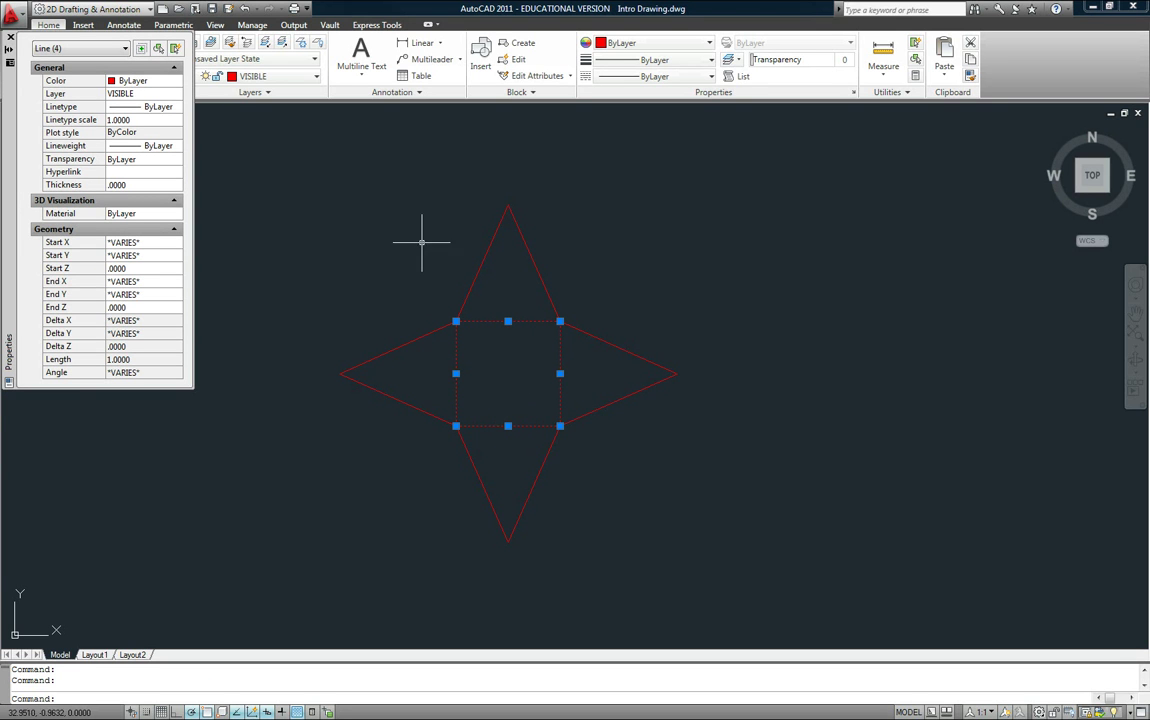
{"action": "left_click", "coordinate": [312, 76]}
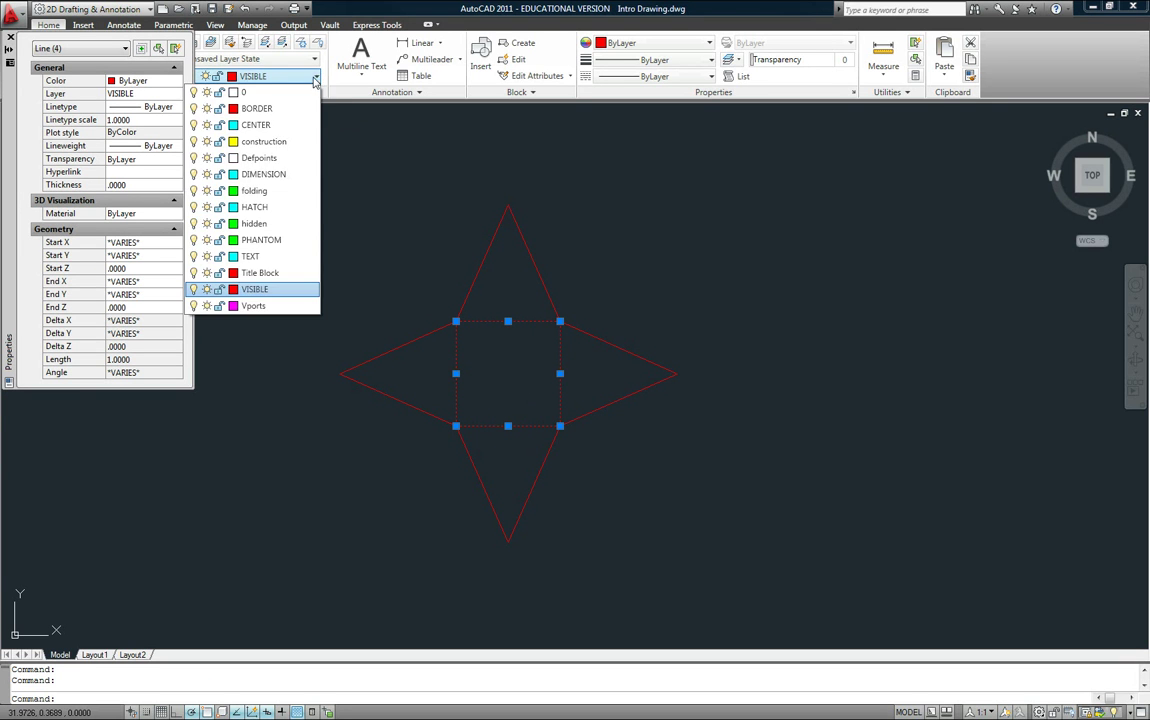
{"action": "left_click", "coordinate": [255, 191]}
{"action": "key", "text": "Escape"}
Switch to the Layout1 title-block sheet
{"action": "scroll", "coordinate": [762, 329], "scroll_direction": "down", "scroll_amount": 4}
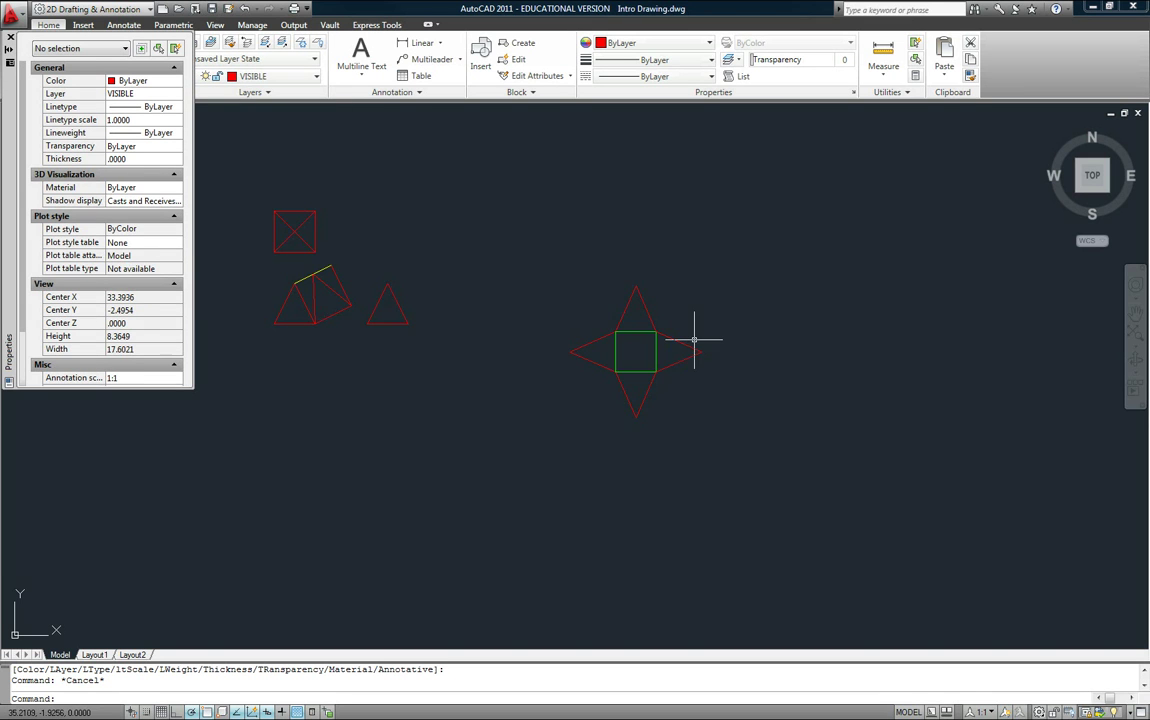
{"action": "scroll", "coordinate": [690, 365], "scroll_direction": "up", "scroll_amount": 3}
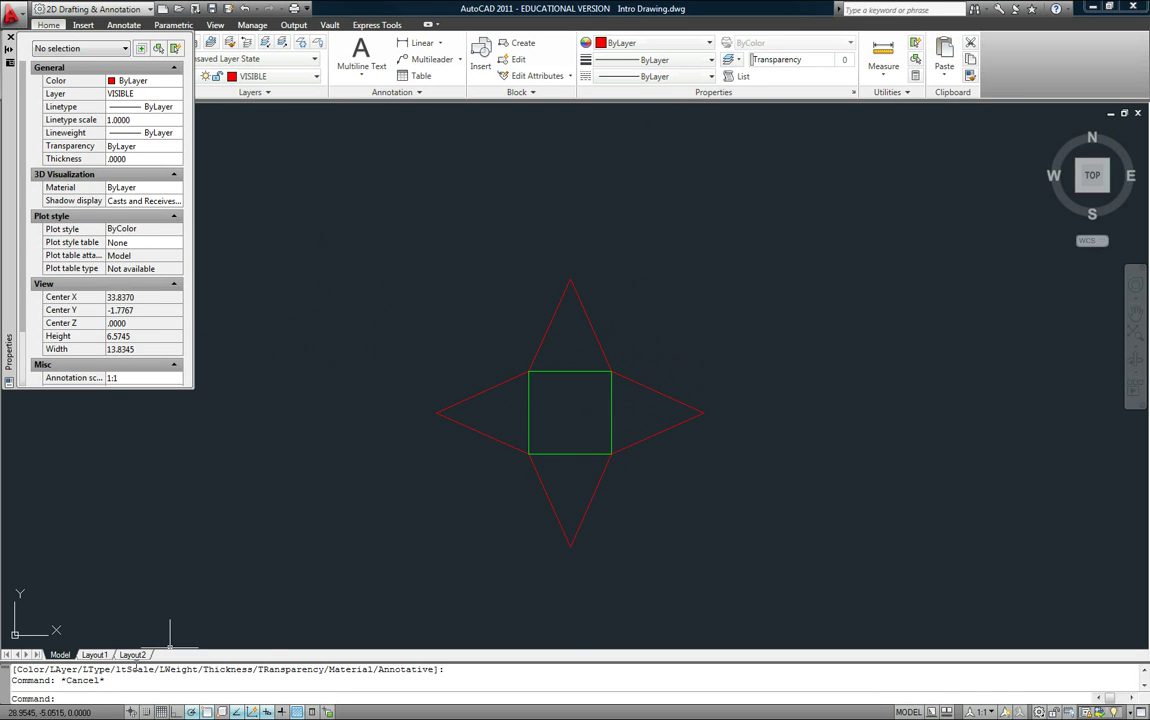
{"action": "left_click", "coordinate": [94, 655]}
Centre the pyramid net in the Layout1 viewport, then leave the viewport and return to Model space
{"action": "left_click", "coordinate": [662, 406]}
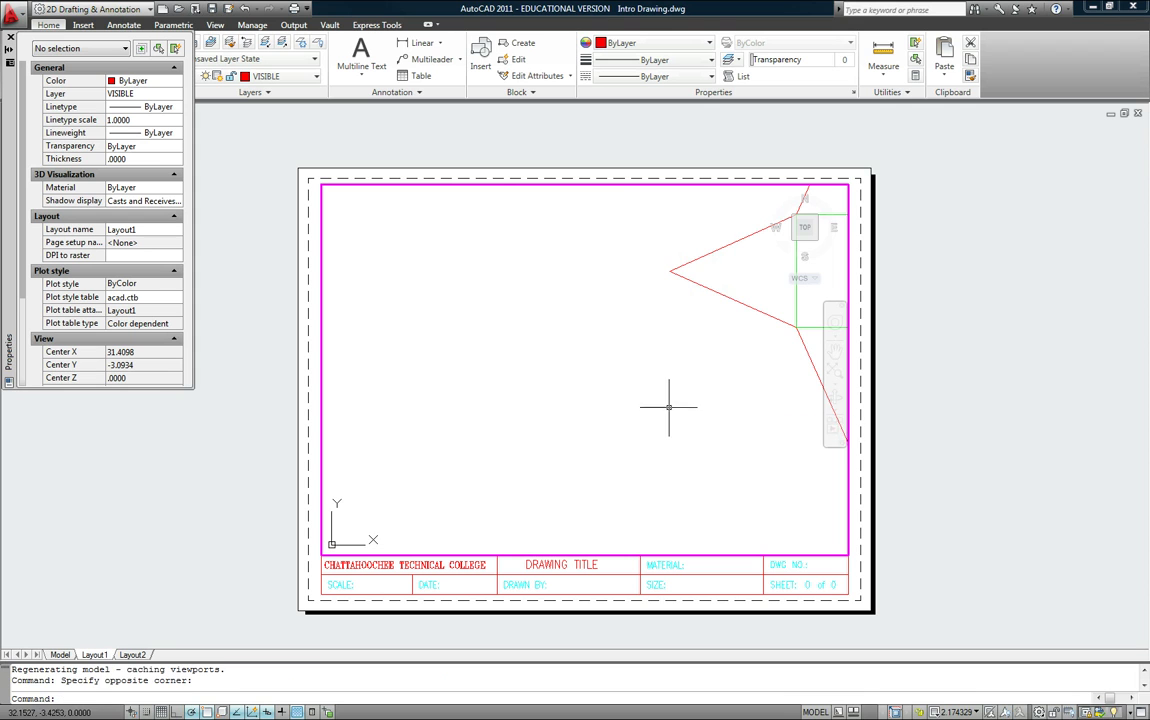
{"action": "scroll", "coordinate": [447, 473], "scroll_direction": "up", "scroll_amount": 1}
{"action": "middle_click_drag", "start_coordinate": [643, 410], "coordinate": [471, 475]}
{"action": "scroll", "coordinate": [418, 511], "scroll_direction": "down", "scroll_amount": 2}
{"action": "scroll", "coordinate": [436, 500], "scroll_direction": "up", "scroll_amount": 1}
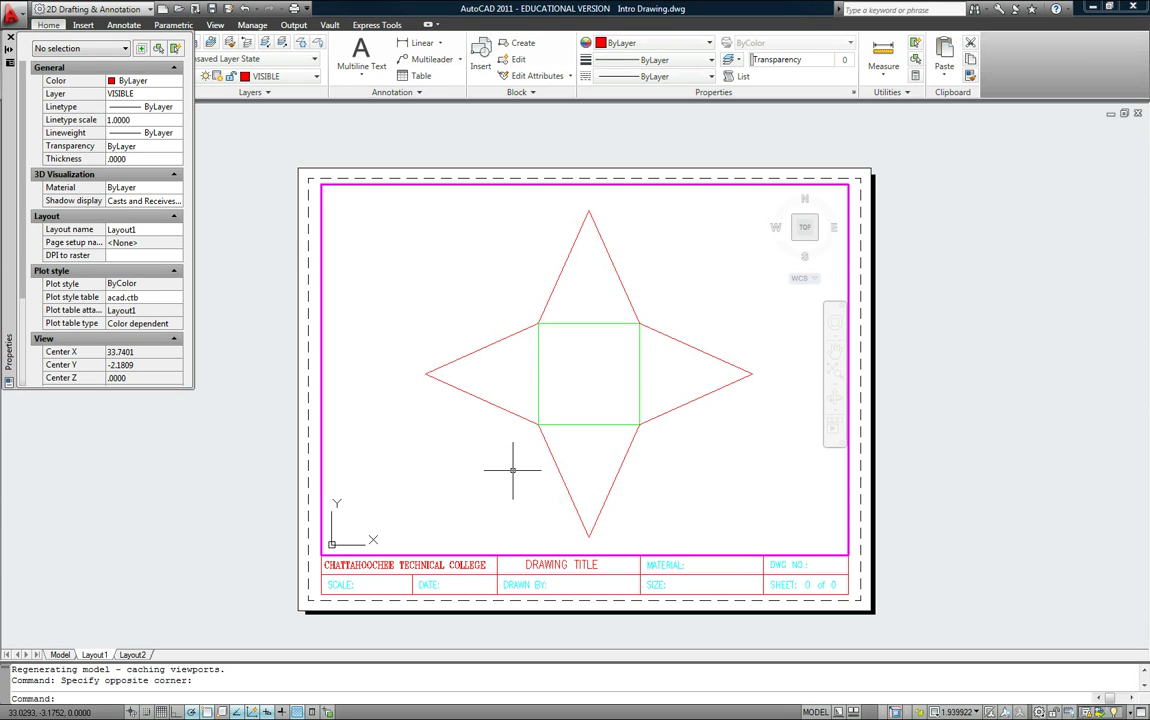
{"action": "double_click", "coordinate": [857, 516]}
{"action": "left_click", "coordinate": [60, 655]}
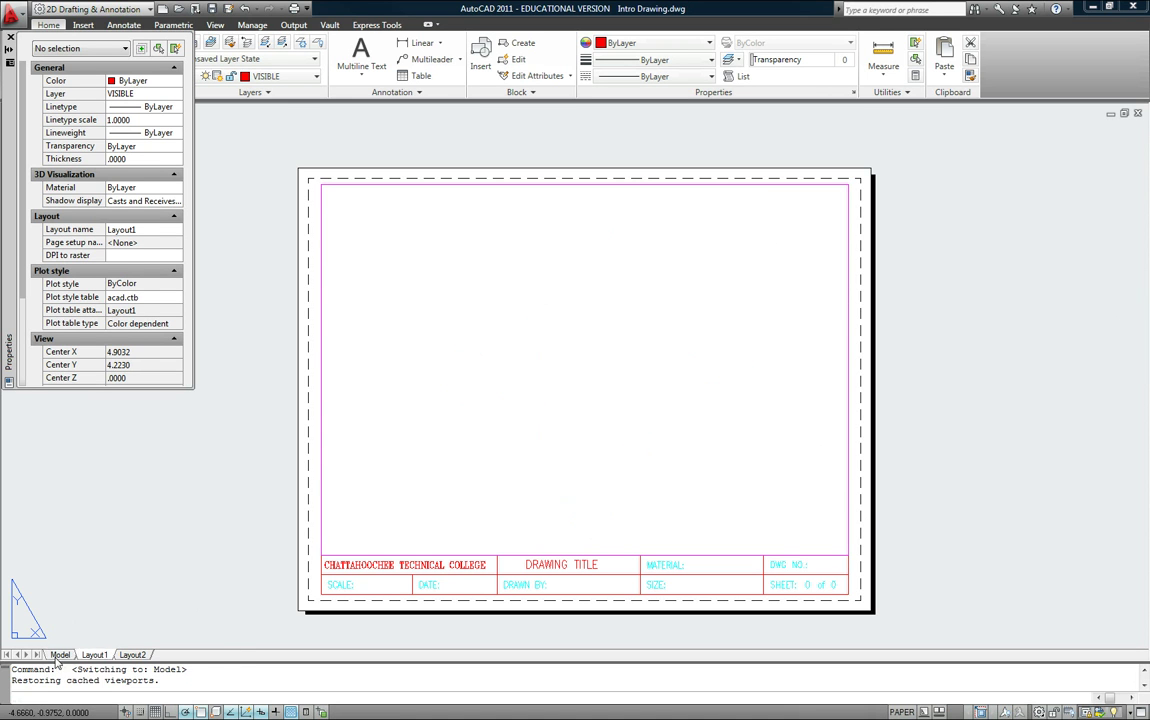